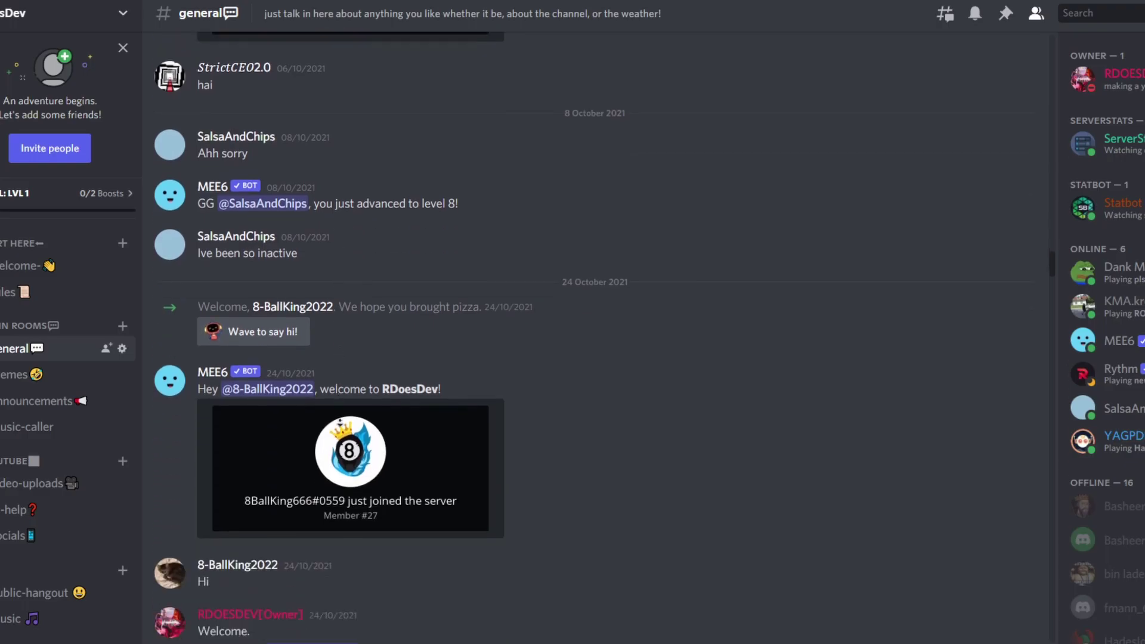
Scroll down to the video's buttons, like the animation tutorial, and subscribe to its channel.
scroll(340, 425, down, 8)
scroll(340, 426, down, 8)
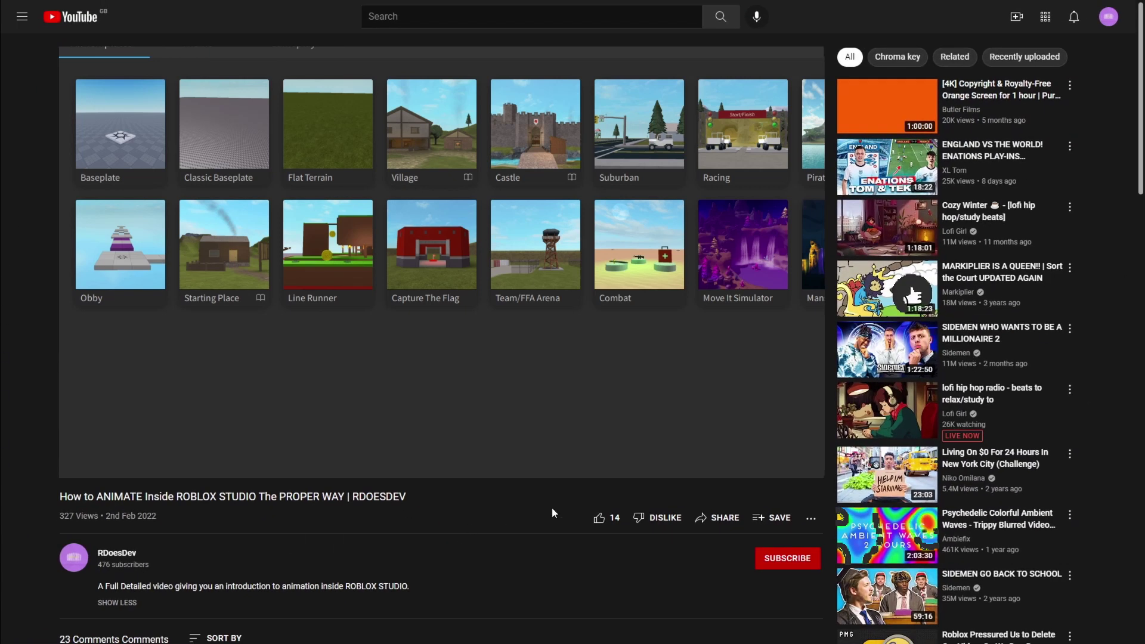
click(599, 517)
click(775, 560)
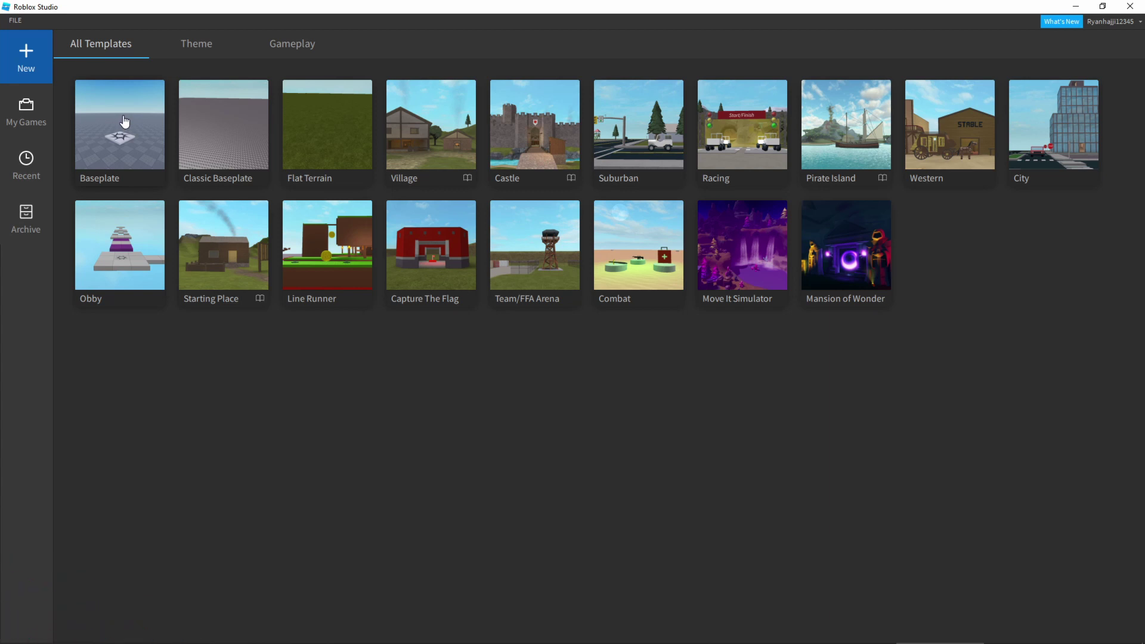
Create a Baseplate place, delete its SpawnLocation pad, and launch Build Rig from PLUGINS.
click(119, 125)
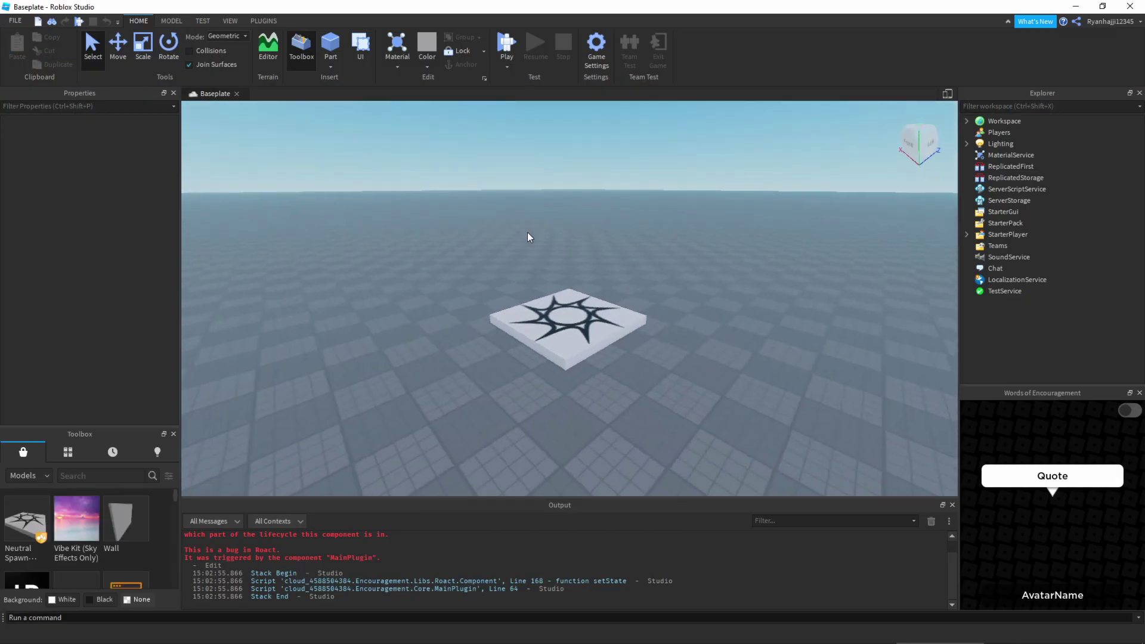
key(w)
right_drag(528, 231, 528, 231)
key(s)
key(w)
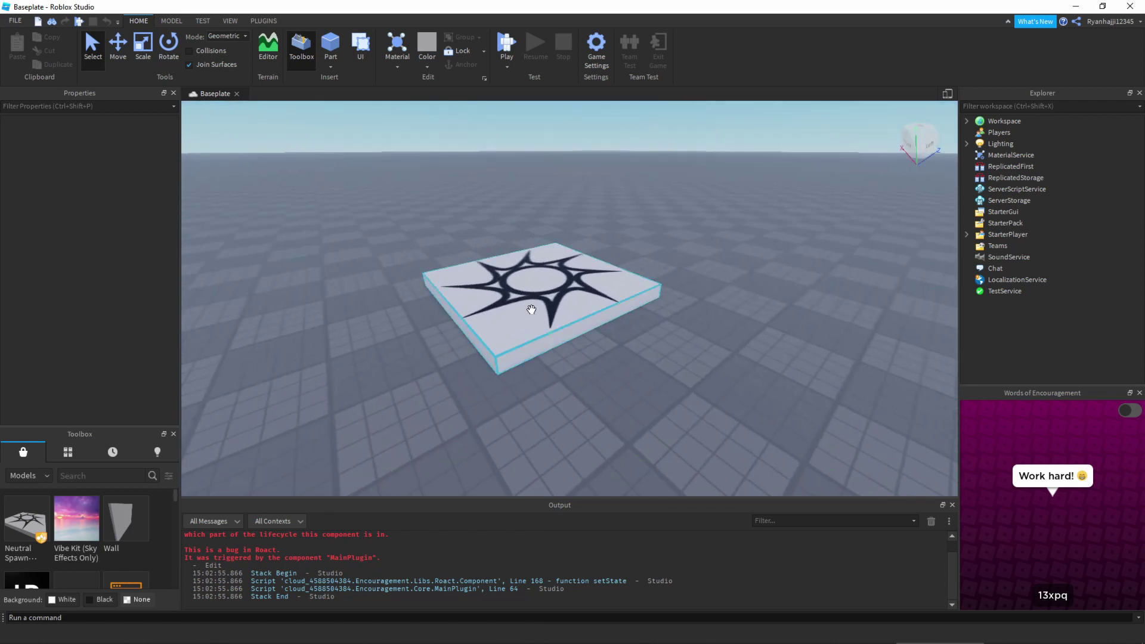
click(532, 310)
key(Delete)
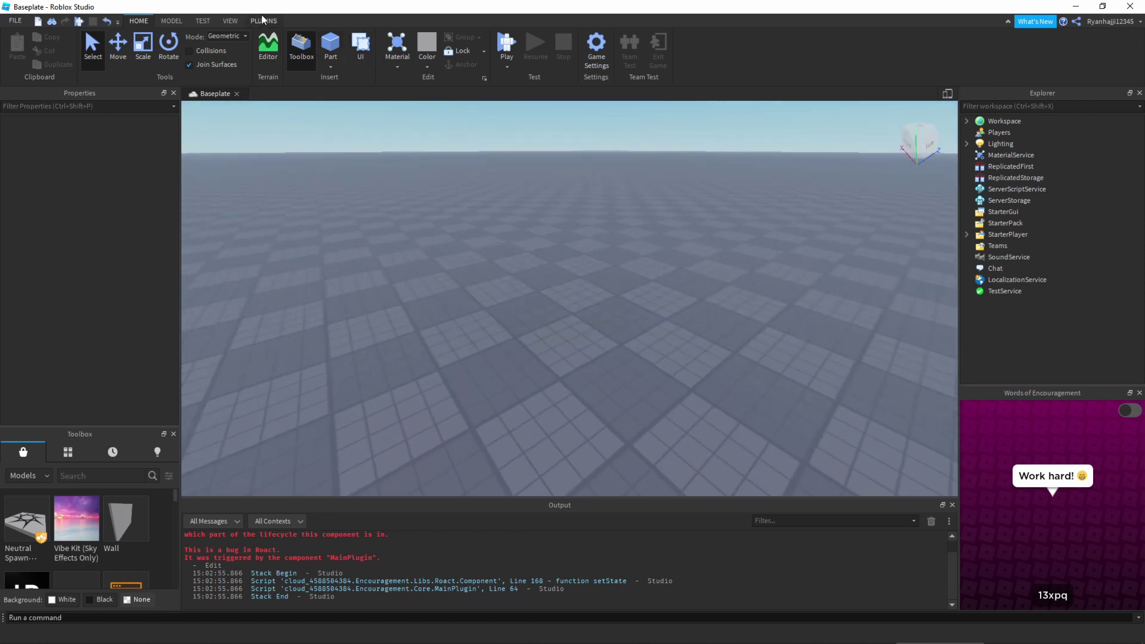
click(265, 21)
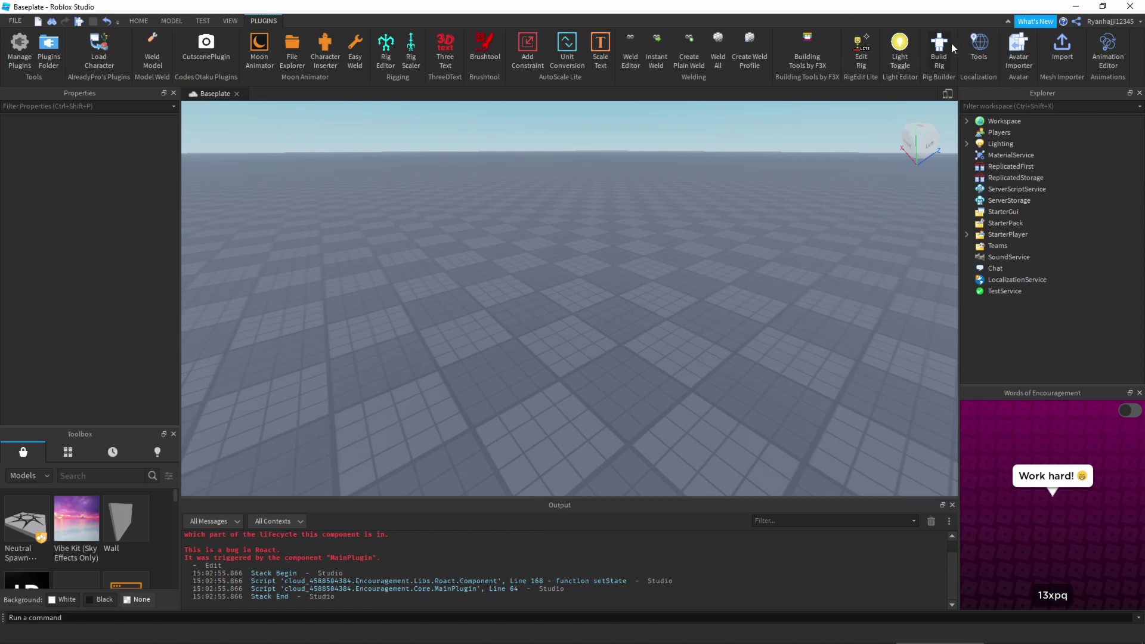
click(943, 67)
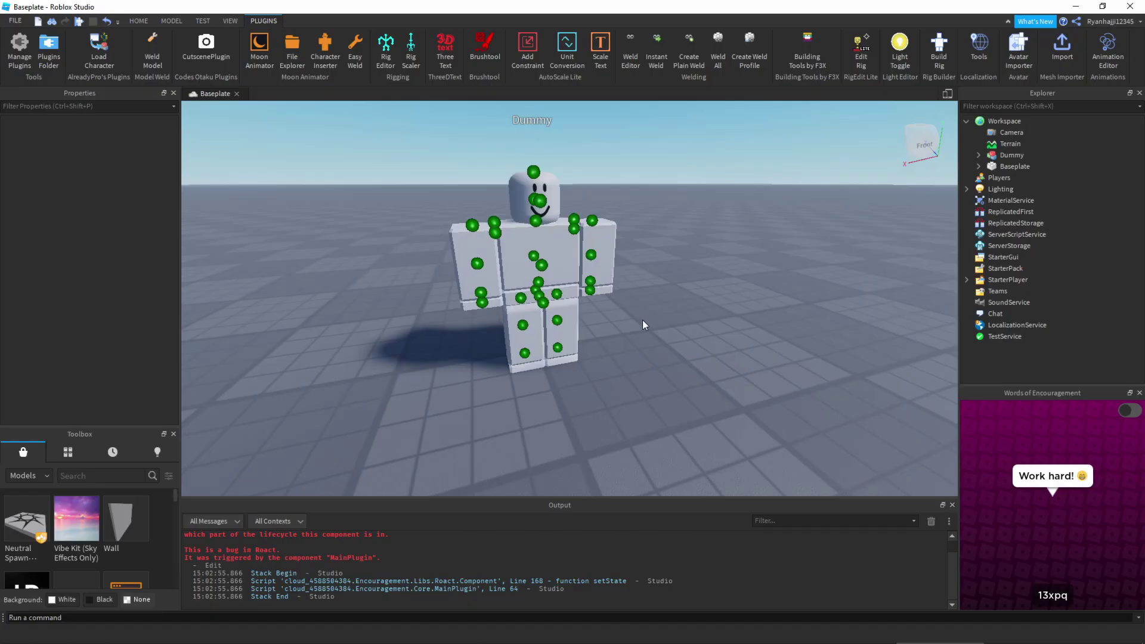
Select the newly built R15 block Dummy rig standing on the baseplate.
scroll(643, 320, up, 2)
click(633, 322)
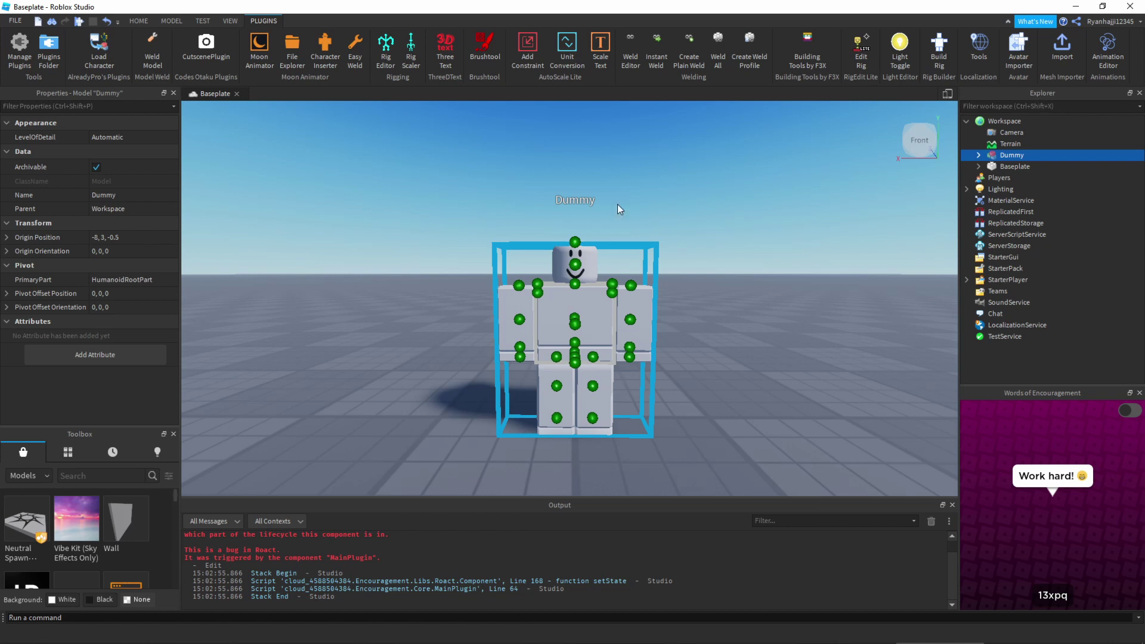
Dock the Animation Editor above the viewport and close the Output panel.
click(1110, 45)
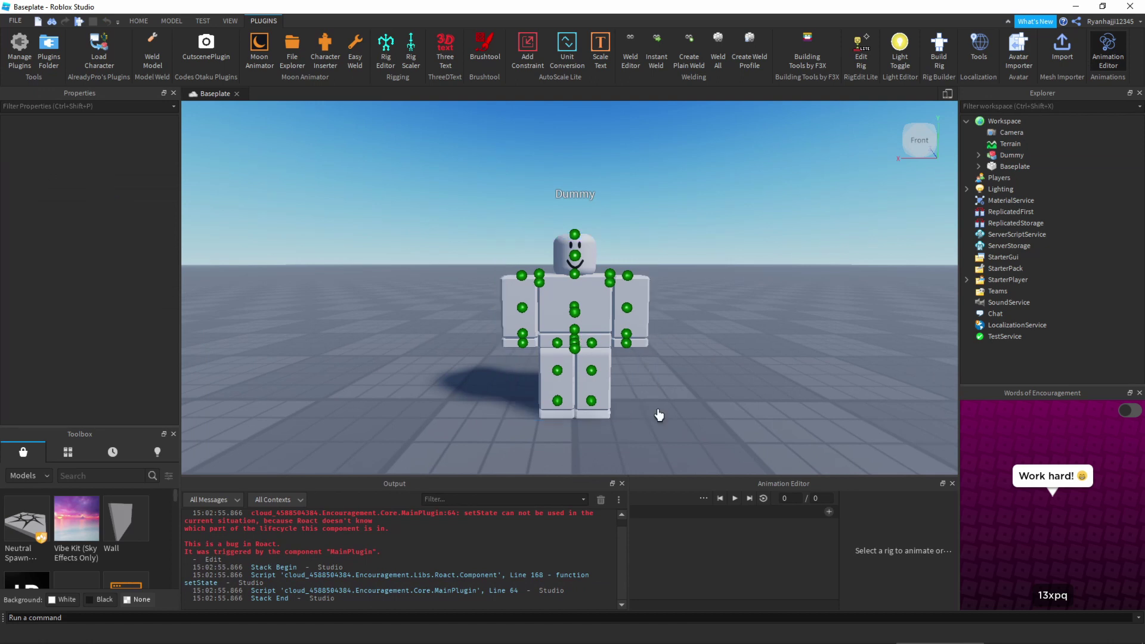
drag(671, 475, 556, 168)
scroll(617, 344, down, 3)
right_drag(617, 332, 617, 340)
scroll(617, 342, up, 5)
click(952, 485)
scroll(764, 488, down, 5)
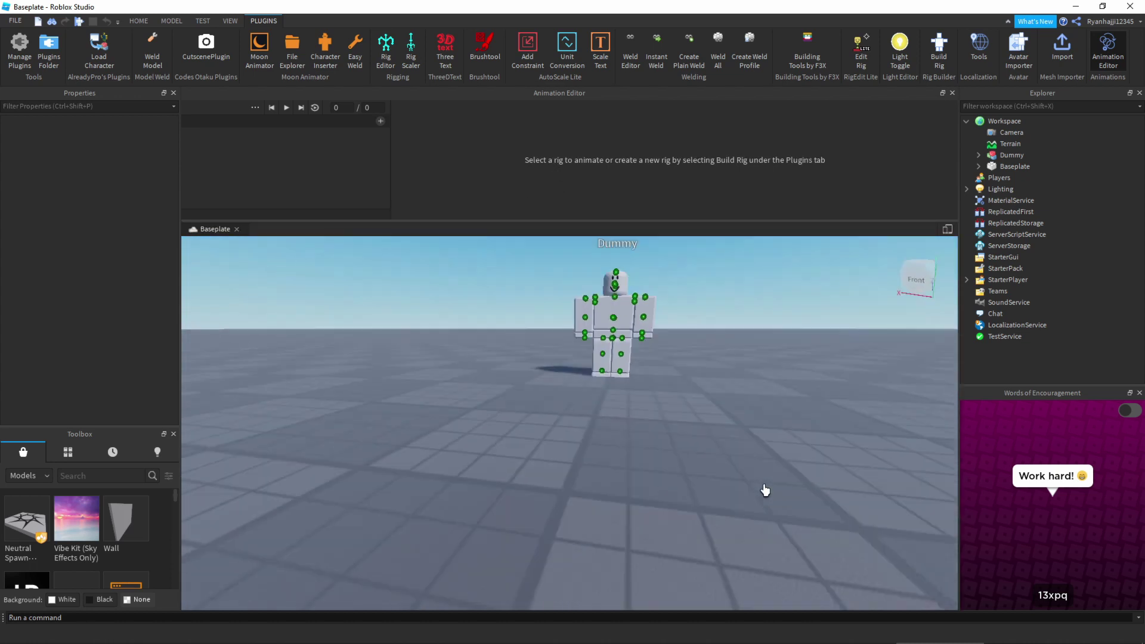
scroll(765, 489, up, 3)
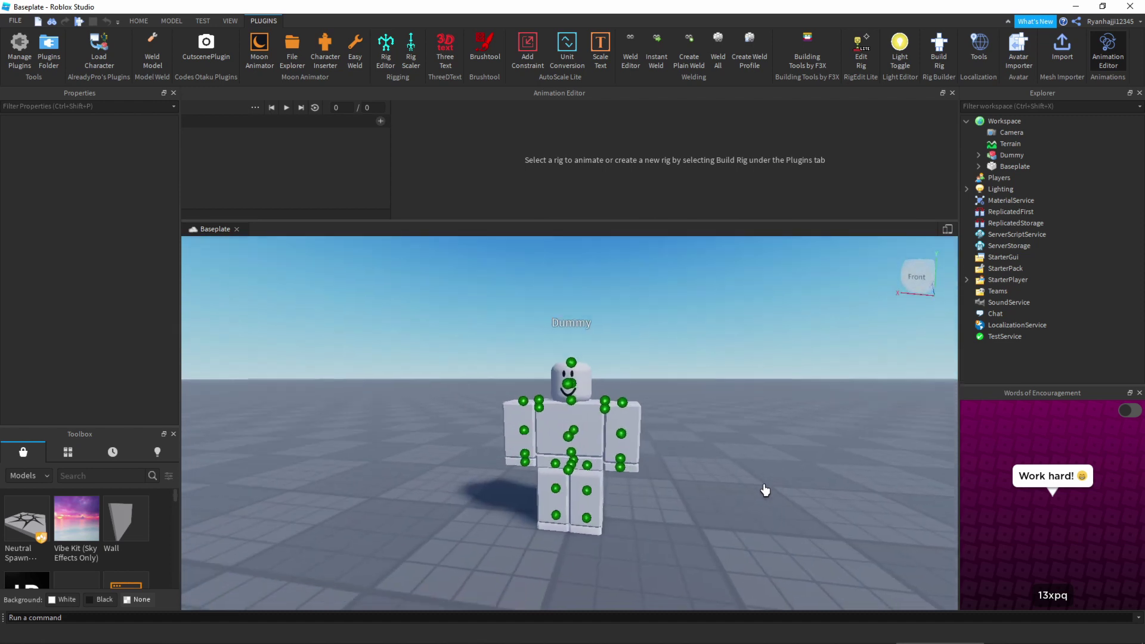
scroll(765, 489, up, 4)
scroll(745, 458, down, 3)
Choose the Dummy as the rig and create an animation named WavingDummy.
right_click(745, 457)
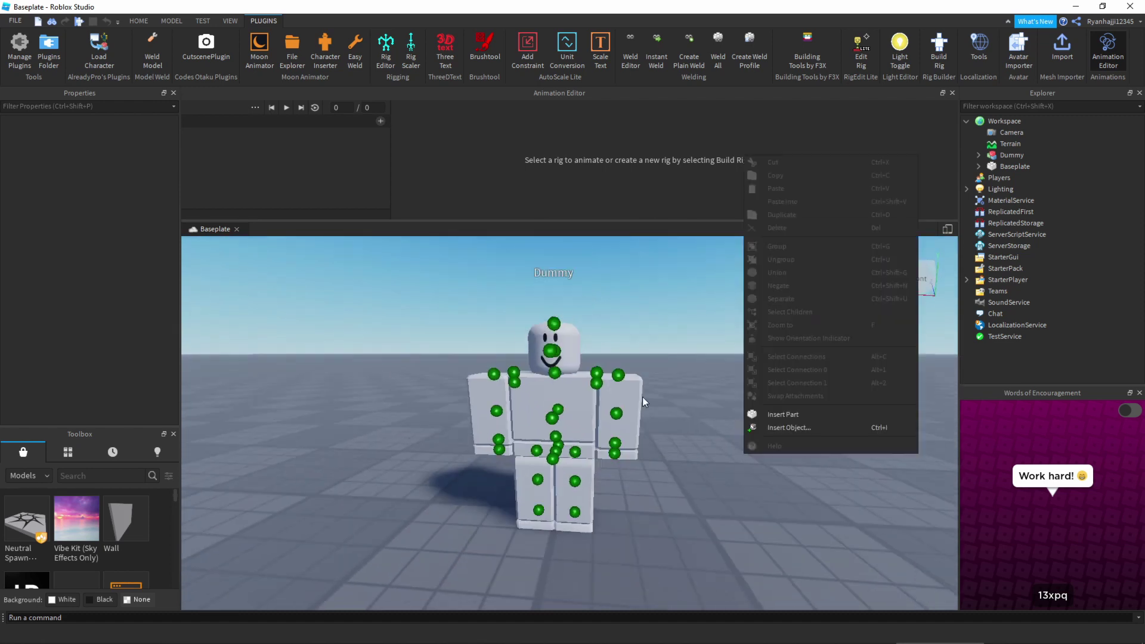
click(562, 410)
click(563, 410)
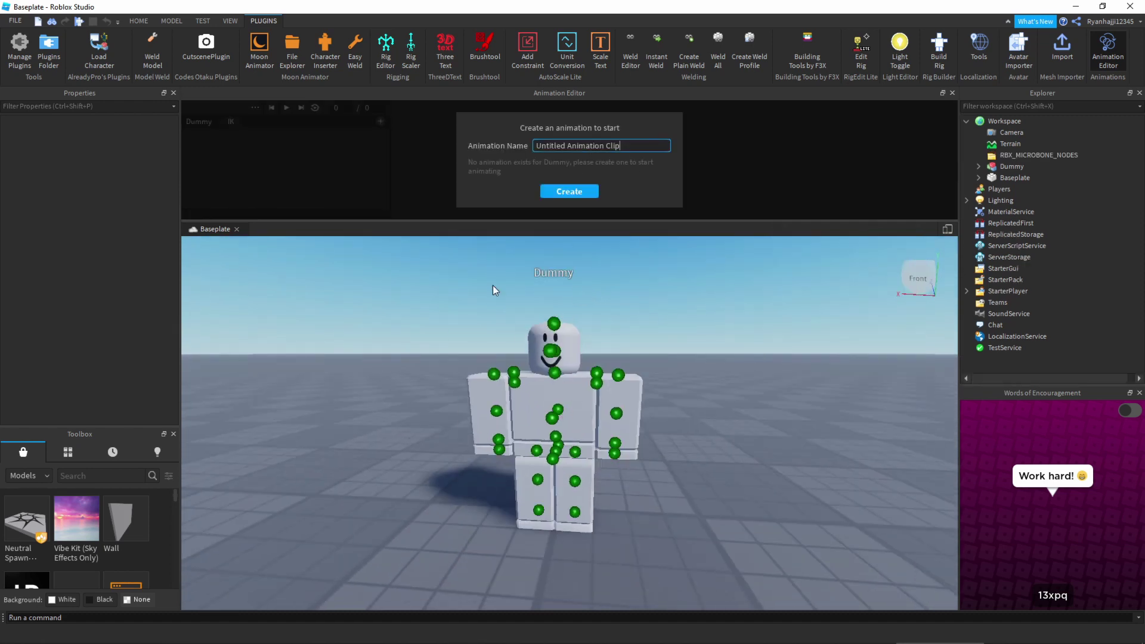
drag(629, 145, 435, 147)
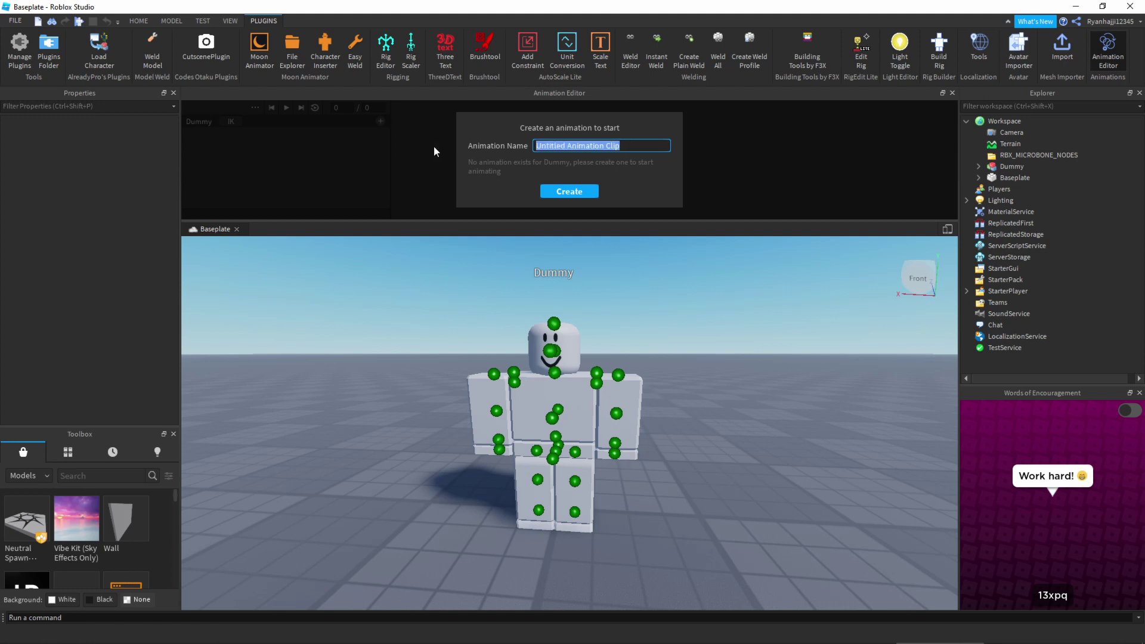
key(BackSpace)
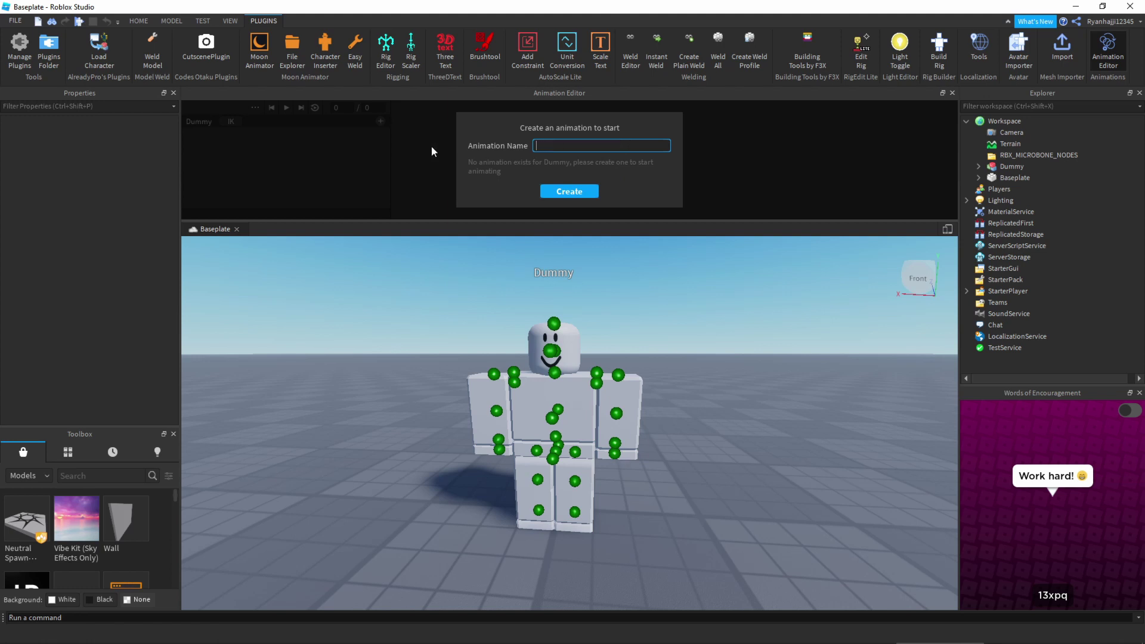
text(Wave)
text(ing)
text(Dummy)
click(585, 192)
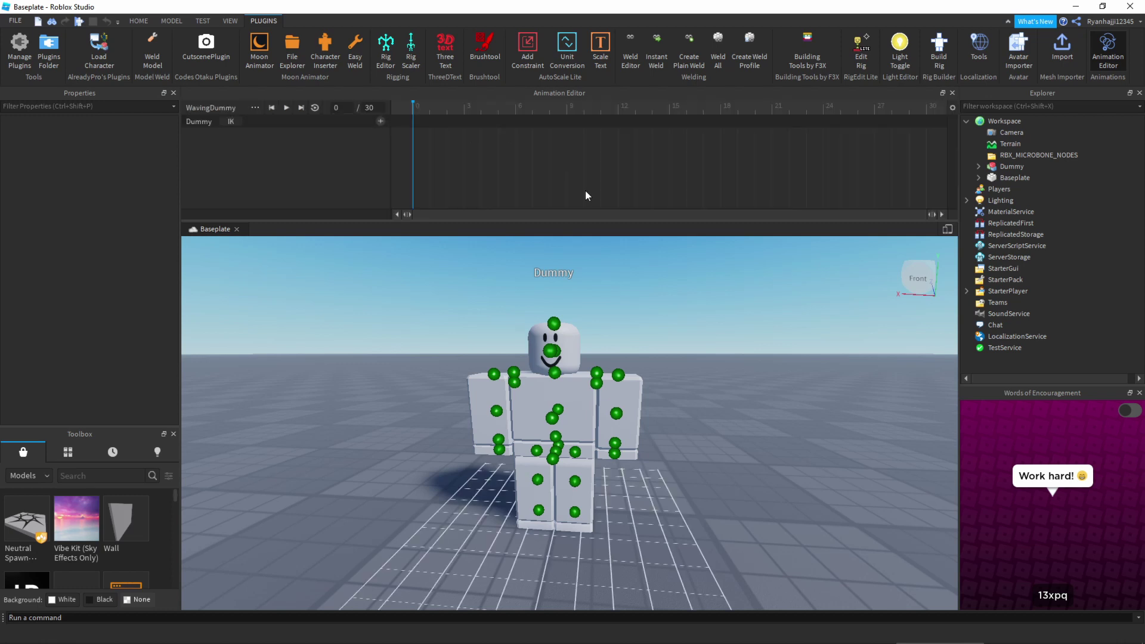
Select the Dummy's RightUpperArm and rotate it outward to key frame 0.
right_drag(675, 369, 676, 369)
scroll(675, 369, up, 3)
click(438, 355)
scroll(549, 398, down, 5)
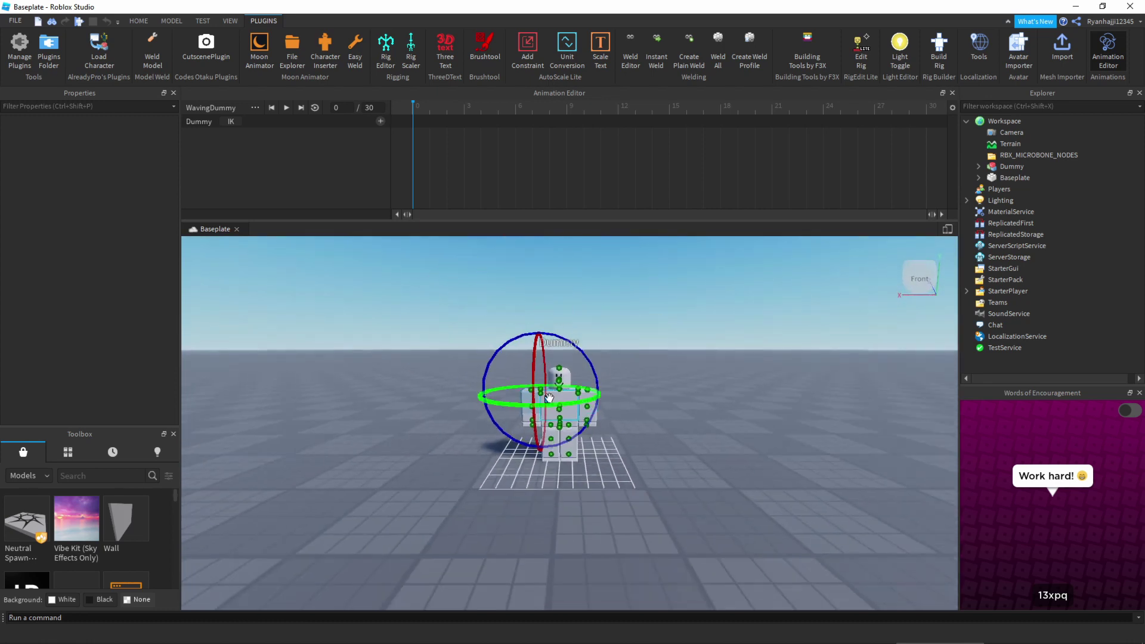
right_drag(532, 377, 524, 367)
scroll(532, 377, up, 3)
scroll(524, 367, down, 6)
scroll(523, 366, up, 4)
scroll(524, 367, up, 2)
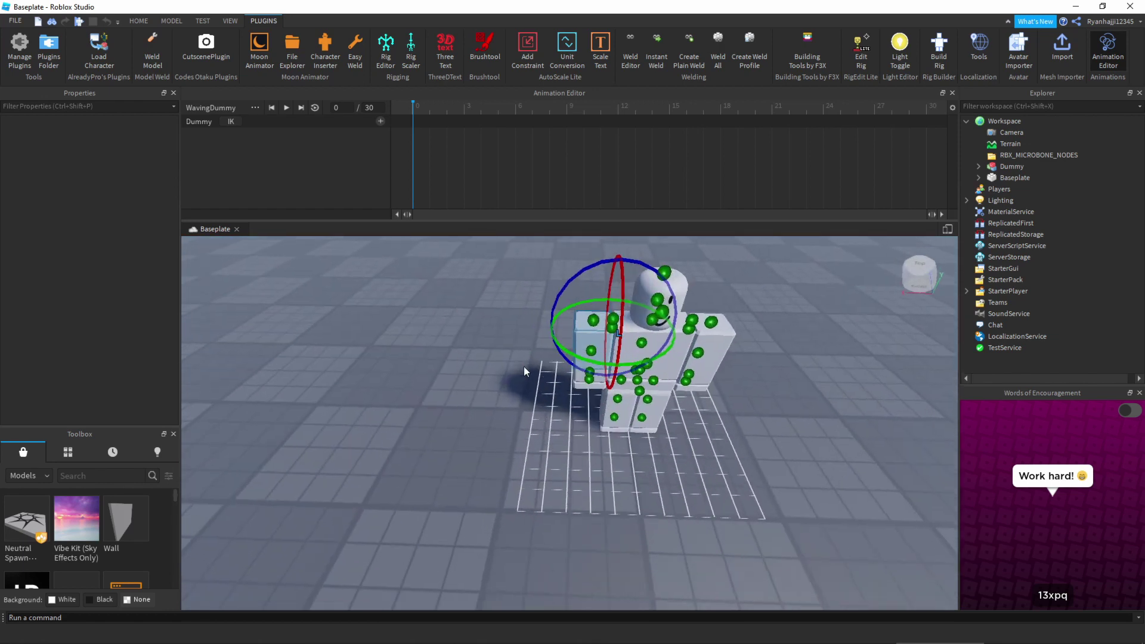
scroll(524, 366, up, 5)
scroll(524, 367, down, 5)
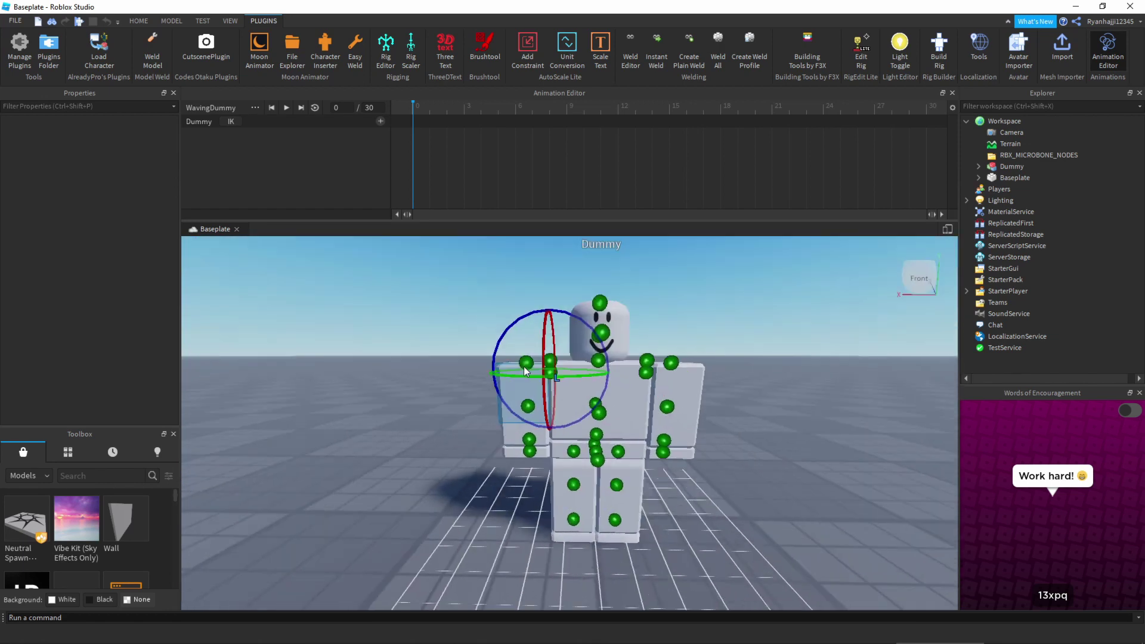
scroll(525, 371, down, 1)
scroll(524, 367, up, 3)
scroll(519, 352, down, 2)
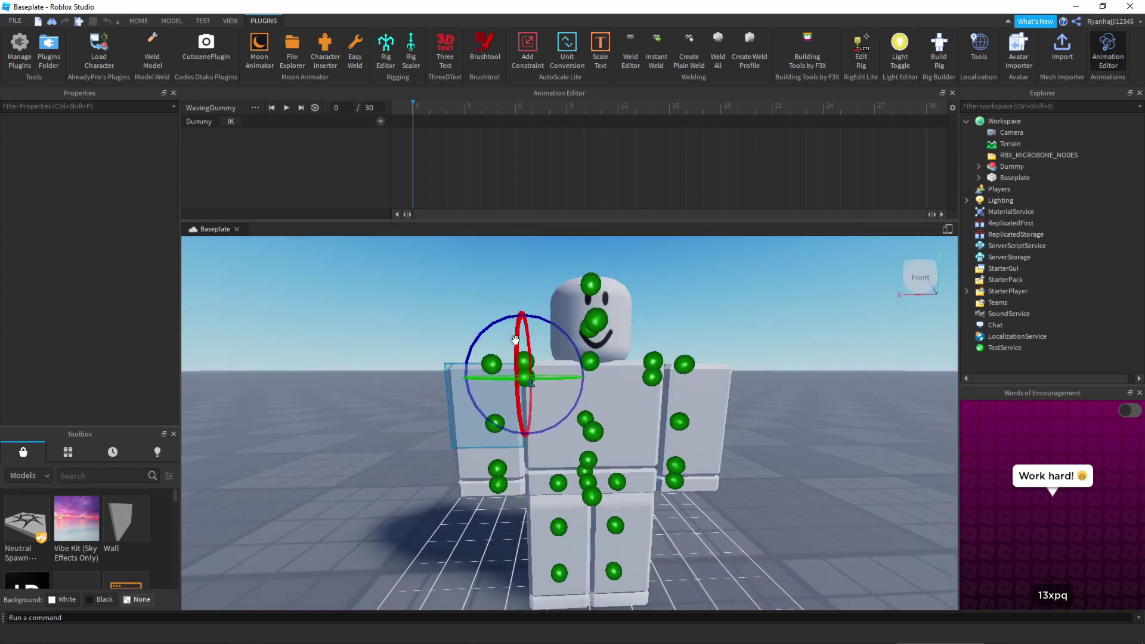
mouse_move(520, 313)
mouse_down()
mouse_move(504, 316)
mouse_move(569, 317)
mouse_move(497, 314)
mouse_move(509, 315)
mouse_up()
At frame 9, swing the right upper arm up into a wave.
drag(446, 105, 570, 113)
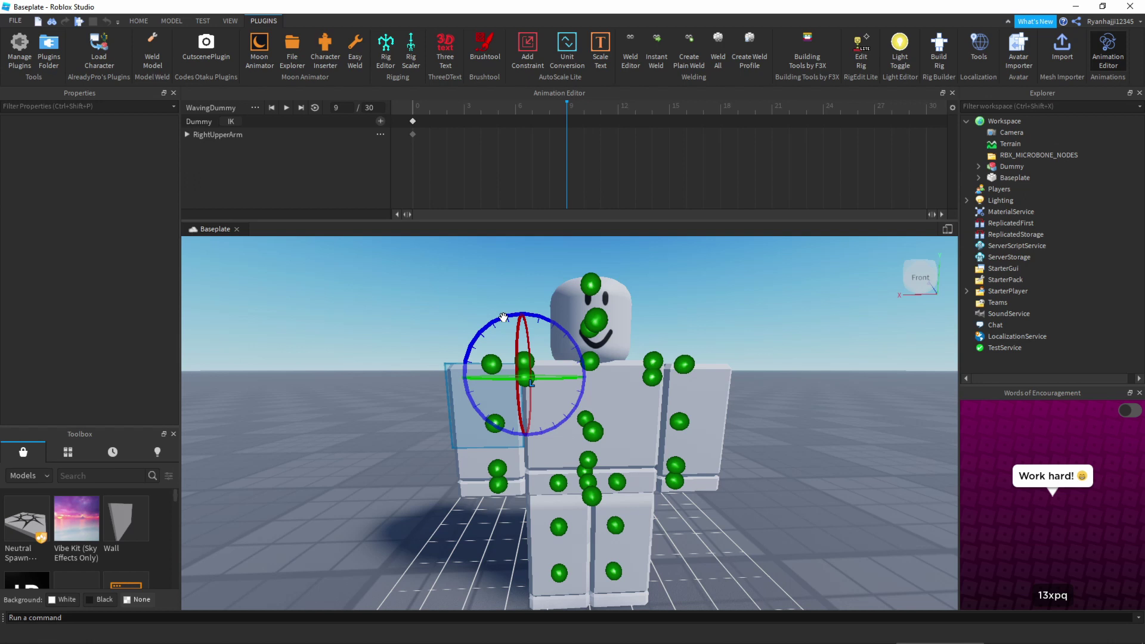
drag(503, 317, 627, 374)
click(137, 20)
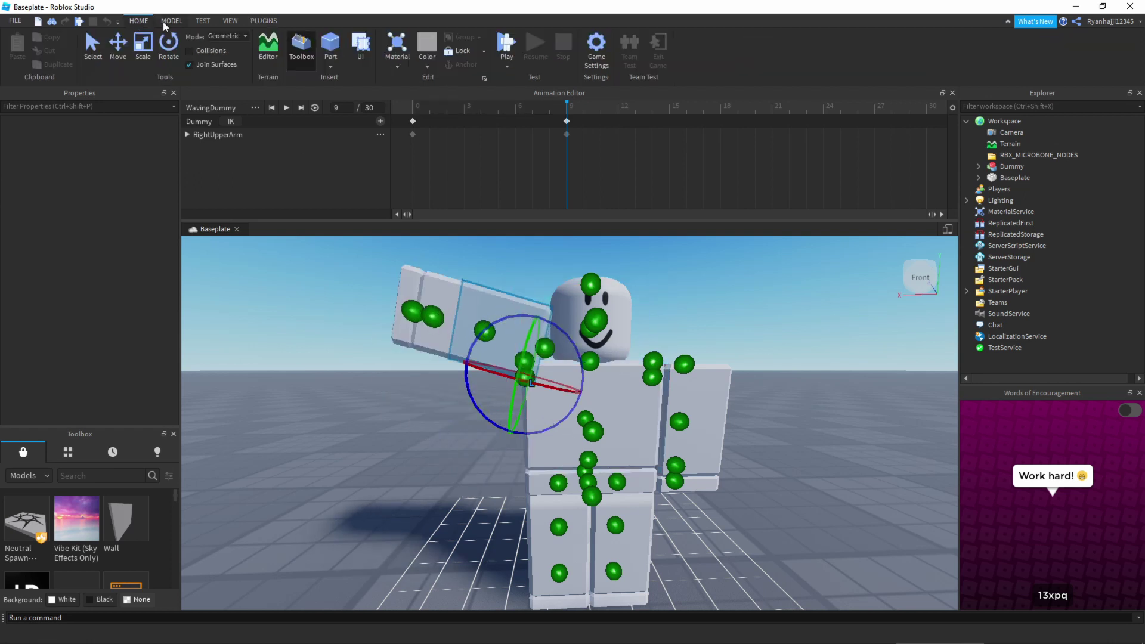
Reselect the right upper arm, try moving it, and undo the move.
click(162, 22)
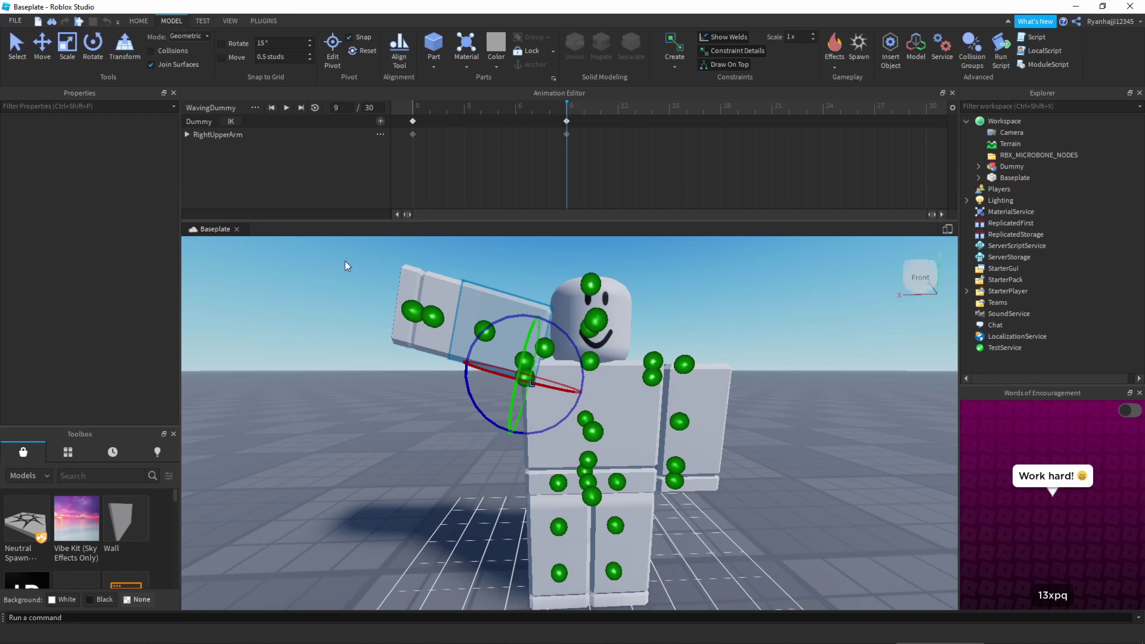
click(293, 326)
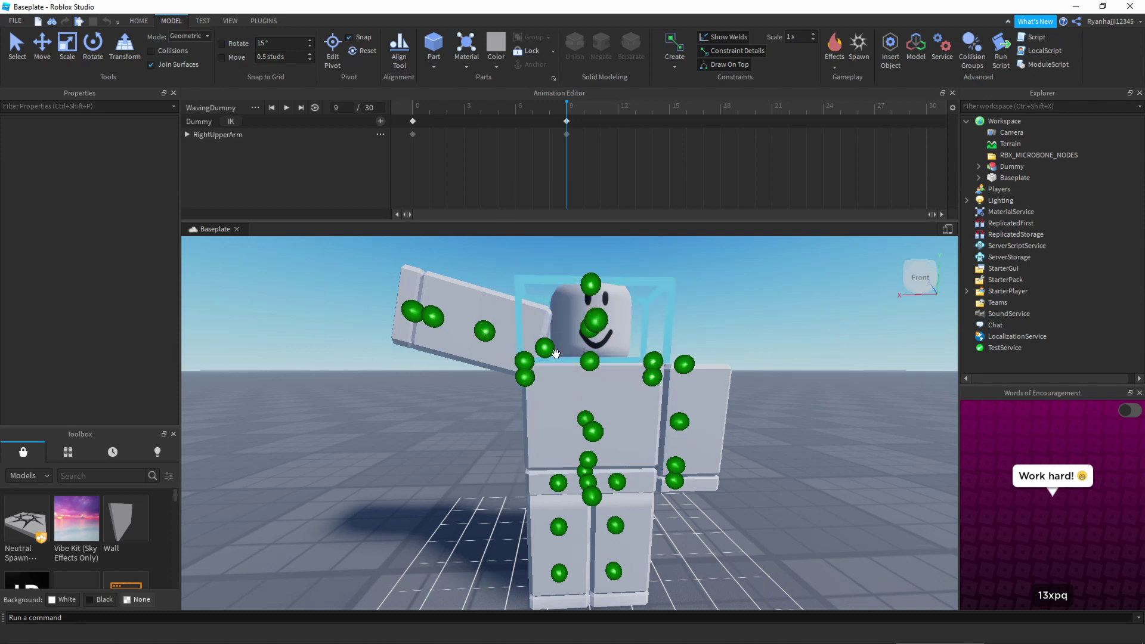
click(504, 332)
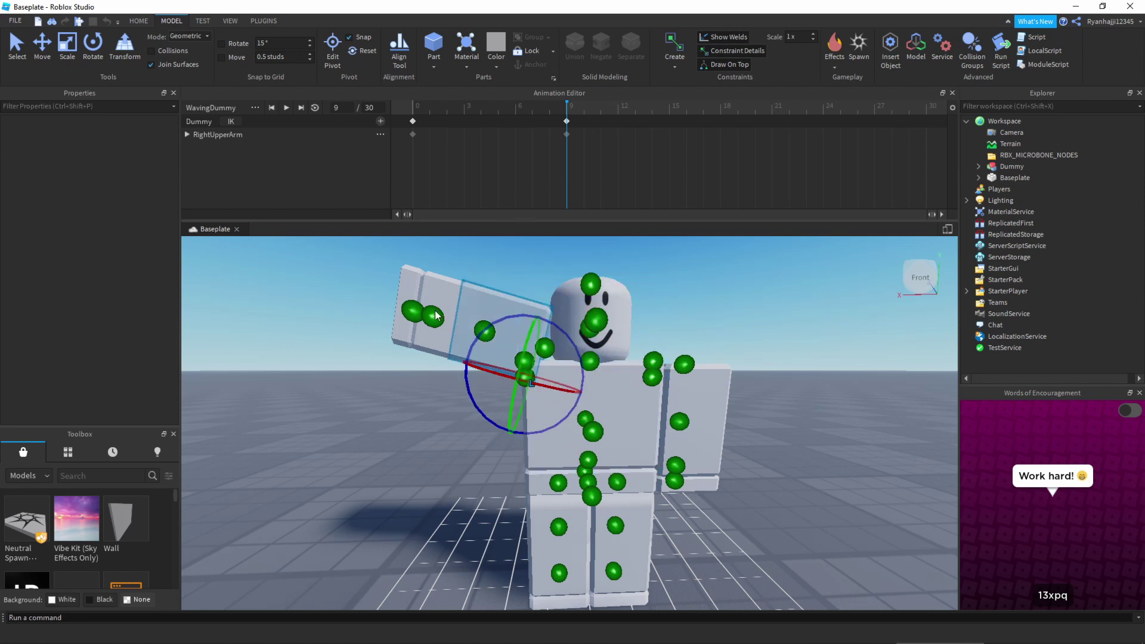
click(138, 20)
click(118, 43)
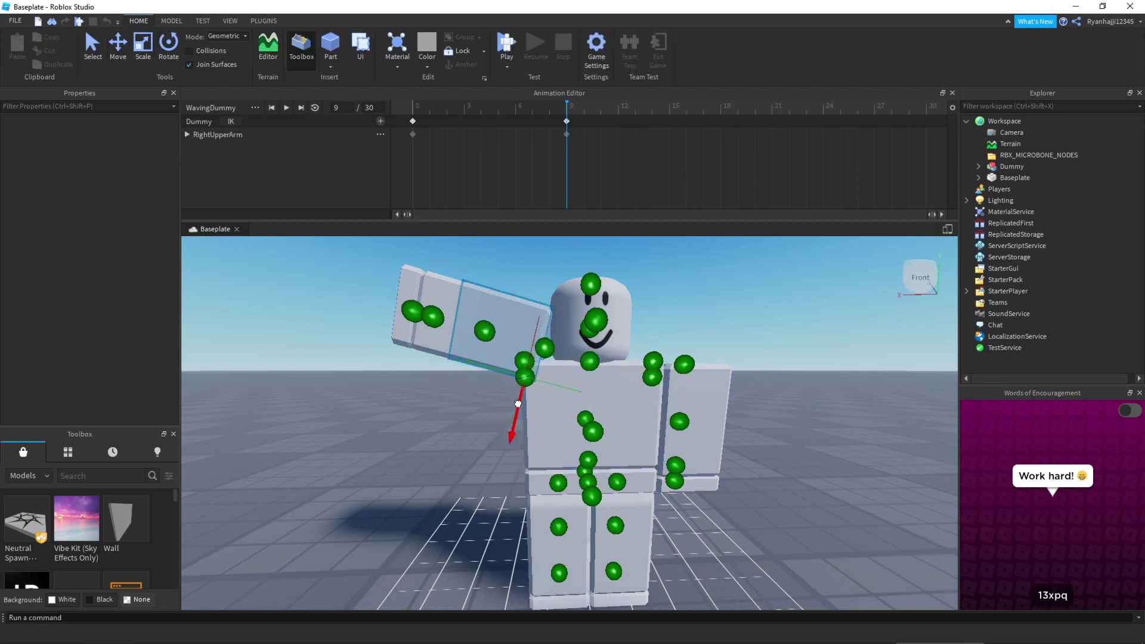
drag(519, 393, 502, 441)
key(ctrl+z)
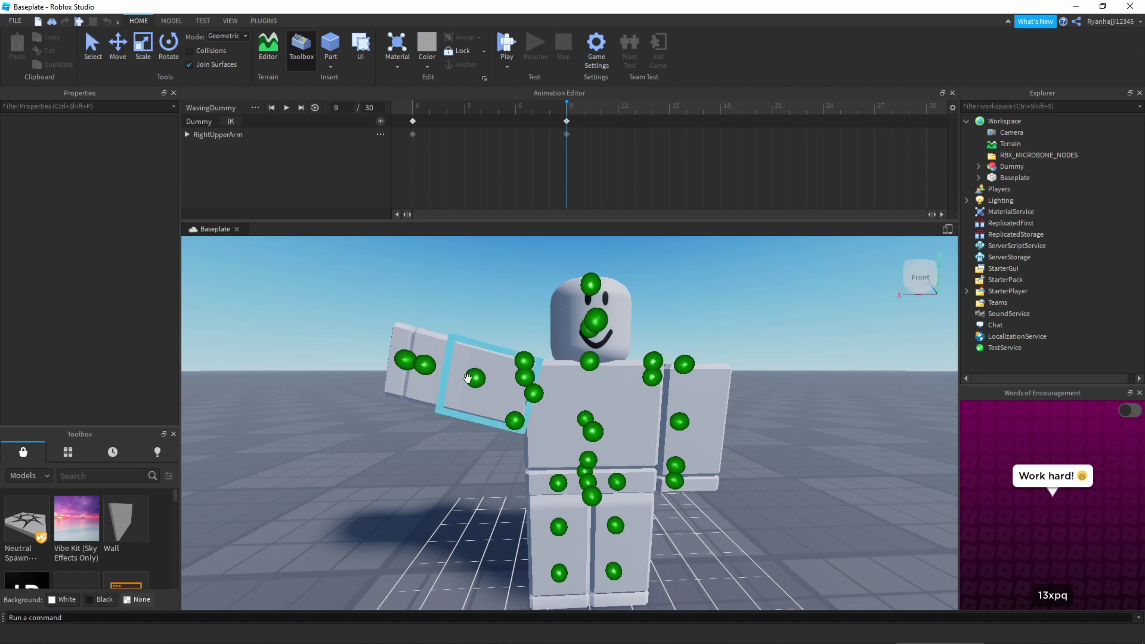
click(466, 382)
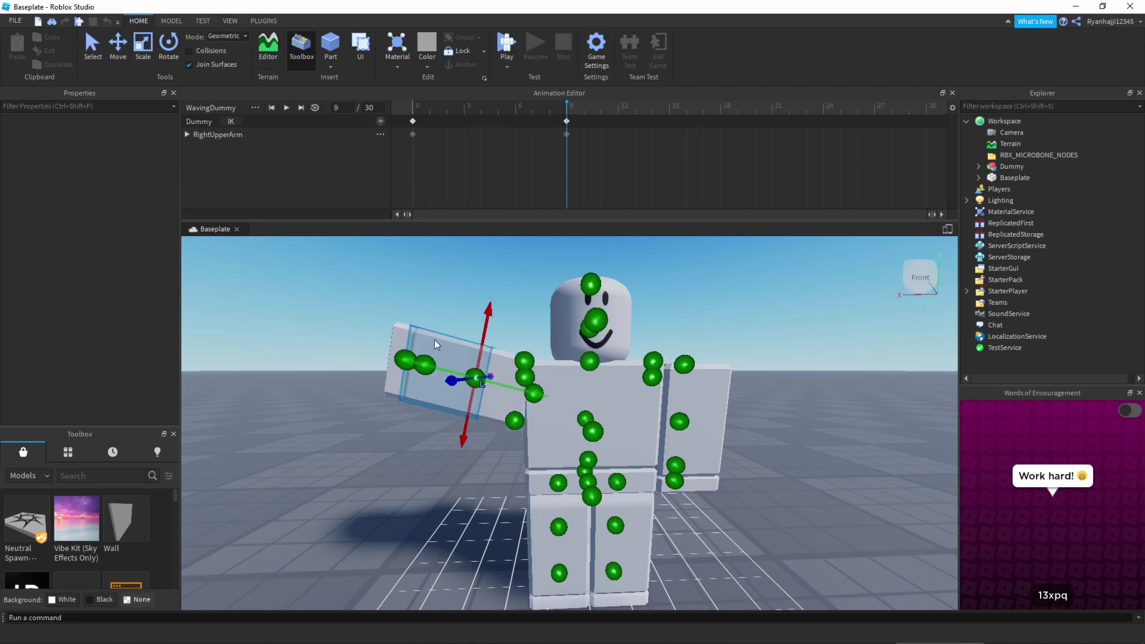
With the Rotate tool, bend the right forearm upward at frame 9.
key(w)
right_drag(416, 347, 552, 386)
key(s)
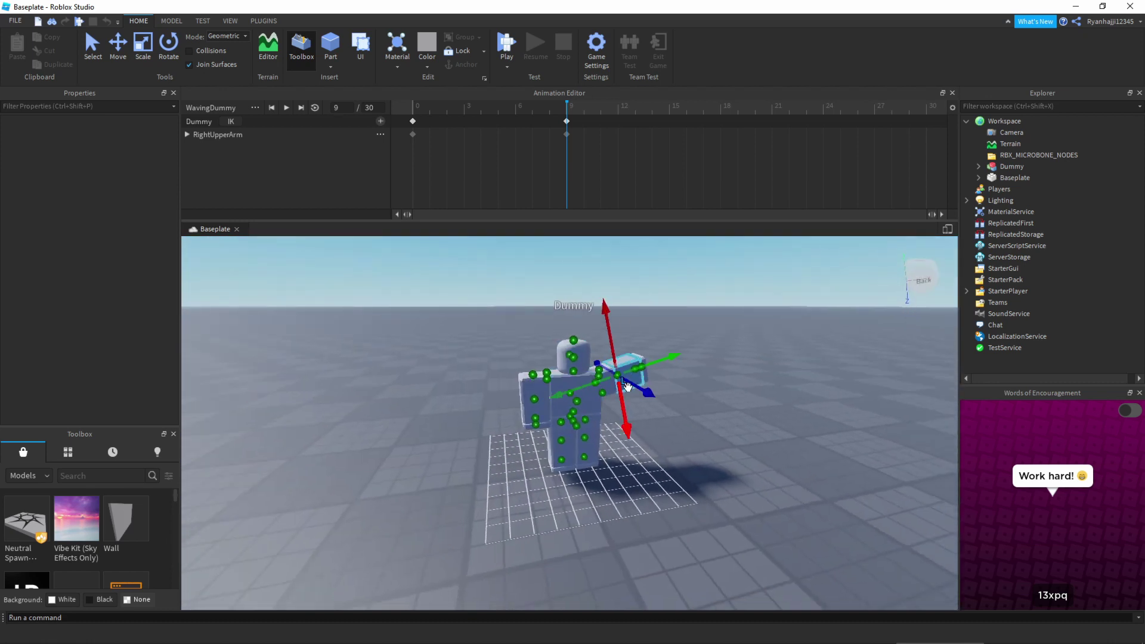
key(w)
right_drag(634, 379, 636, 384)
key(s)
key(w)
click(170, 54)
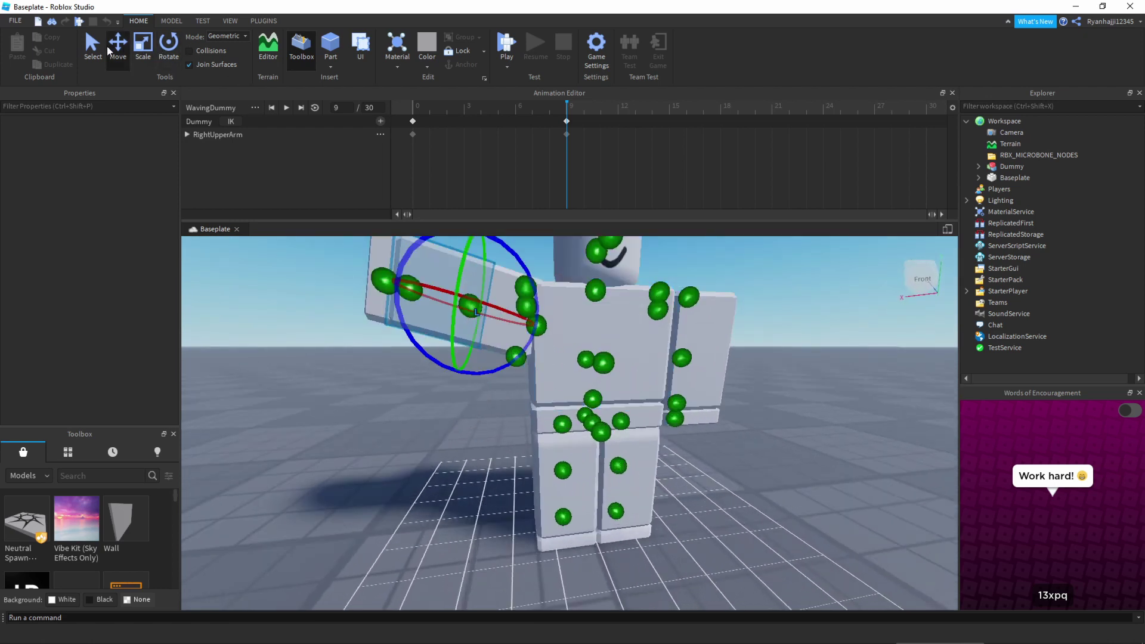
click(120, 45)
click(169, 55)
scroll(413, 316, down, 4)
scroll(491, 327, up, 3)
scroll(450, 264, down, 2)
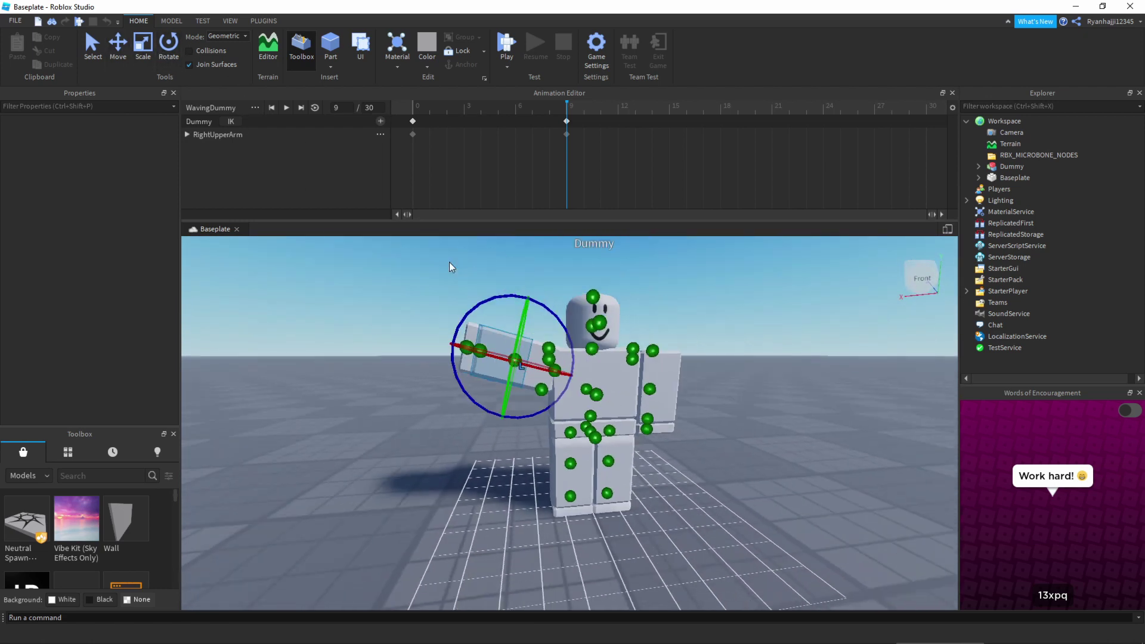
drag(488, 301, 524, 306)
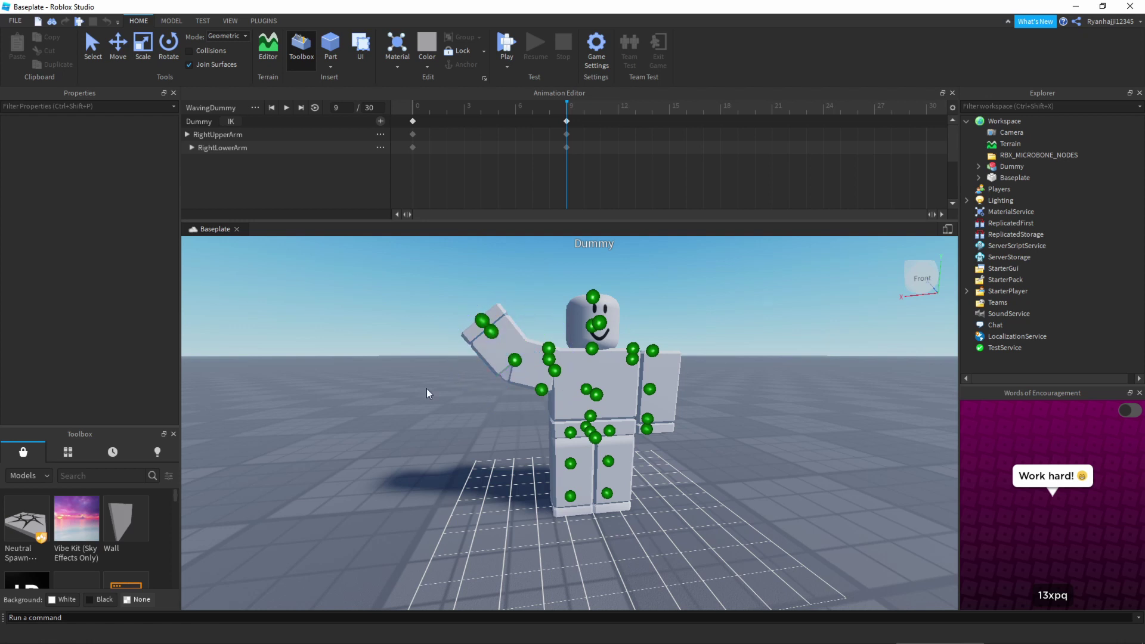
scroll(473, 332, up, 5)
scroll(455, 317, down, 3)
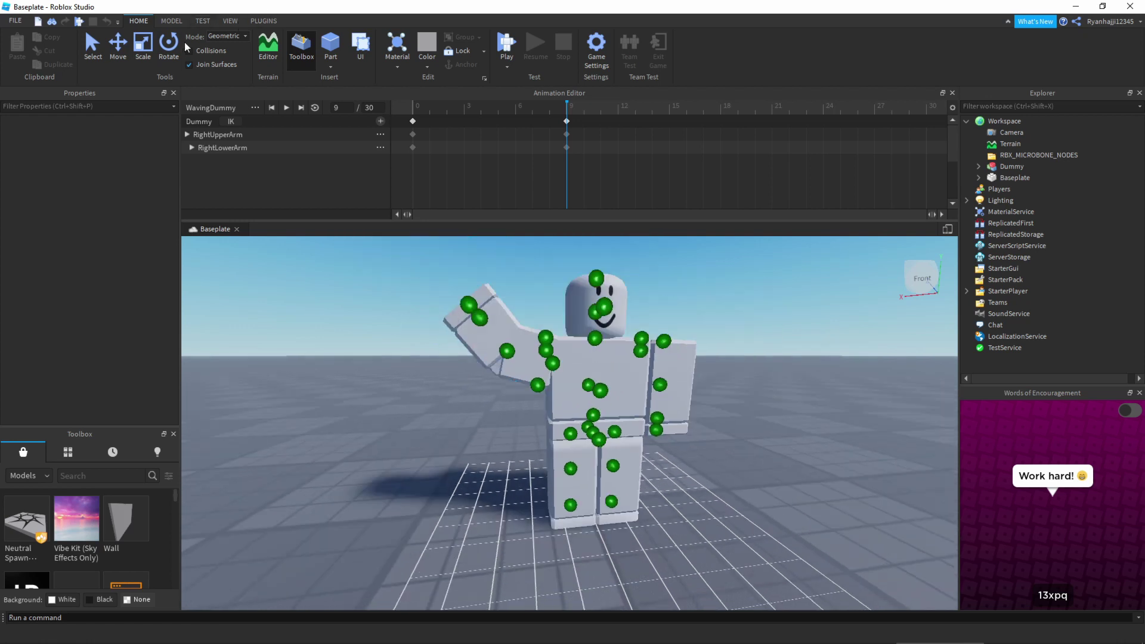
click(202, 21)
click(172, 20)
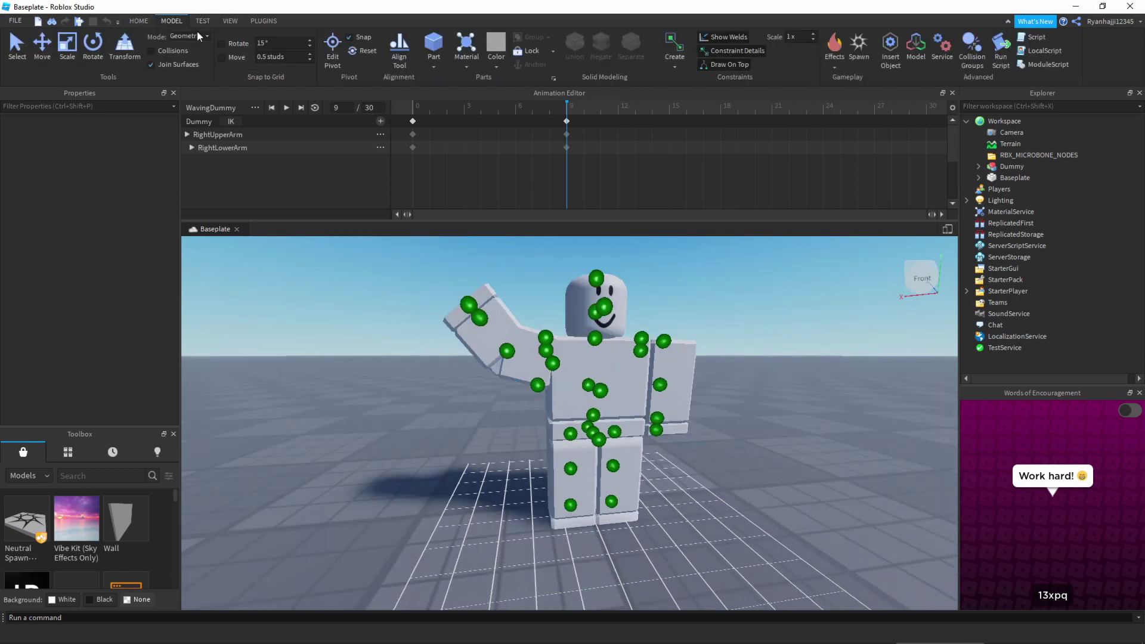
Turn on rotation snapping with a 50° increment.
click(221, 44)
click(290, 43)
text(50)
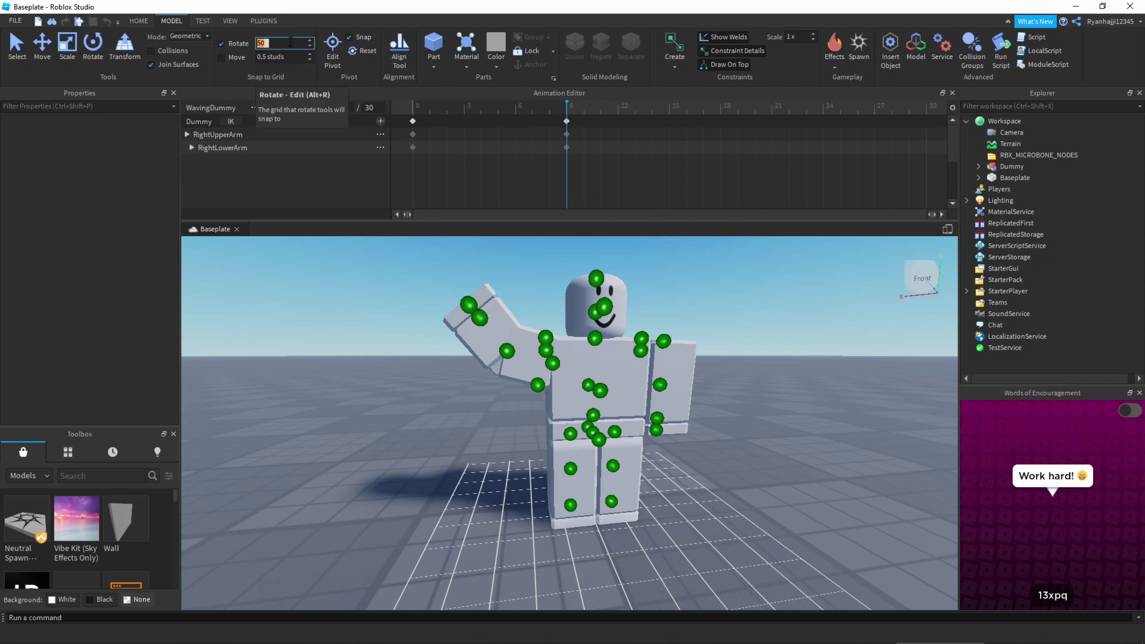
key(Return)
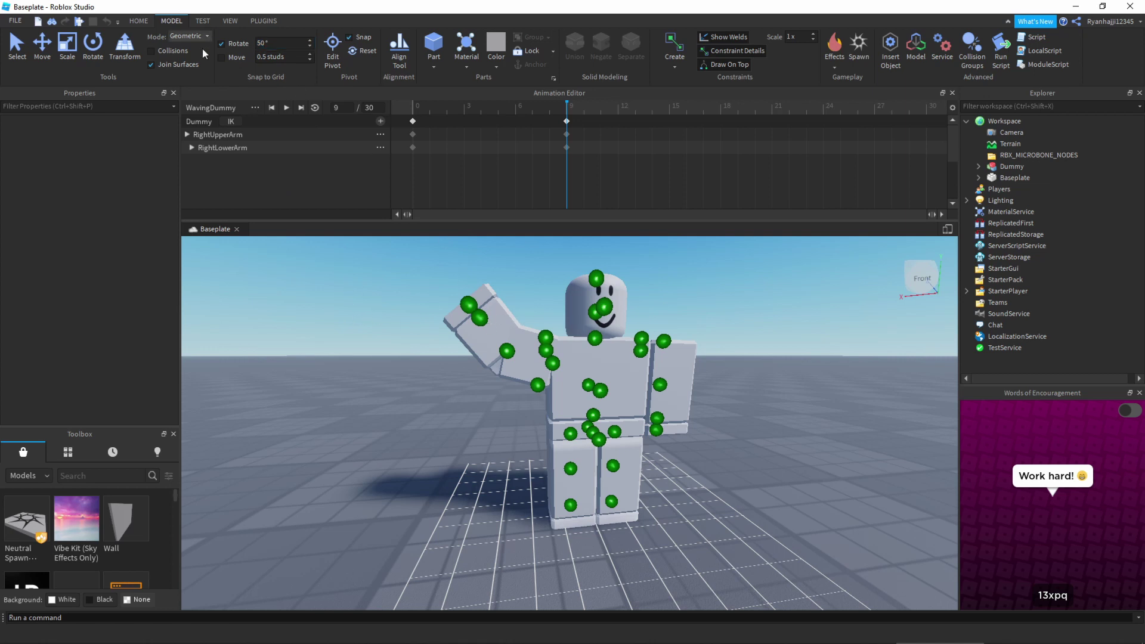
Rotate the raised upper arm, then disable snapping and turn it further upward.
click(93, 43)
click(500, 317)
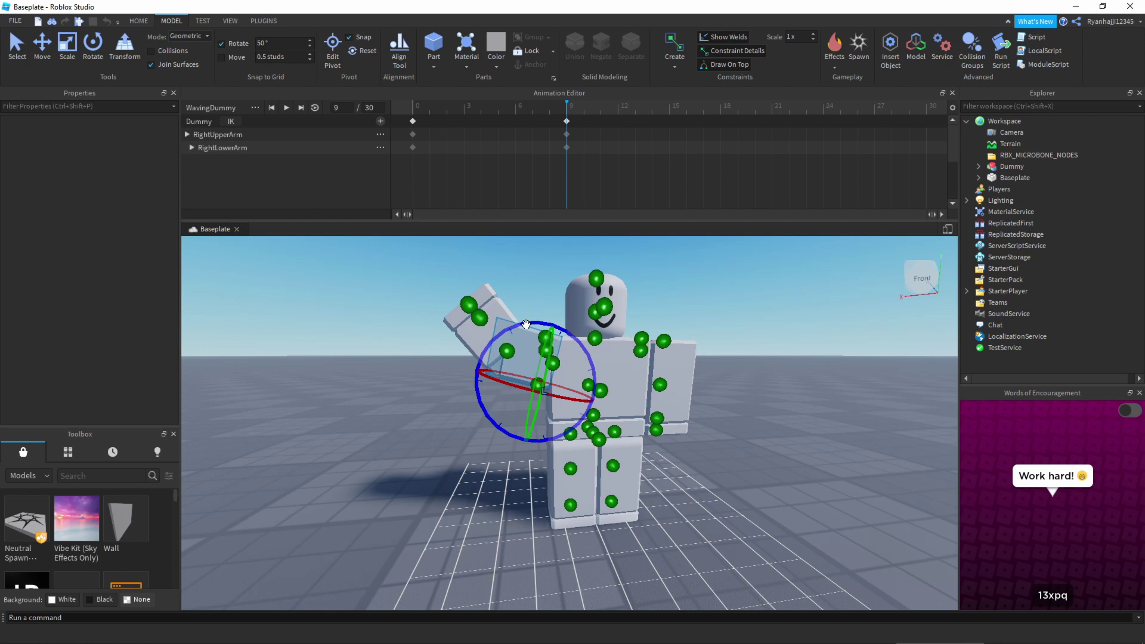
drag(532, 324, 491, 316)
click(220, 44)
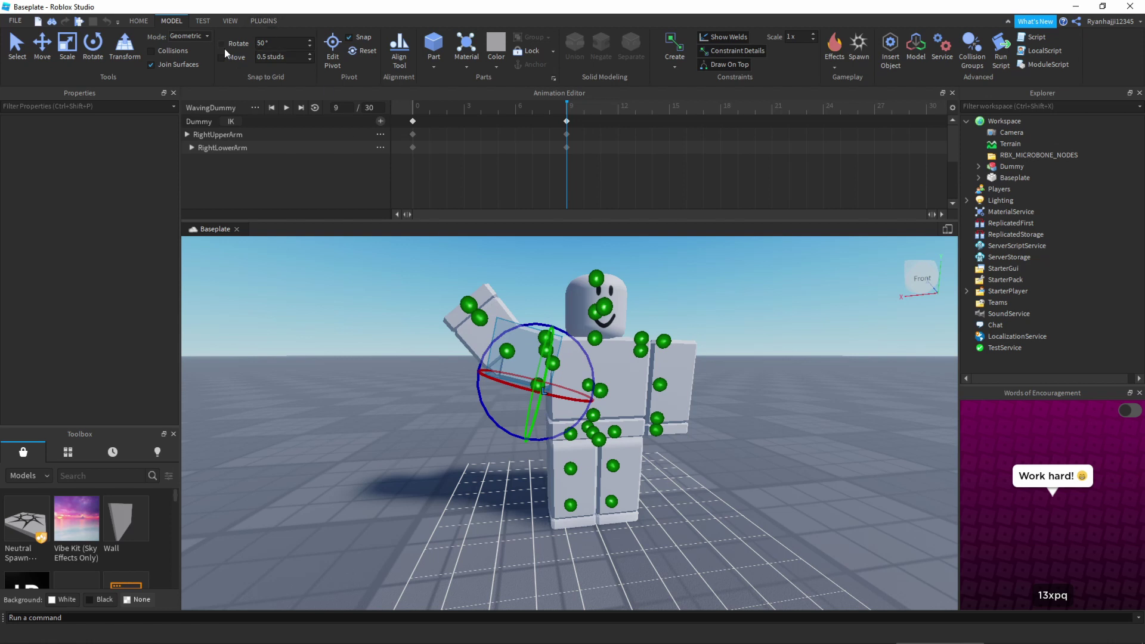
drag(478, 342, 531, 325)
click(366, 383)
right_drag(427, 384, 427, 383)
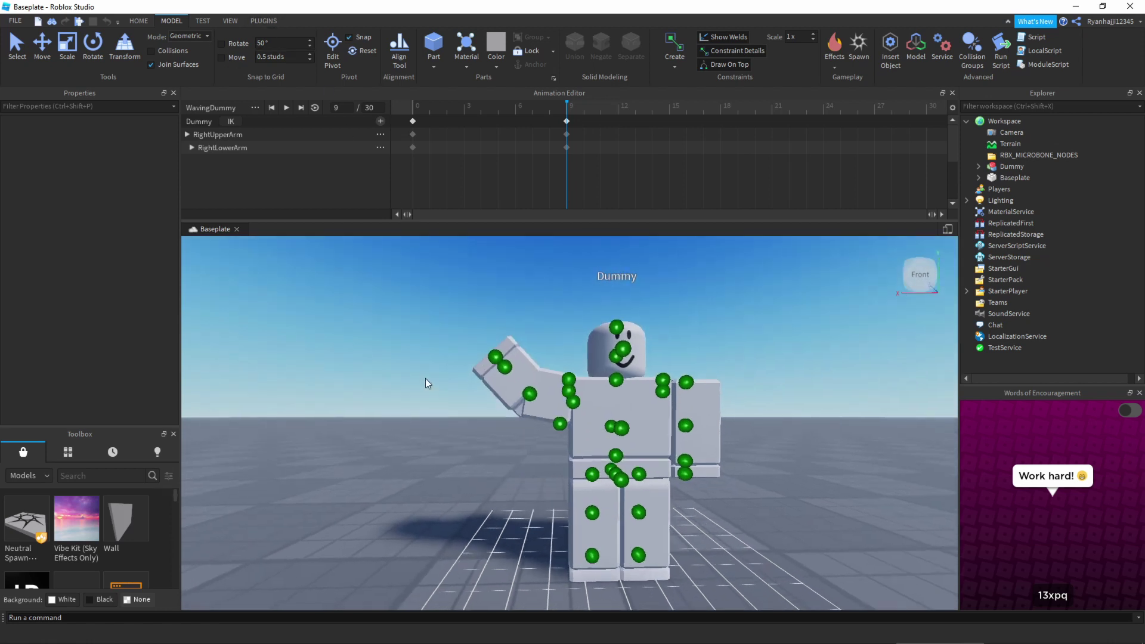
scroll(427, 384, down, 4)
scroll(427, 383, up, 3)
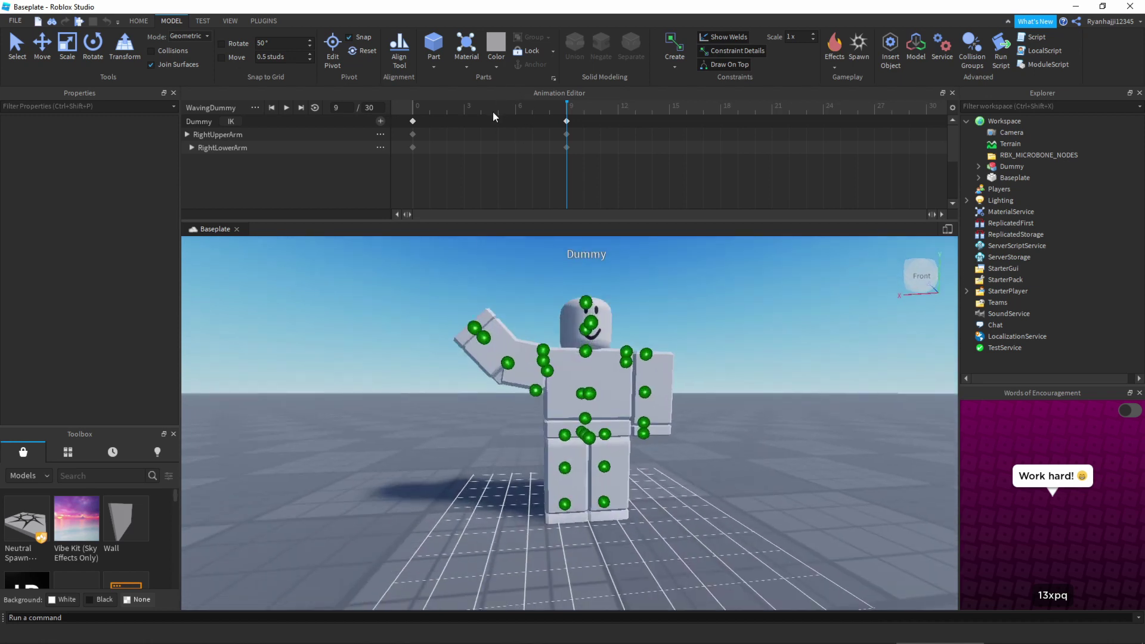
drag(493, 114, 567, 116)
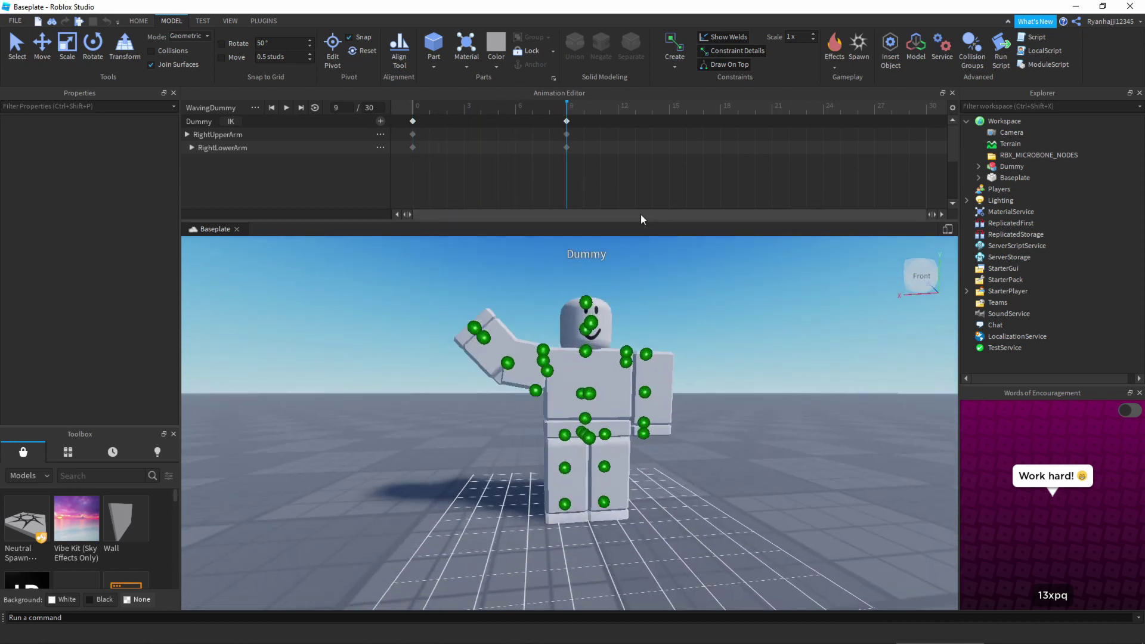
Return the playhead to frame 0 and play the wave preview.
click(413, 121)
drag(465, 113, 413, 115)
key(space)
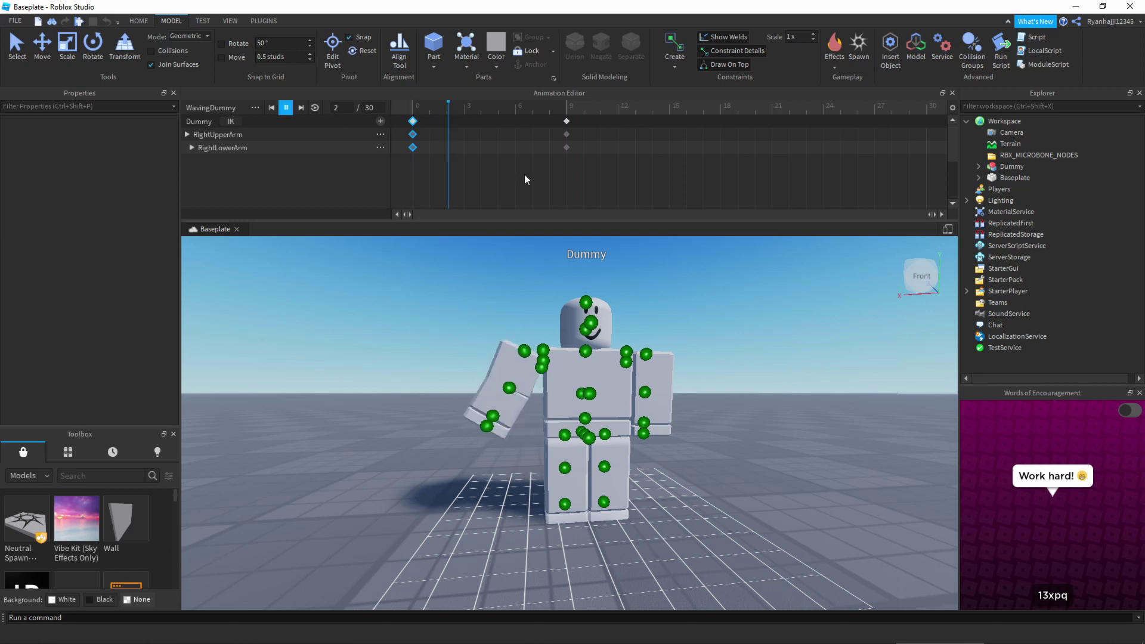
right_drag(433, 298, 433, 297)
scroll(433, 297, down, 4)
scroll(434, 298, up, 8)
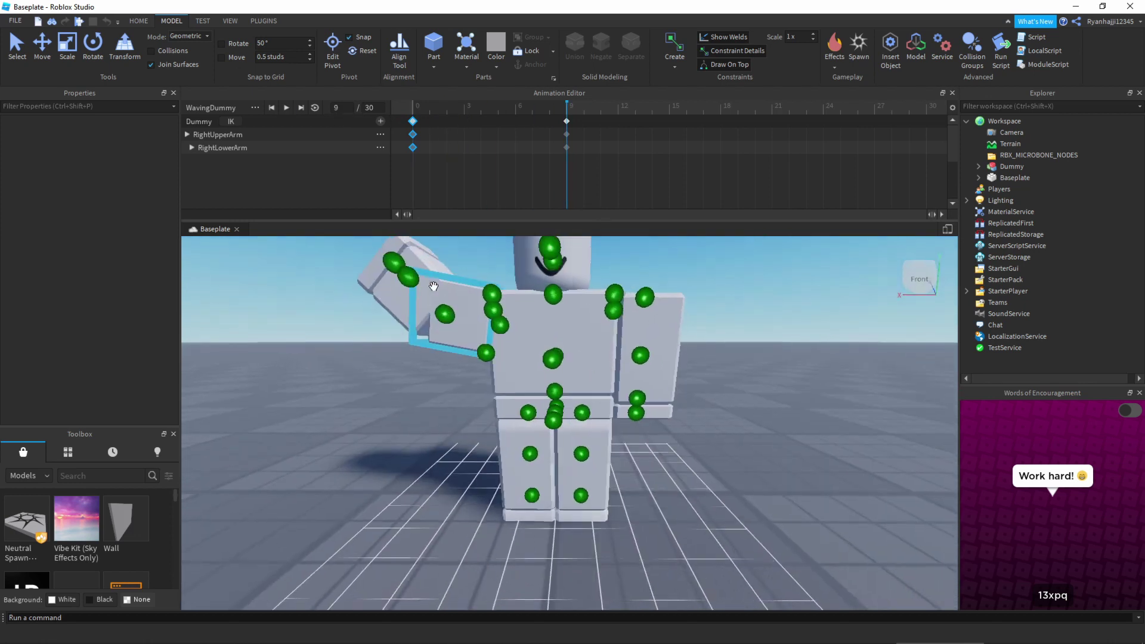
Move the timeline to frame 14 and select the right upper arm.
drag(566, 104, 650, 114)
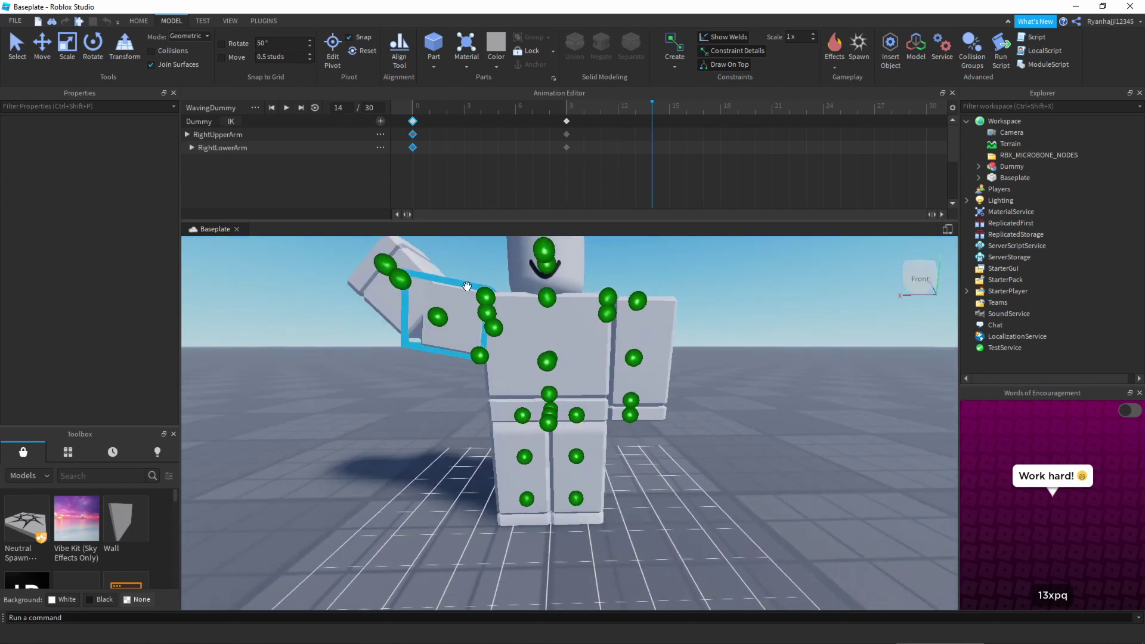
right_click(468, 288)
click(471, 266)
click(472, 261)
key(a)
key(d)
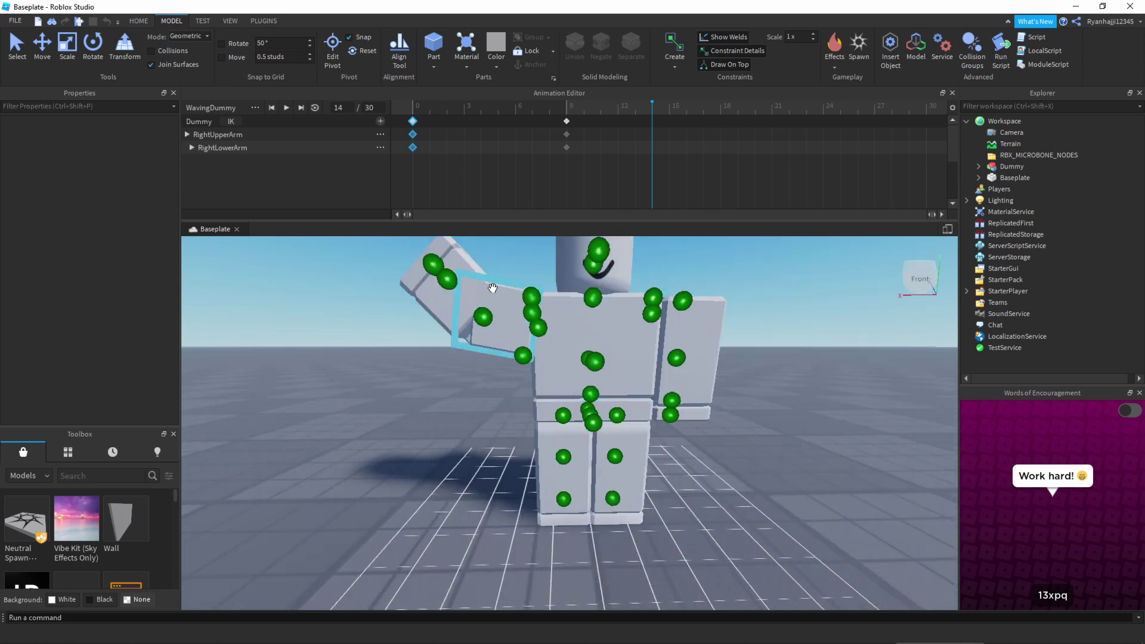
click(488, 283)
click(462, 265)
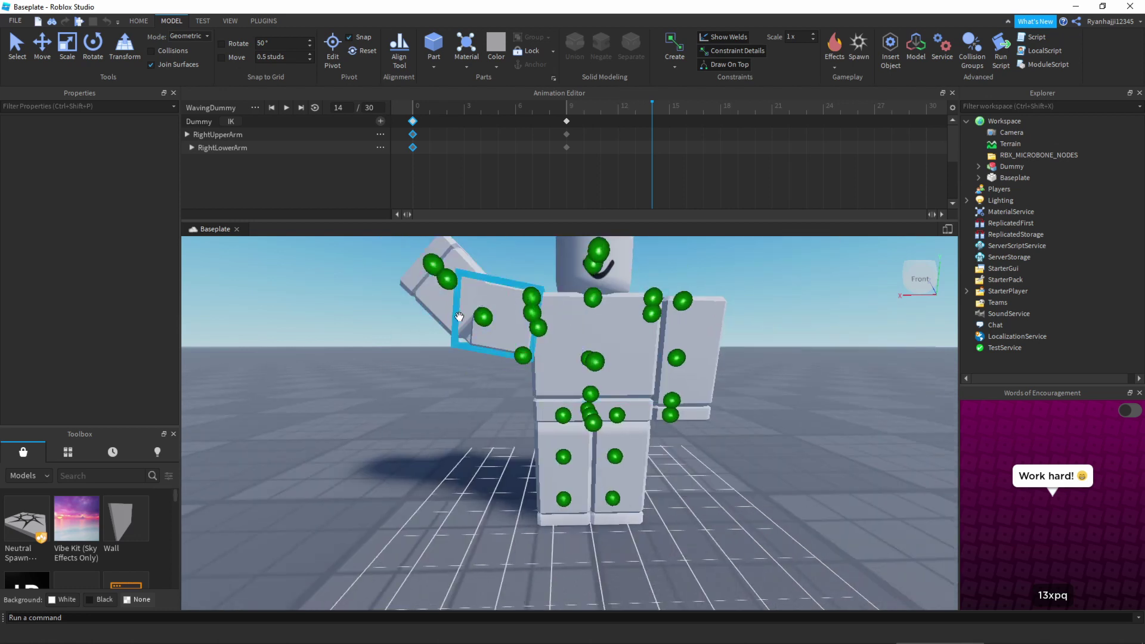
click(460, 316)
drag(474, 248, 422, 256)
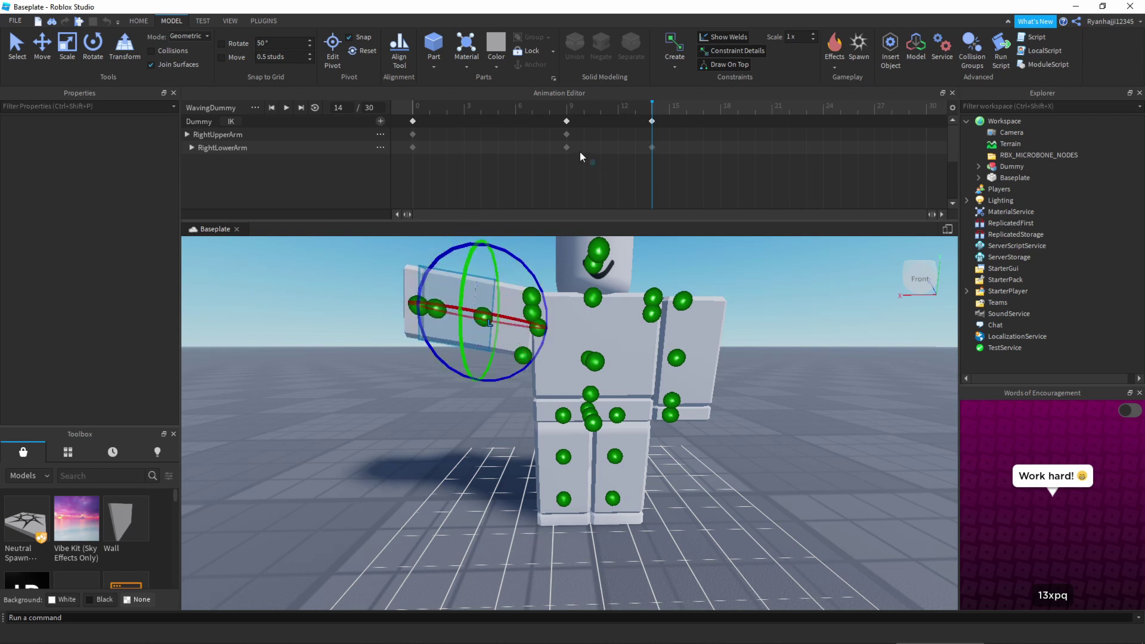
drag(596, 165, 541, 111)
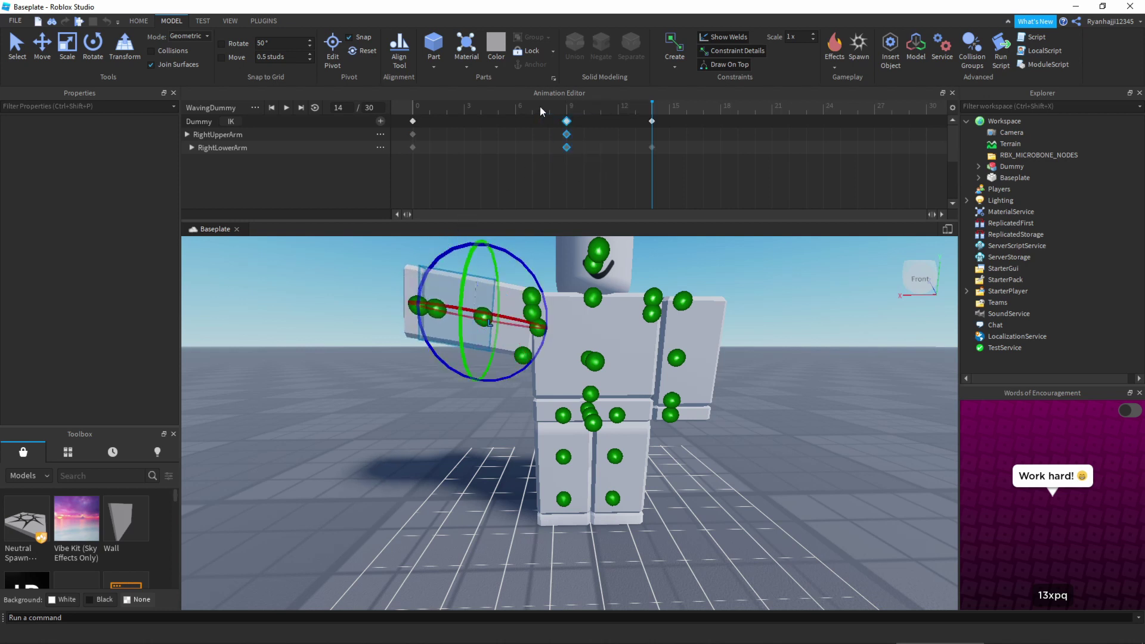
right_click(567, 122)
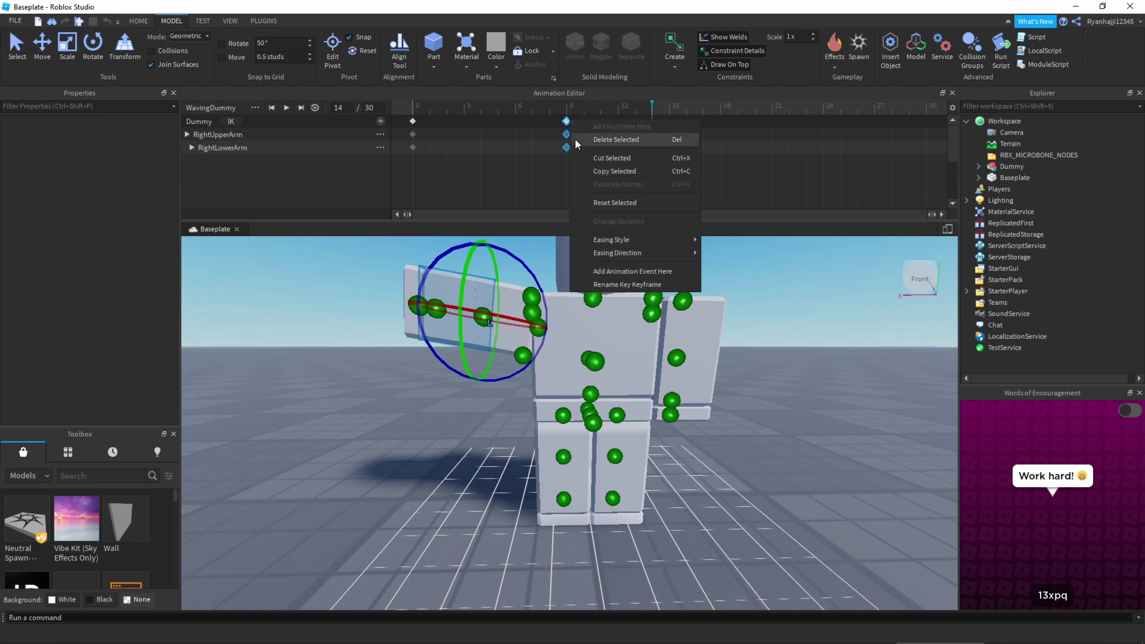
click(666, 169)
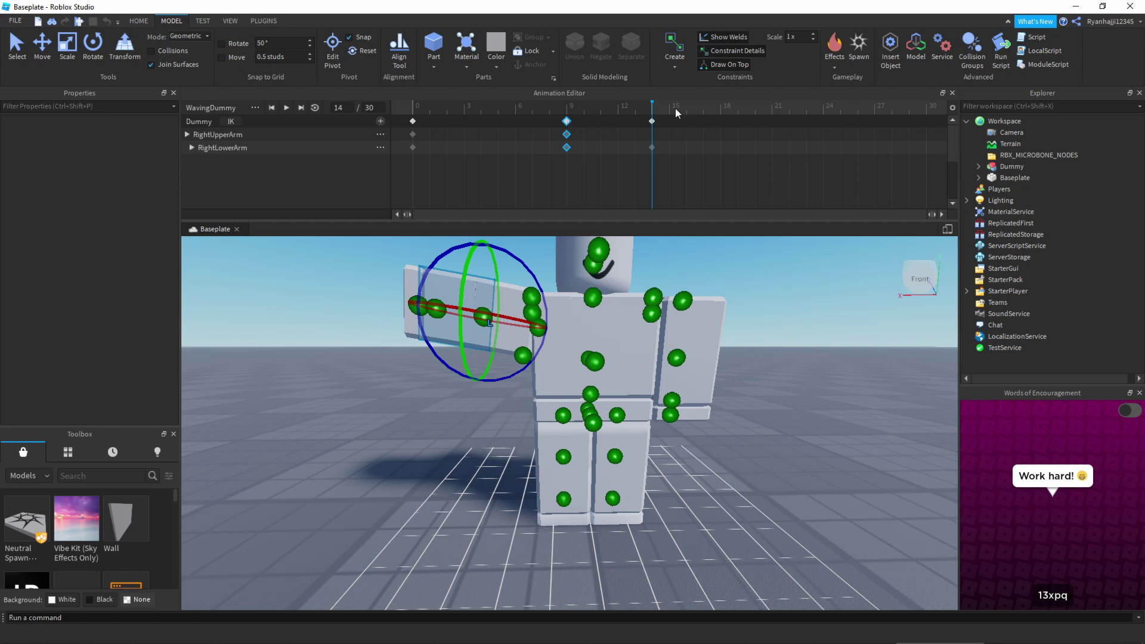
drag(675, 109, 768, 108)
key(ctrl+v)
click(515, 112)
key(space)
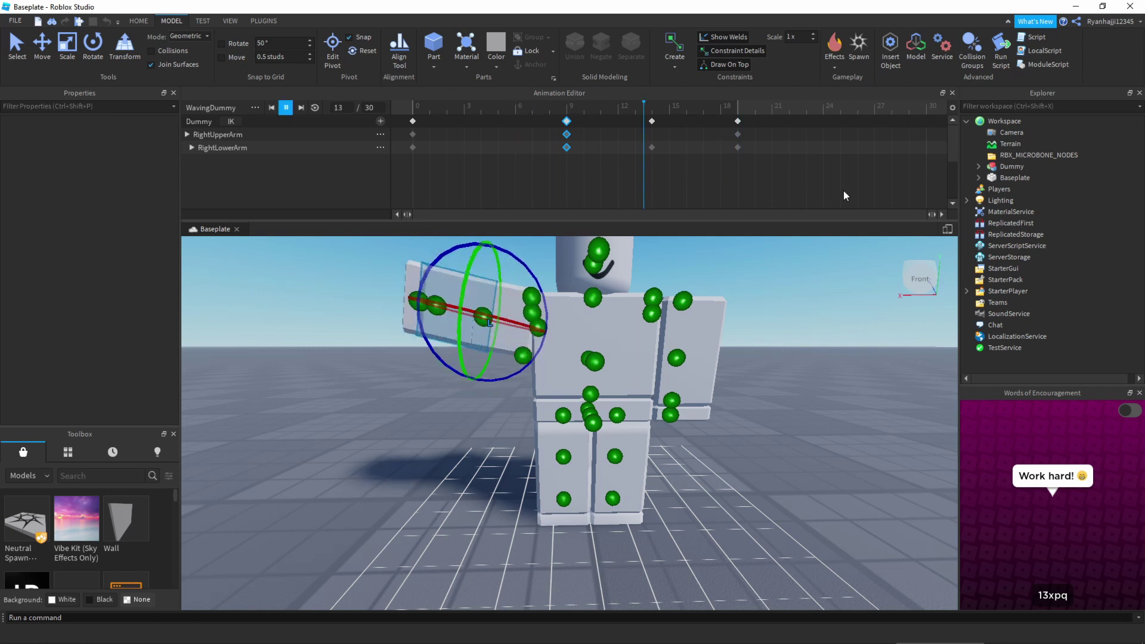
click(738, 121)
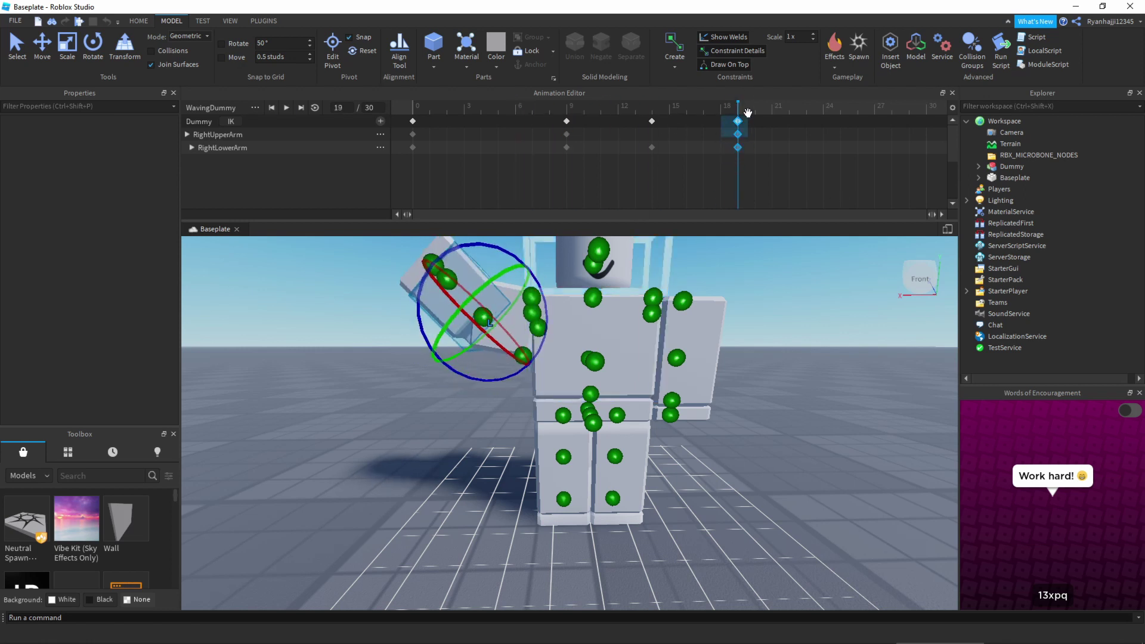
drag(737, 123, 687, 111)
drag(727, 179, 736, 120)
click(738, 121)
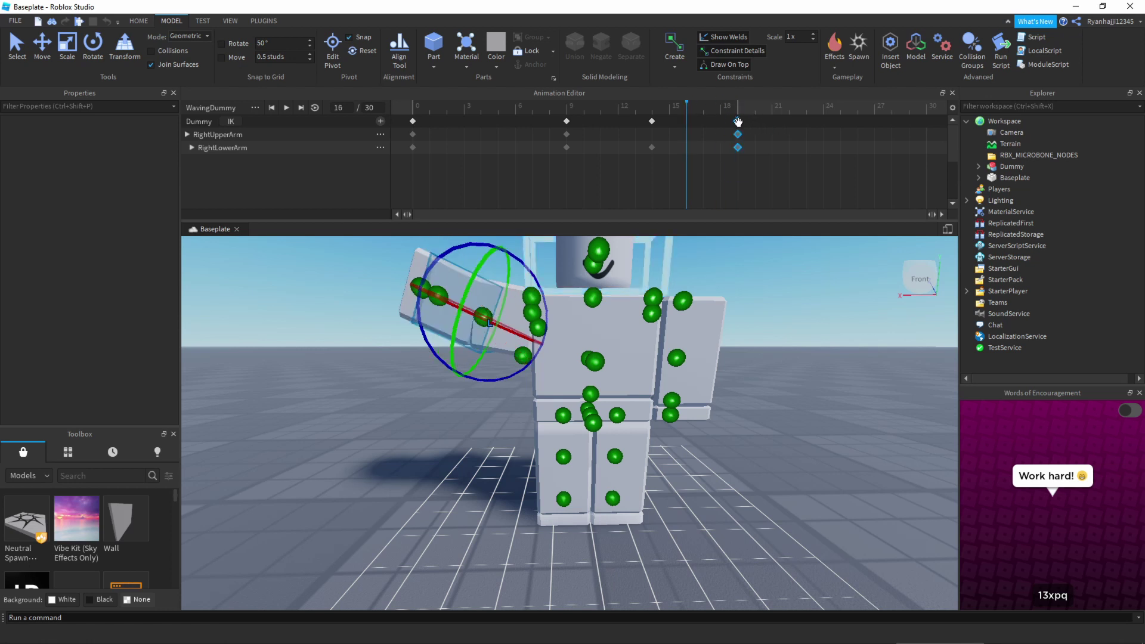
click(738, 122)
drag(754, 125, 826, 122)
click(652, 110)
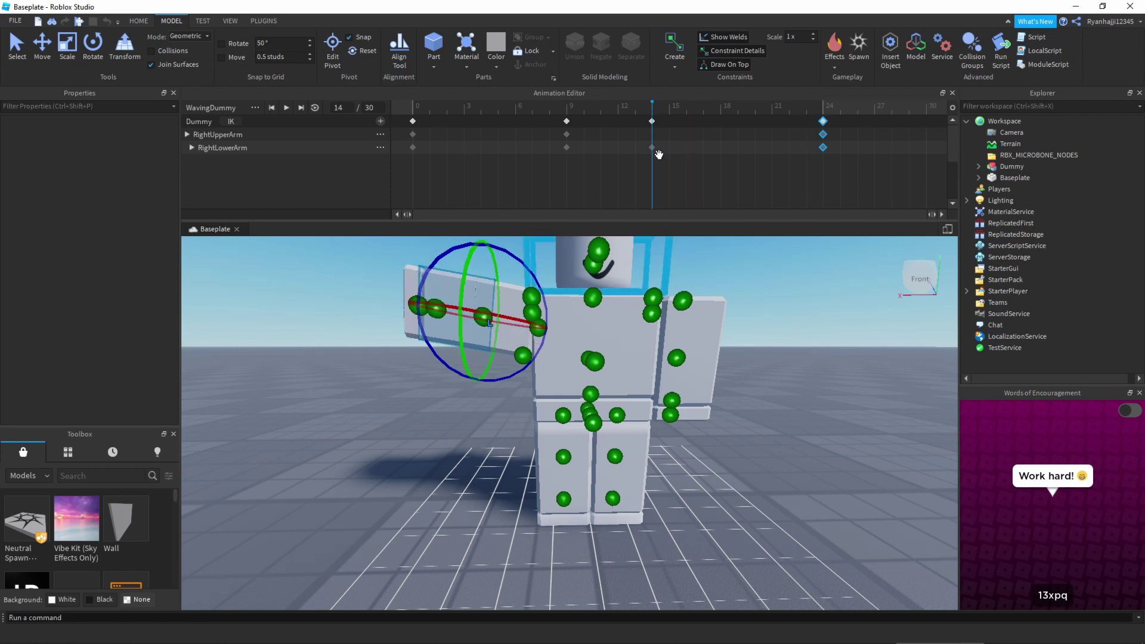
drag(665, 166, 623, 110)
key(Delete)
drag(838, 170, 796, 114)
key(Delete)
click(570, 106)
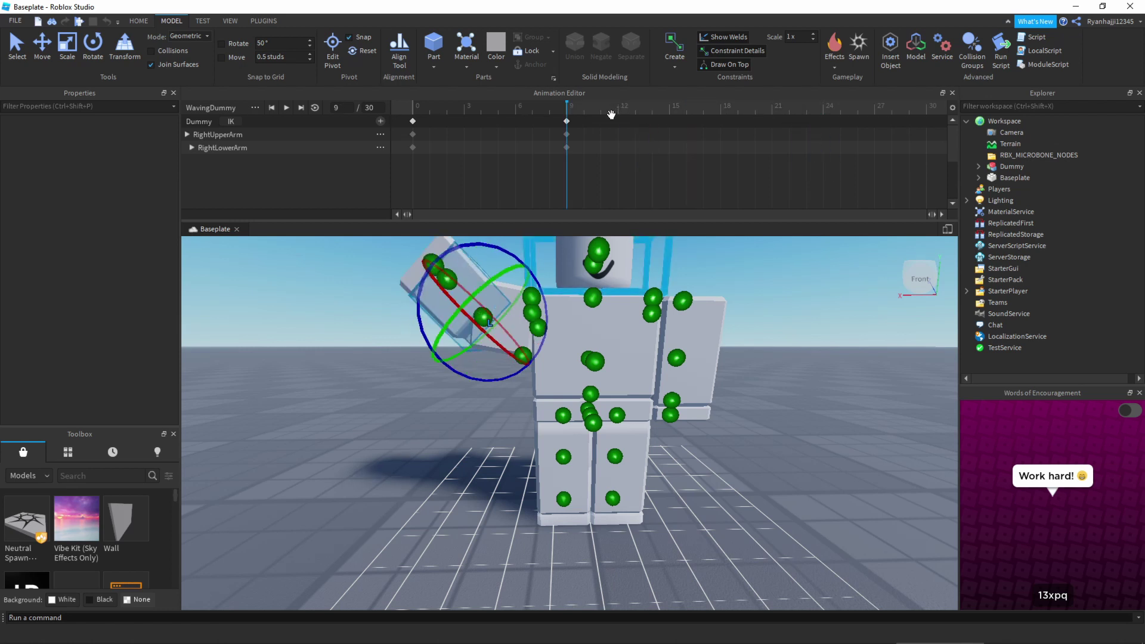
Rotate the right arm downward to key a lowered pose at frame 15.
drag(574, 96, 670, 106)
mouse_move(454, 250)
mouse_down()
mouse_move(447, 239)
mouse_move(440, 251)
mouse_up()
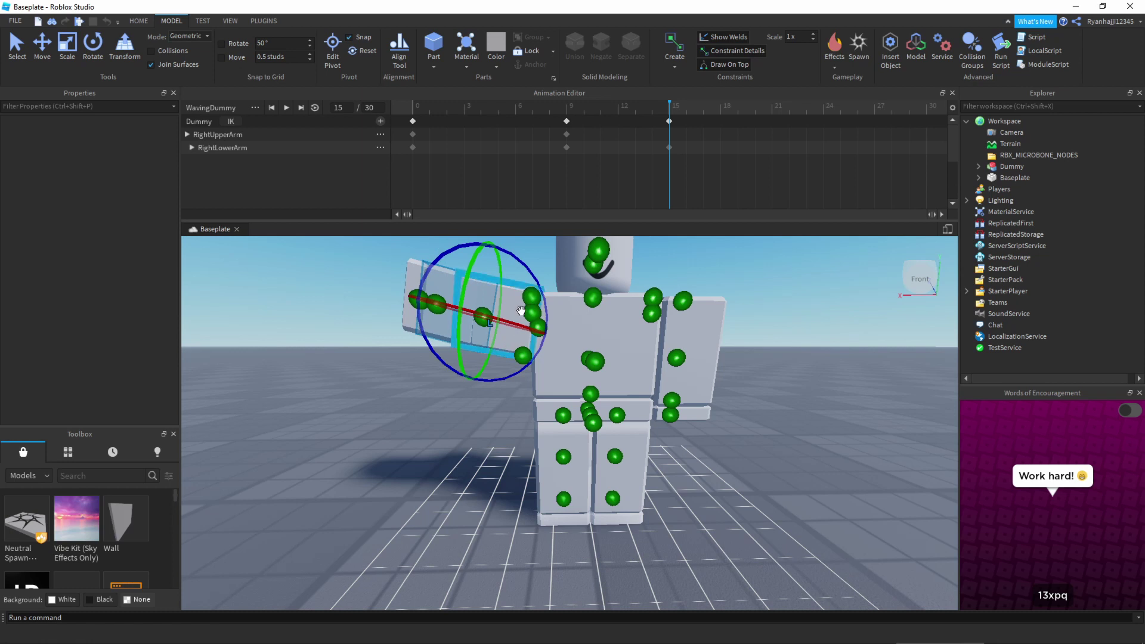
click(510, 299)
drag(506, 281, 463, 298)
click(42, 45)
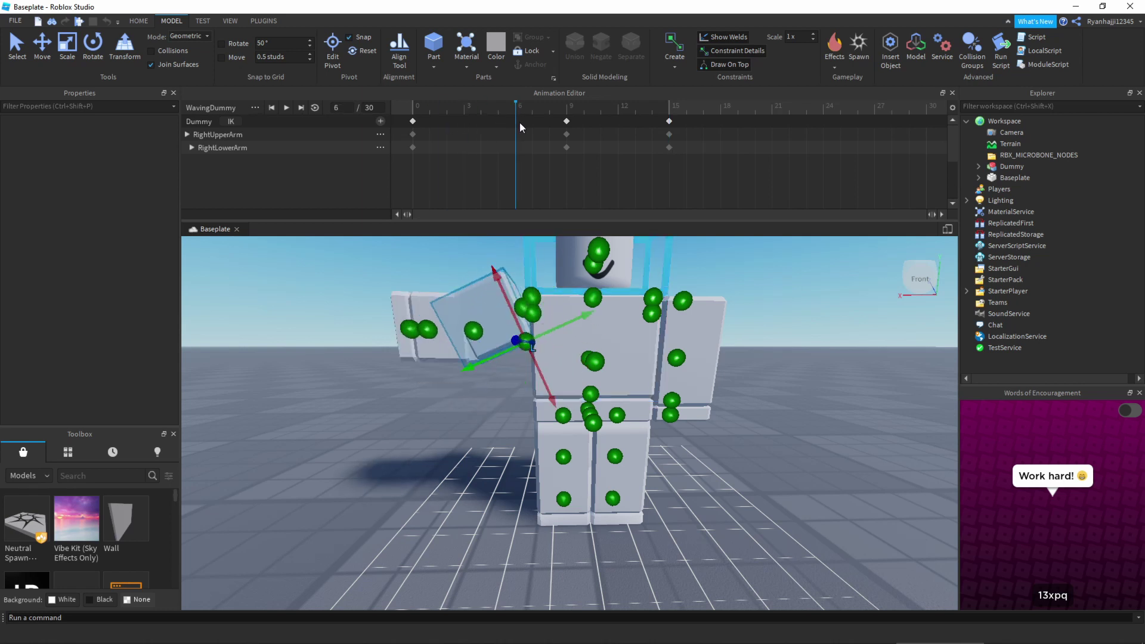
Paste the frame-9 raised-arm keyframes at frame 21.
drag(520, 123, 569, 131)
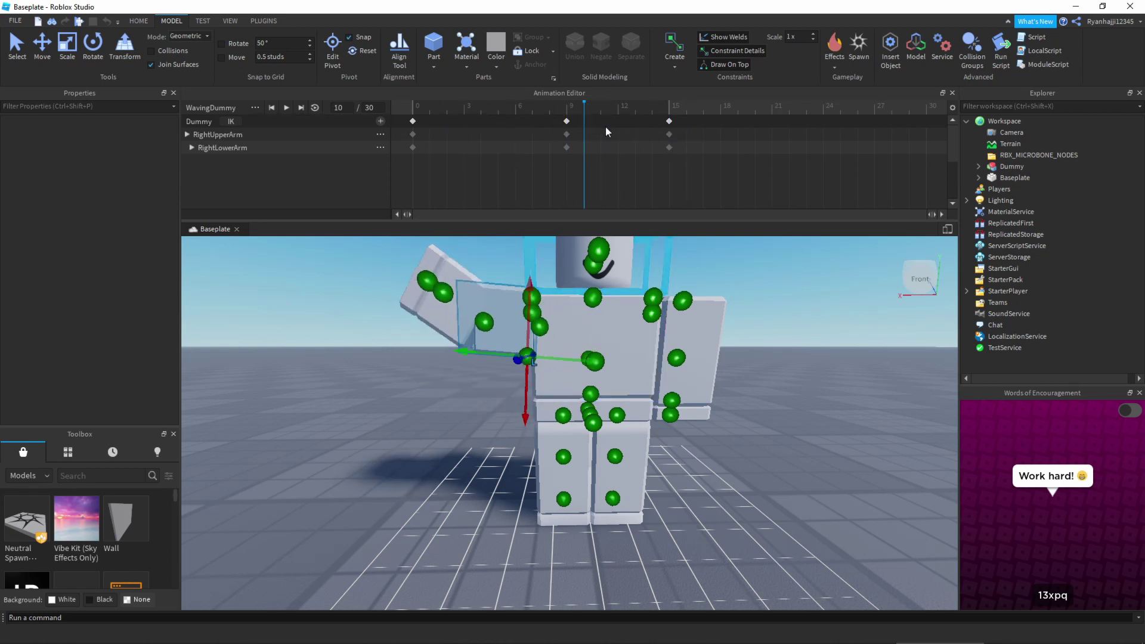
click(621, 127)
click(562, 126)
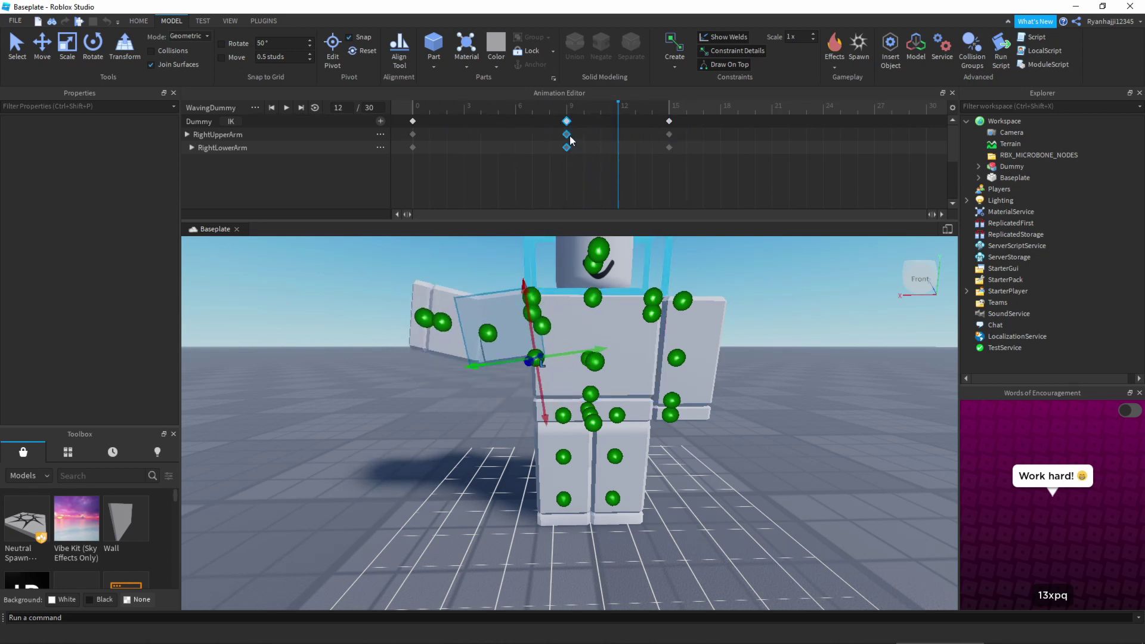
click(765, 108)
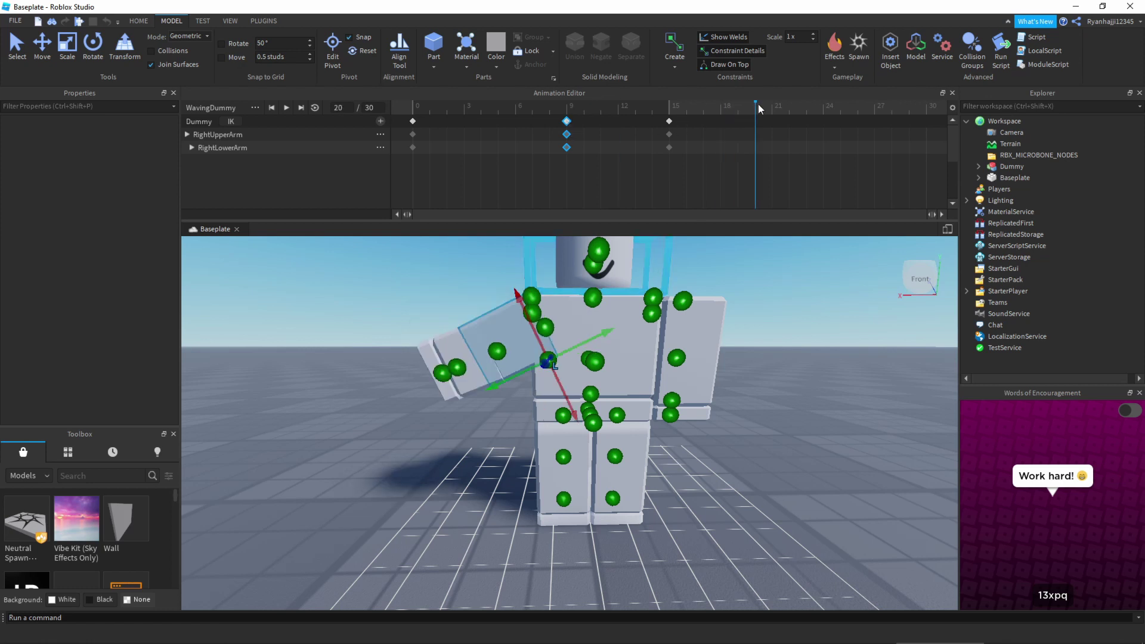
click(772, 107)
key(ctrl+v)
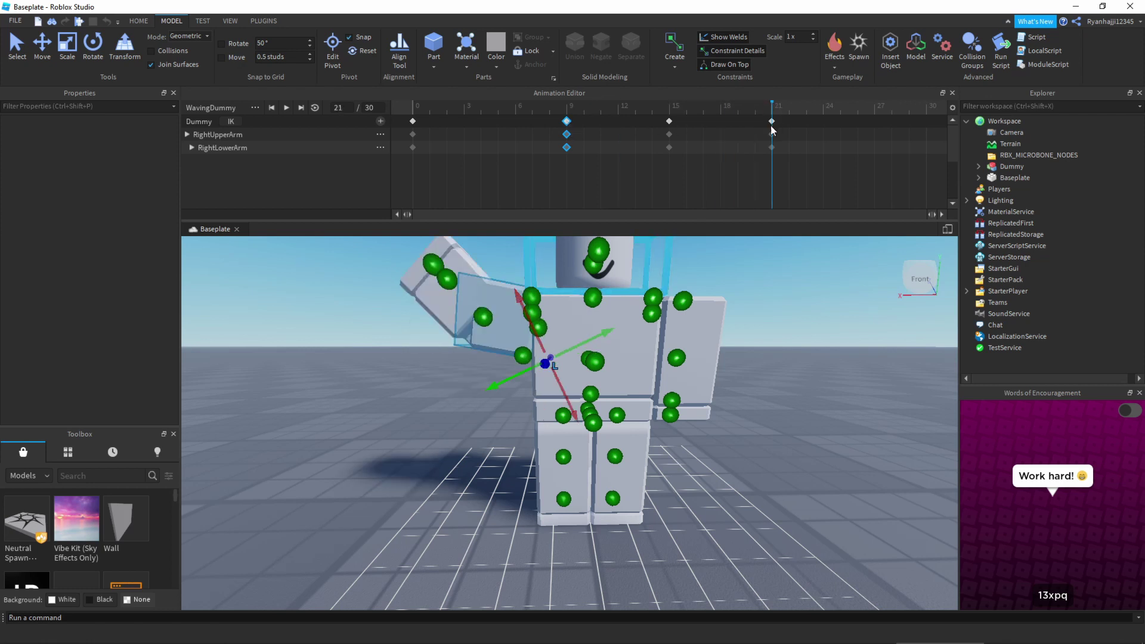
Paste the lowered-arm pose at frame 28 and play the wave from frame 0.
drag(788, 107, 858, 109)
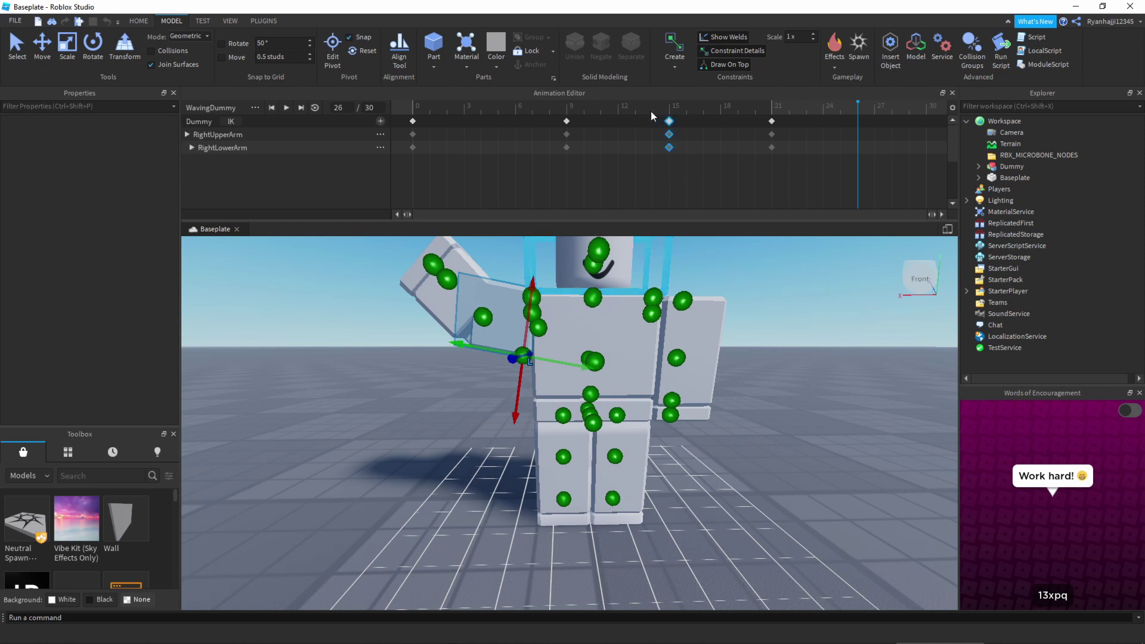
click(895, 107)
key(ctrl+v)
drag(743, 107, 411, 108)
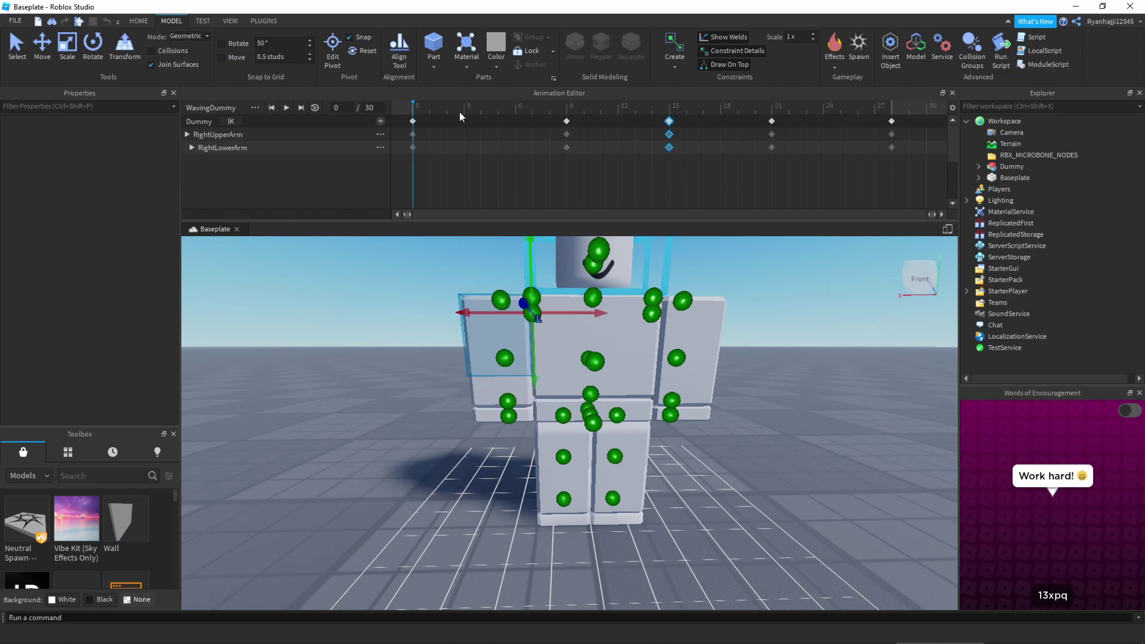
key(space)
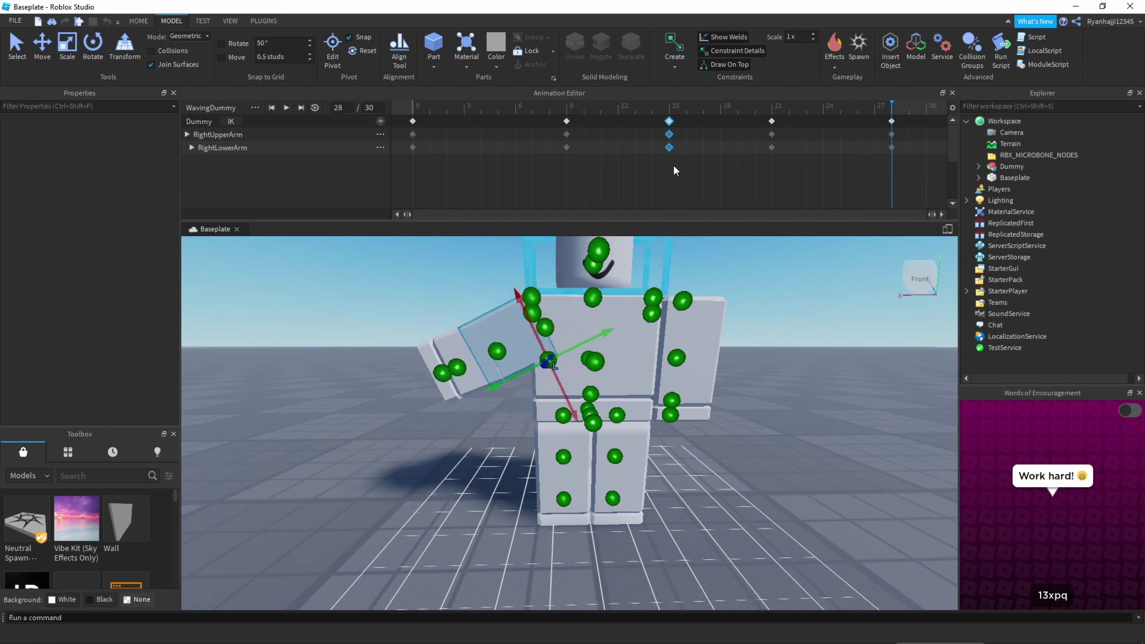
right_drag(724, 406, 724, 405)
key(s)
key(s)
key(w)
key(s)
key(a)
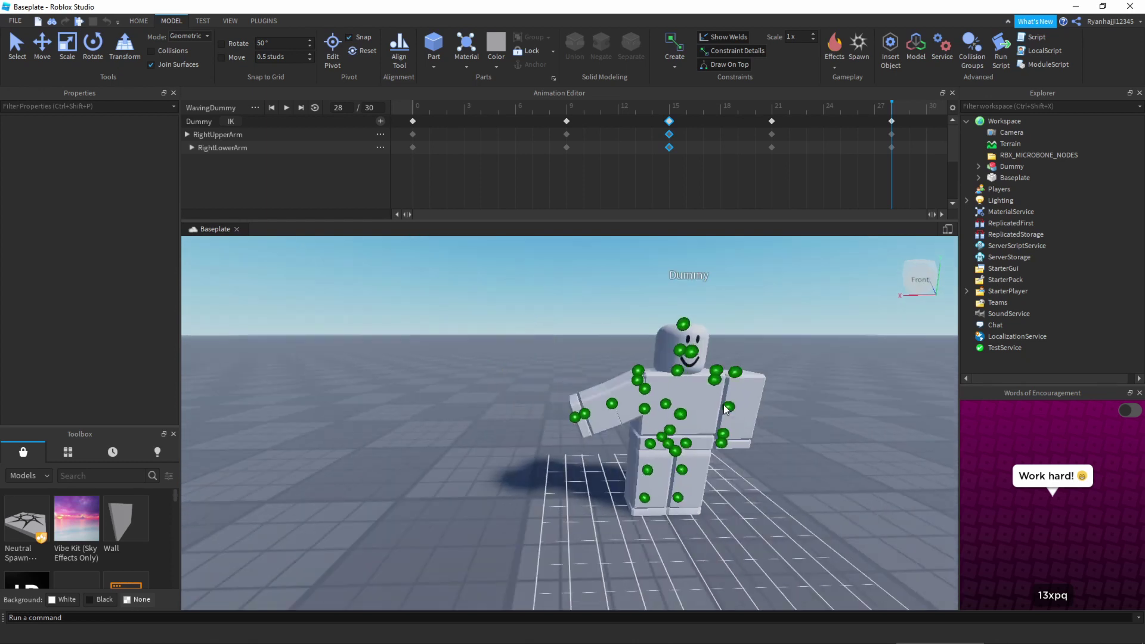
key(w)
key(d)
key(s)
key(a)
key(d)
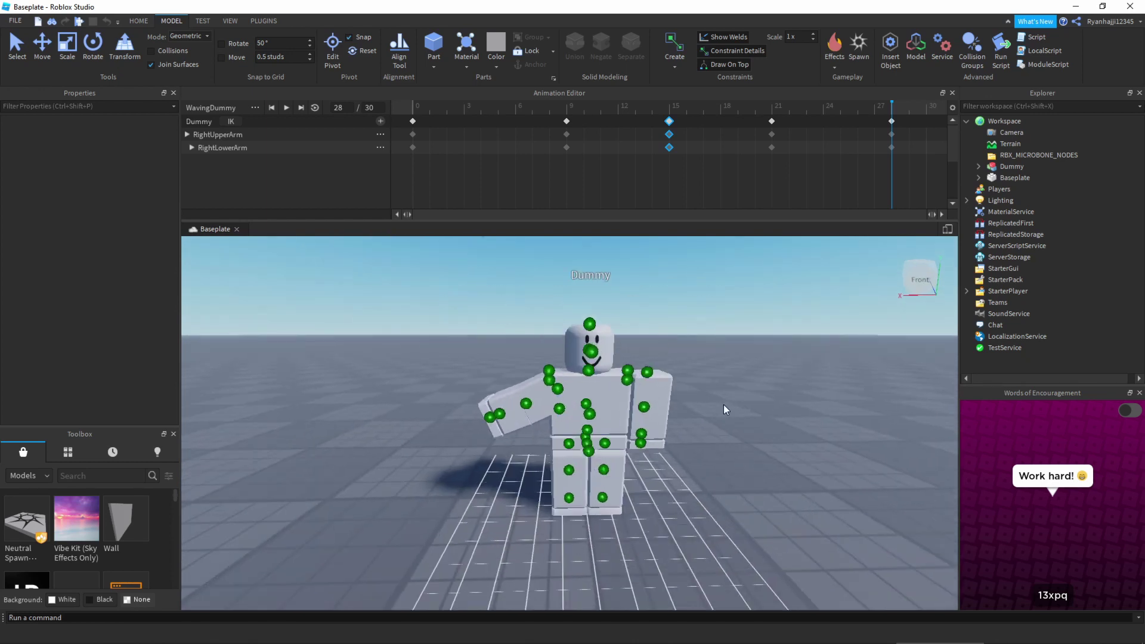
key(w)
key(s)
right_click(717, 383)
click(497, 122)
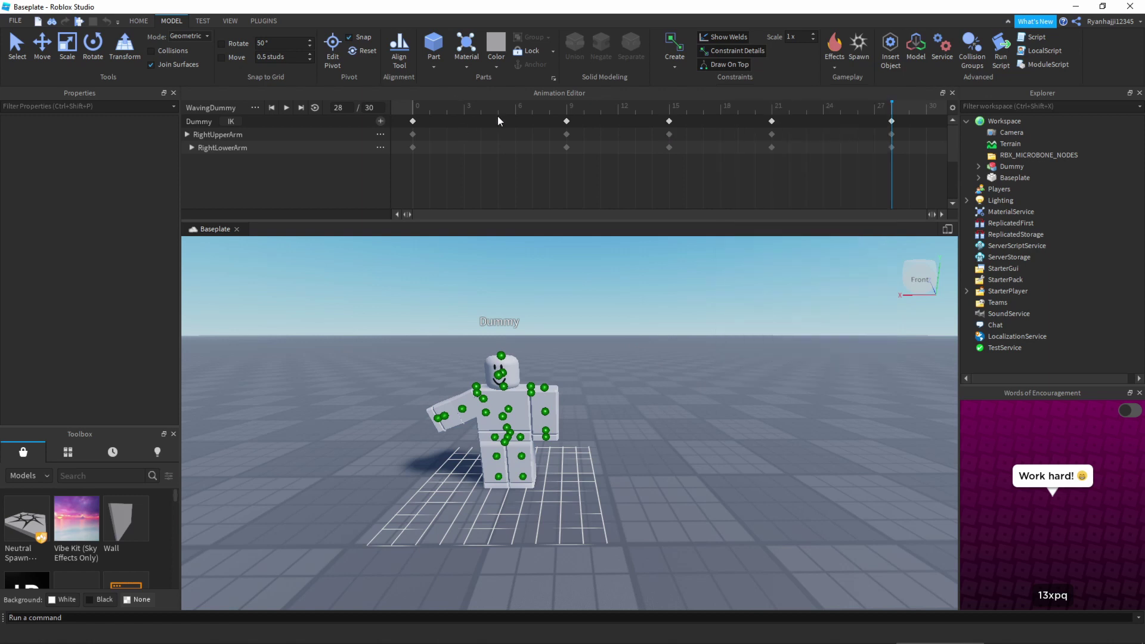
drag(492, 109, 382, 110)
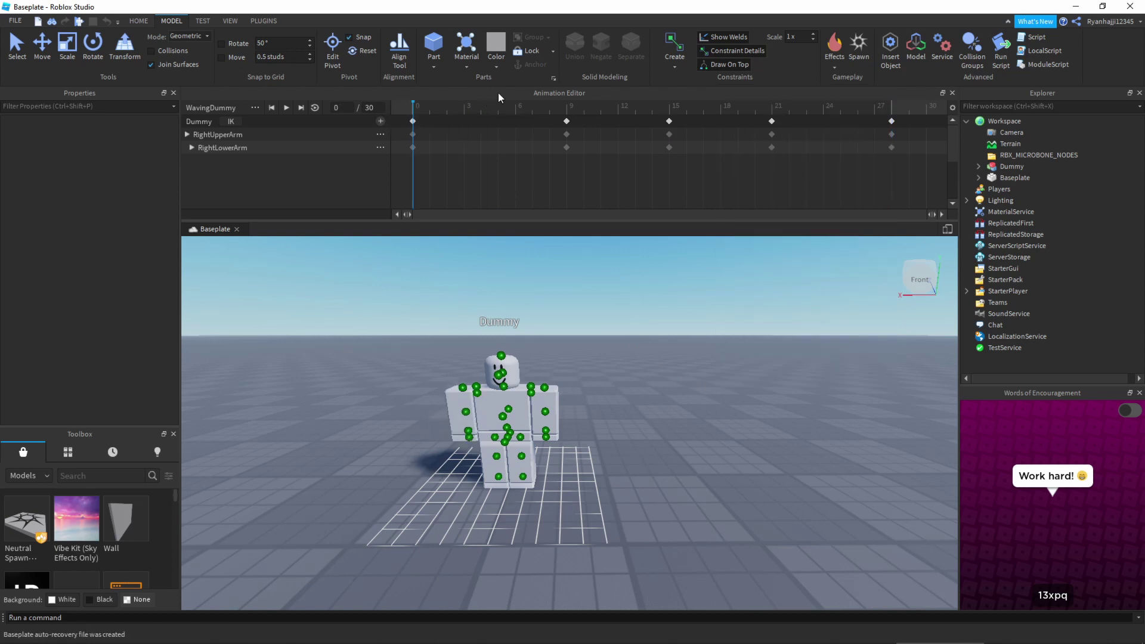
key(space)
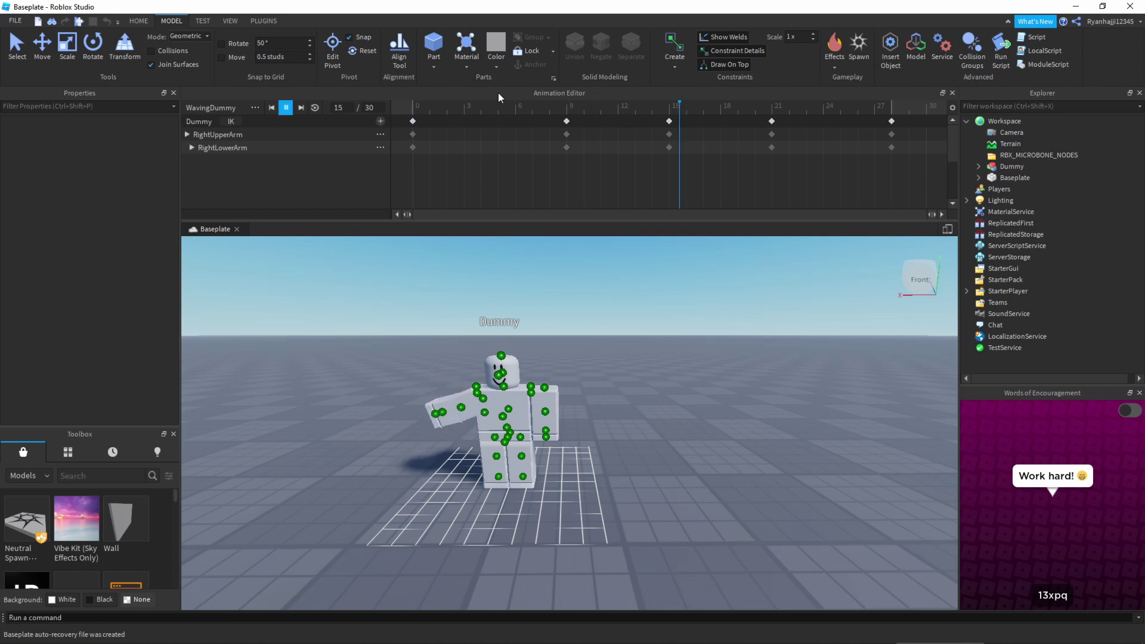
key(space)
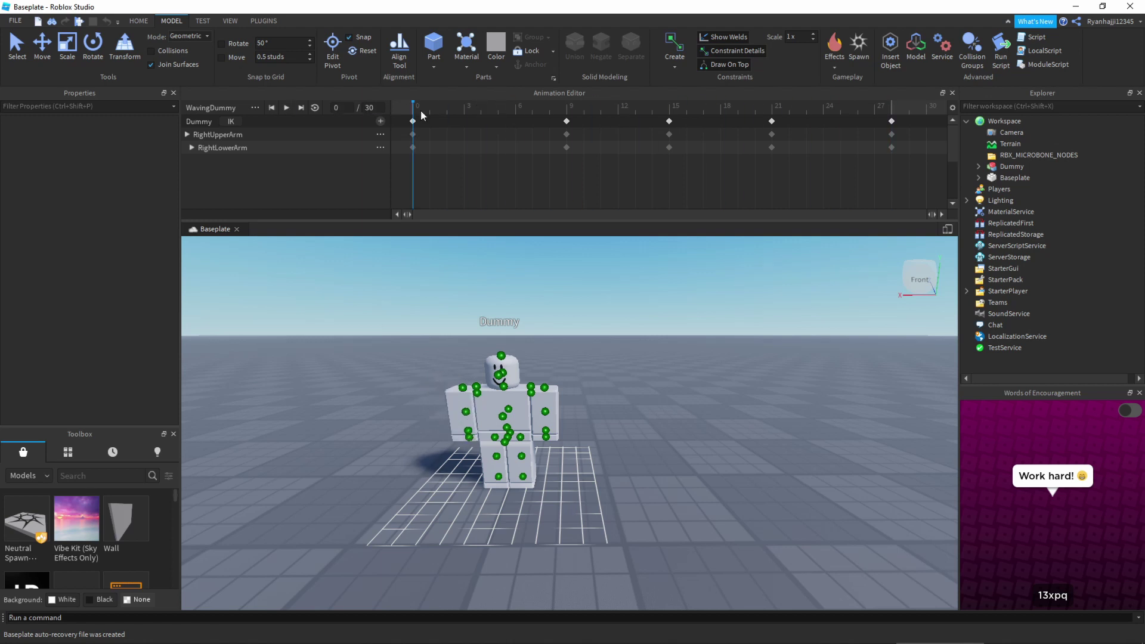
Delete the three keyframes at frame 28.
right_click(743, 181)
click(904, 139)
drag(895, 153, 884, 125)
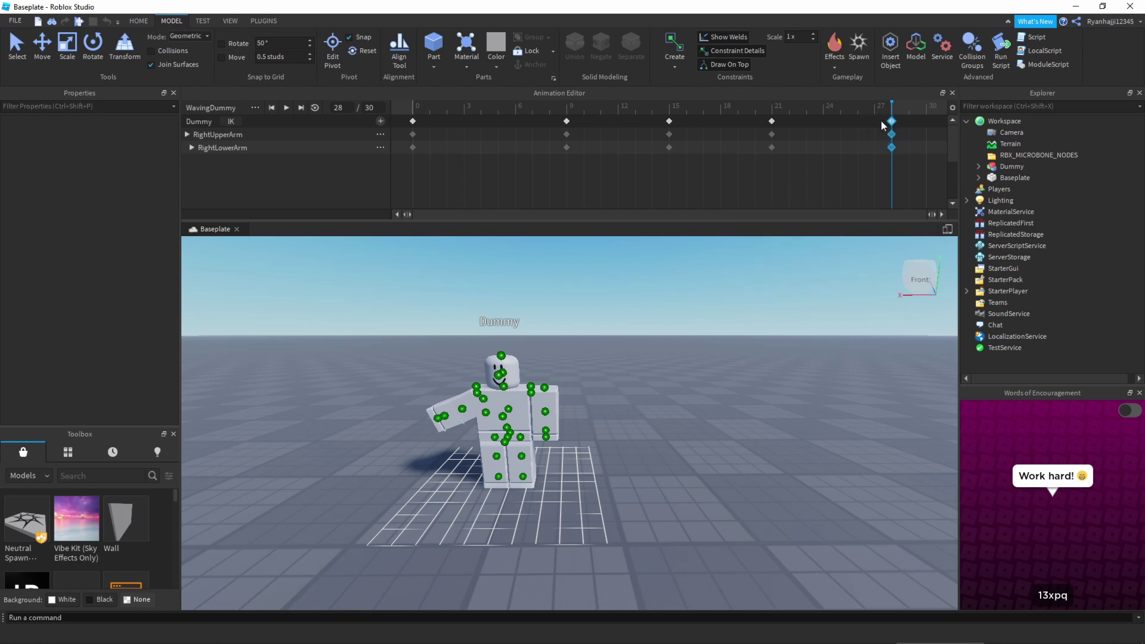
key(Delete)
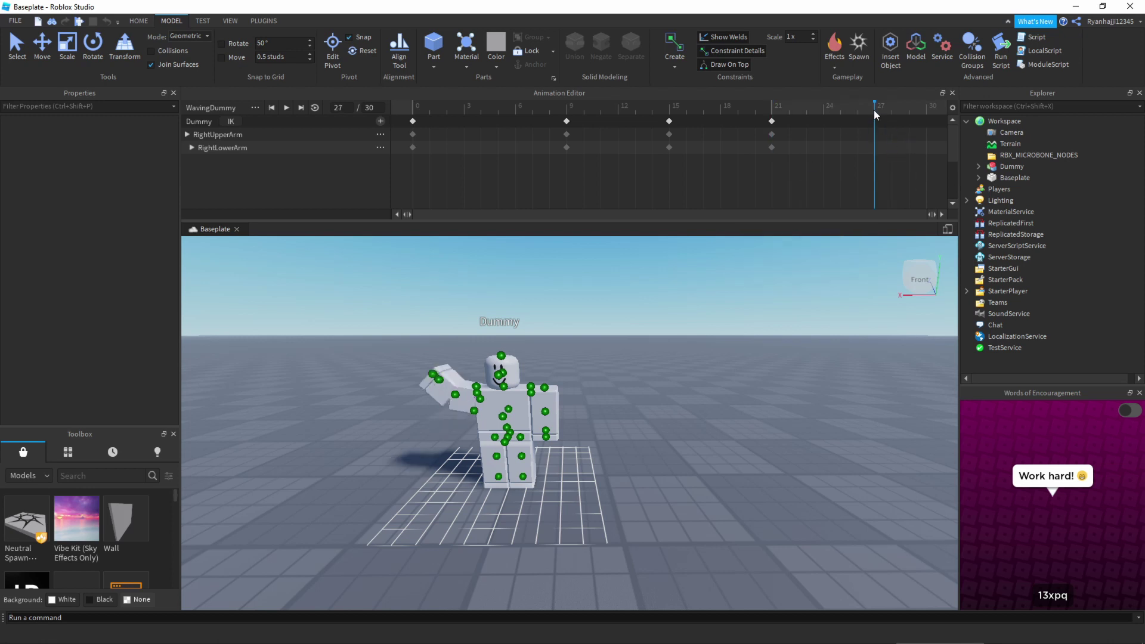
At frame 27, rotate the right upper arm down toward the Dummy's side.
scroll(503, 376, up, 5)
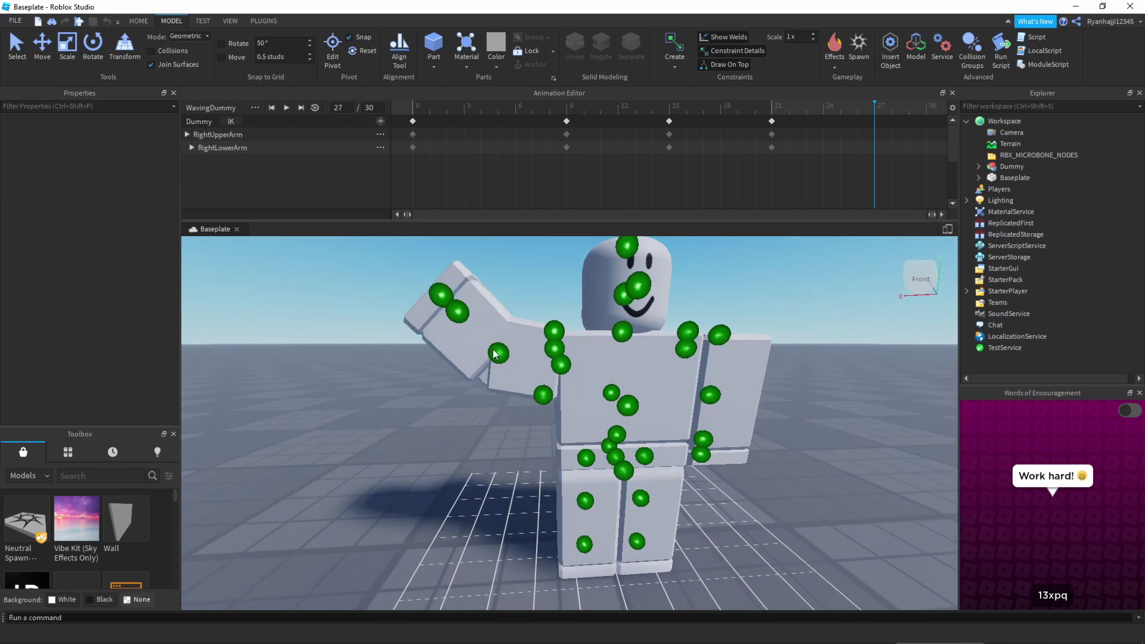
click(461, 320)
click(460, 320)
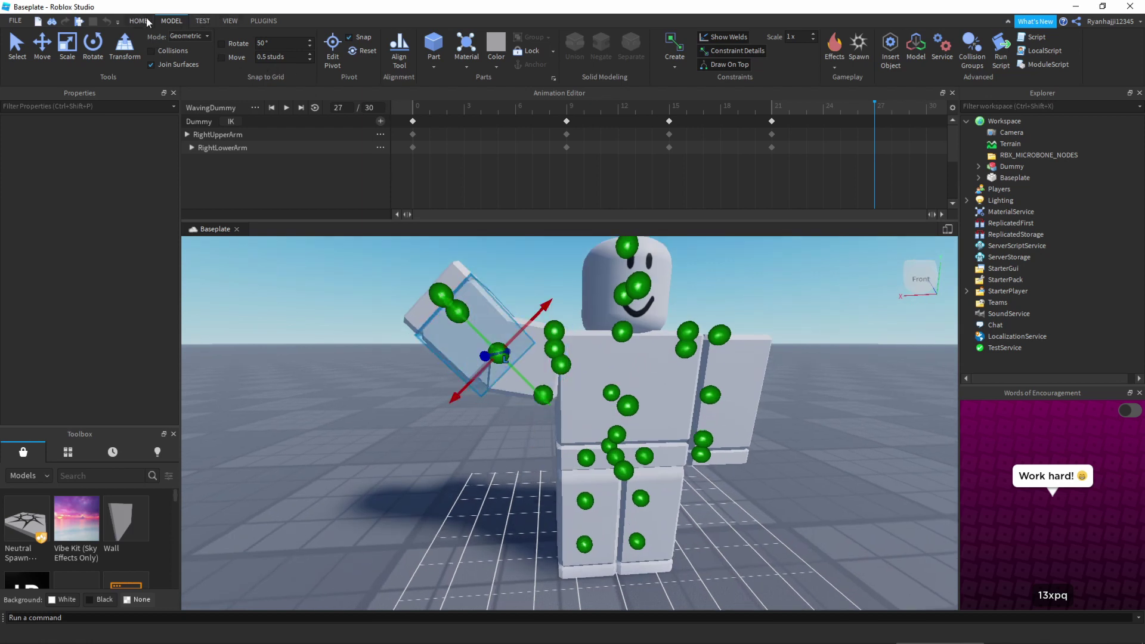
click(92, 48)
drag(512, 290, 468, 284)
drag(511, 317, 532, 319)
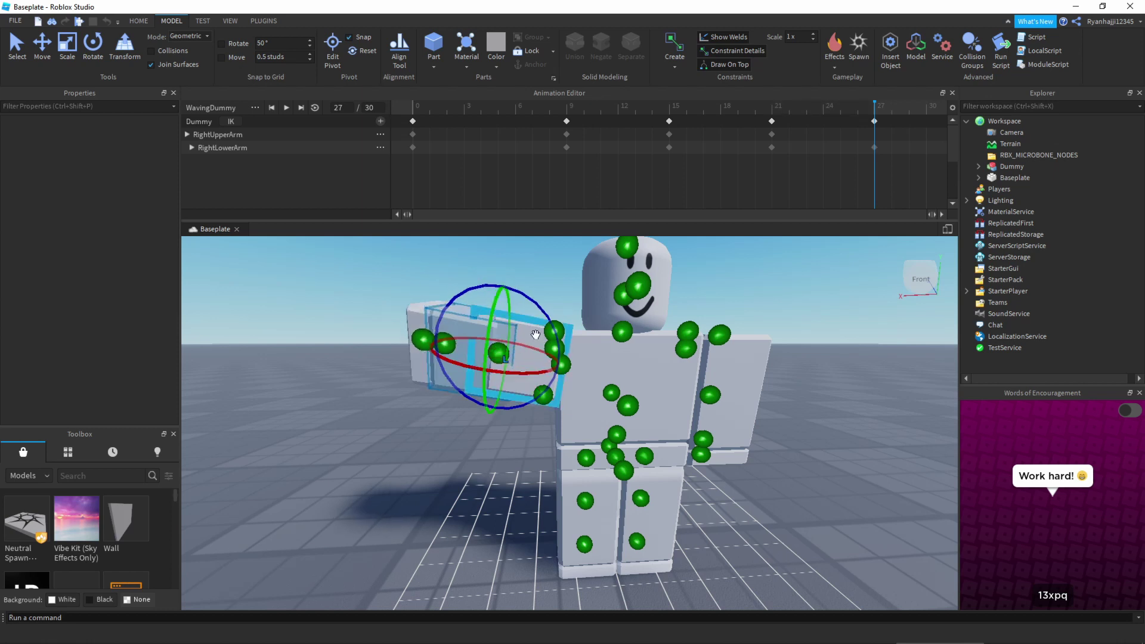
click(535, 337)
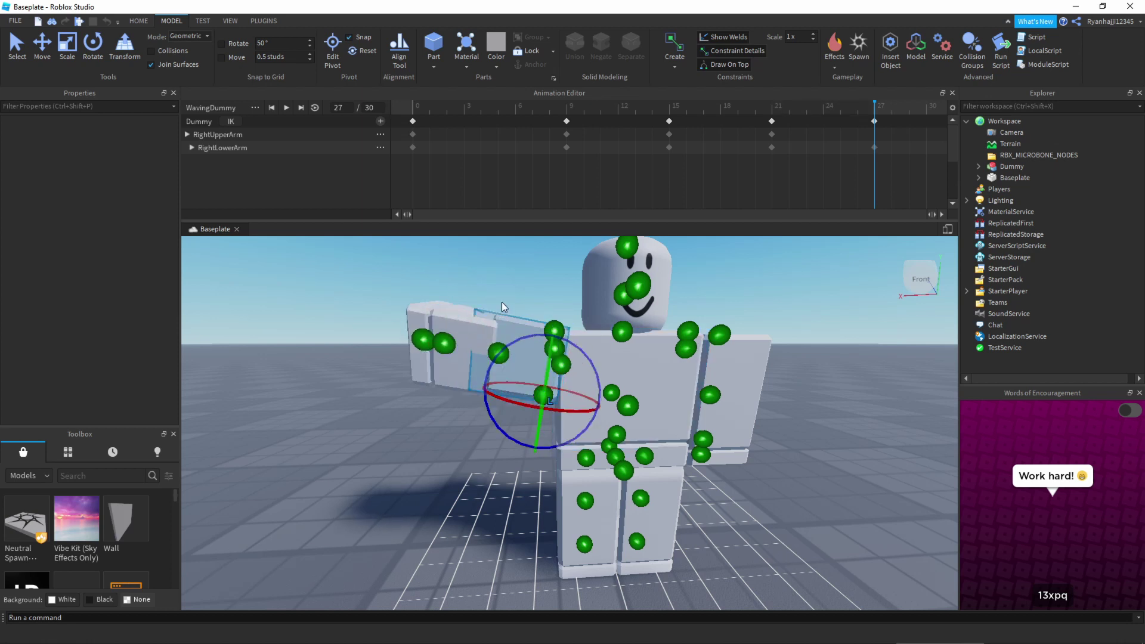
key(ctrl+z)
drag(501, 357, 436, 429)
Move the lowered arm in against the torso and play the updated animation.
key(ctrl+2)
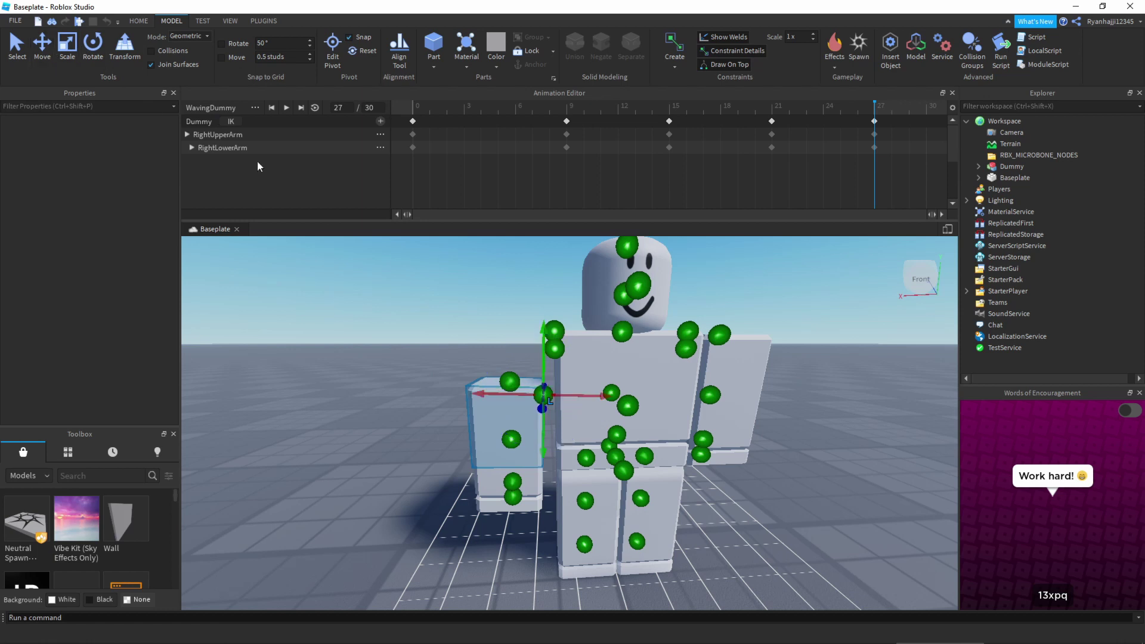
drag(546, 360, 545, 303)
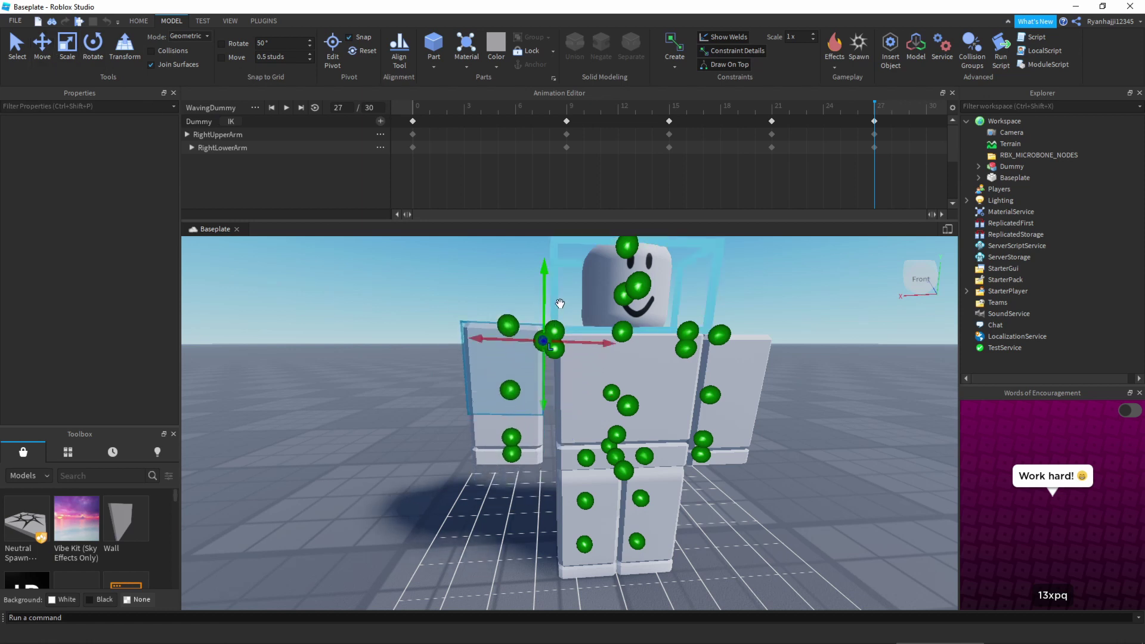
drag(520, 358, 593, 348)
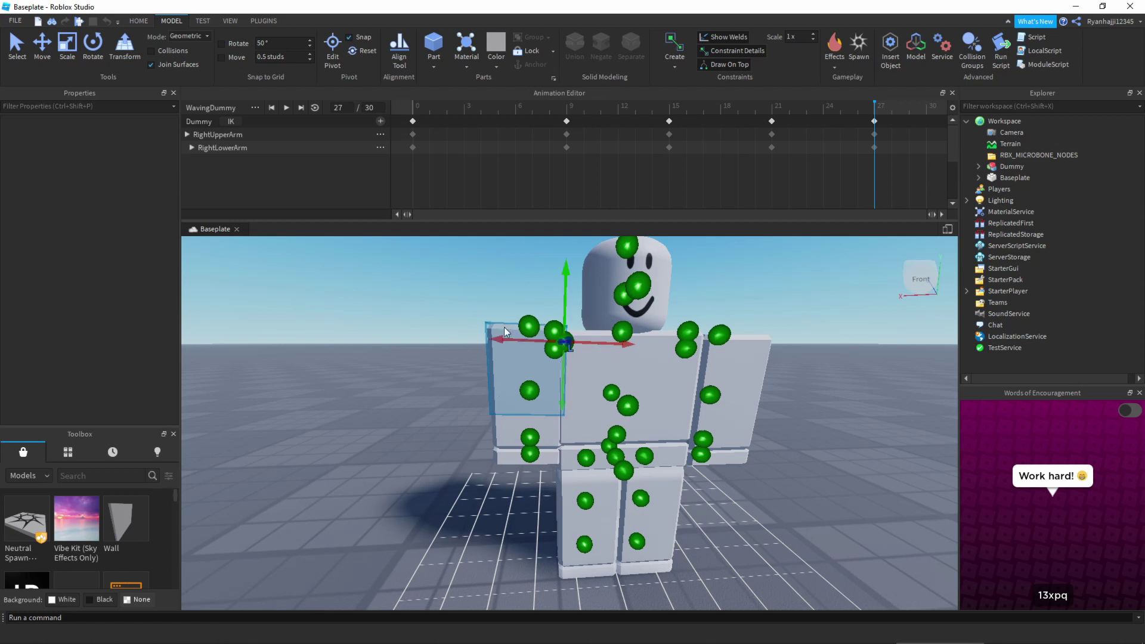
click(521, 277)
key(s)
key(d)
key(space)
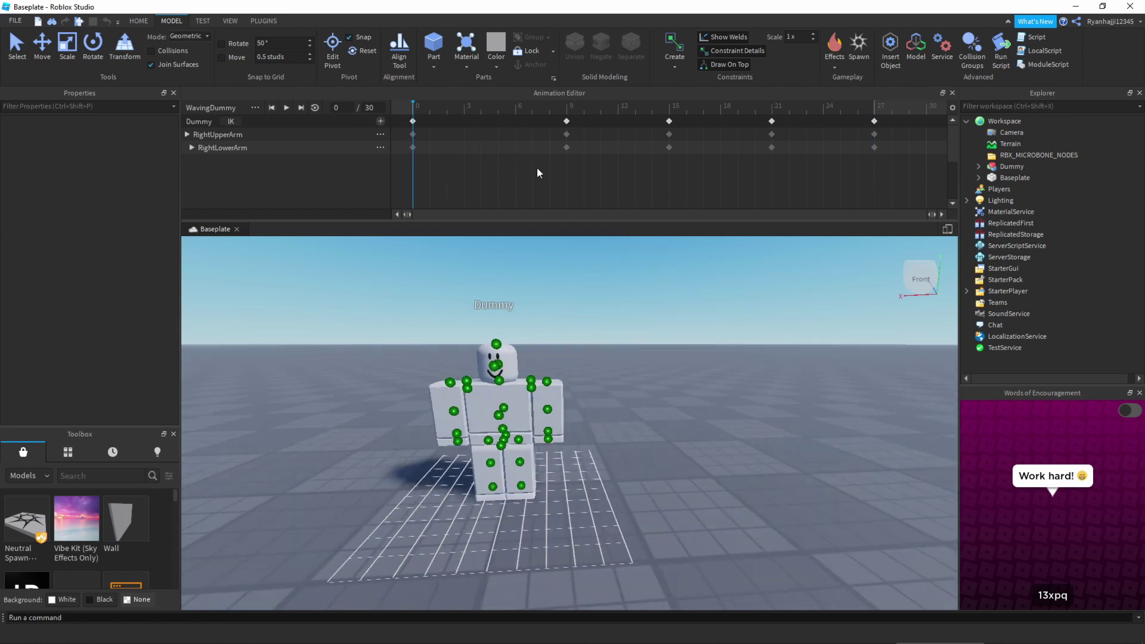
key(space)
key(space)
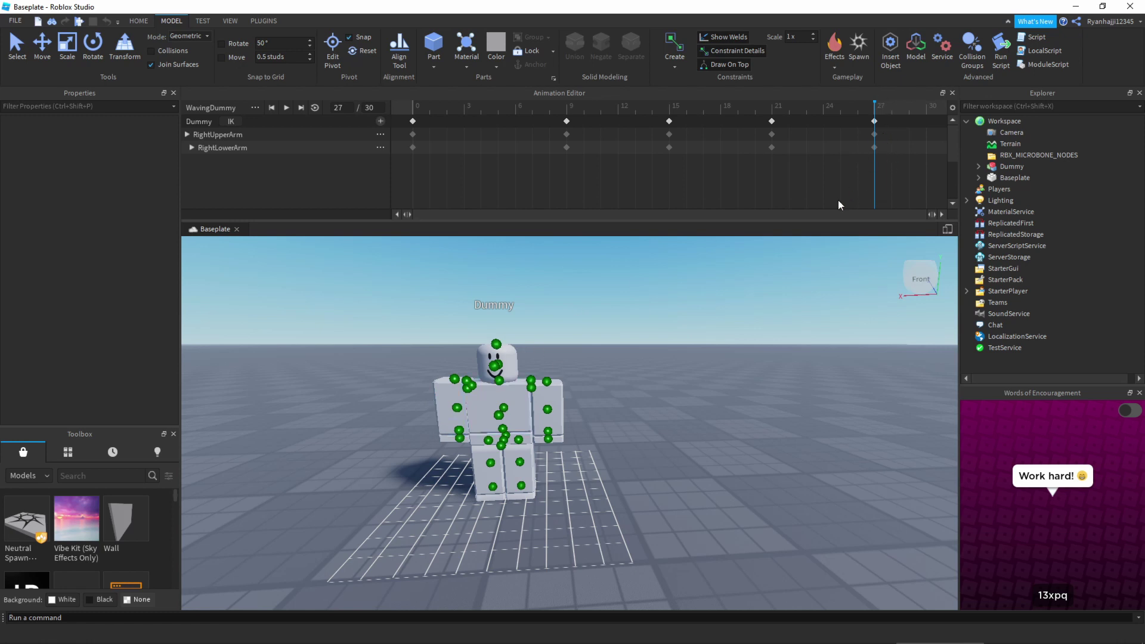
key(space)
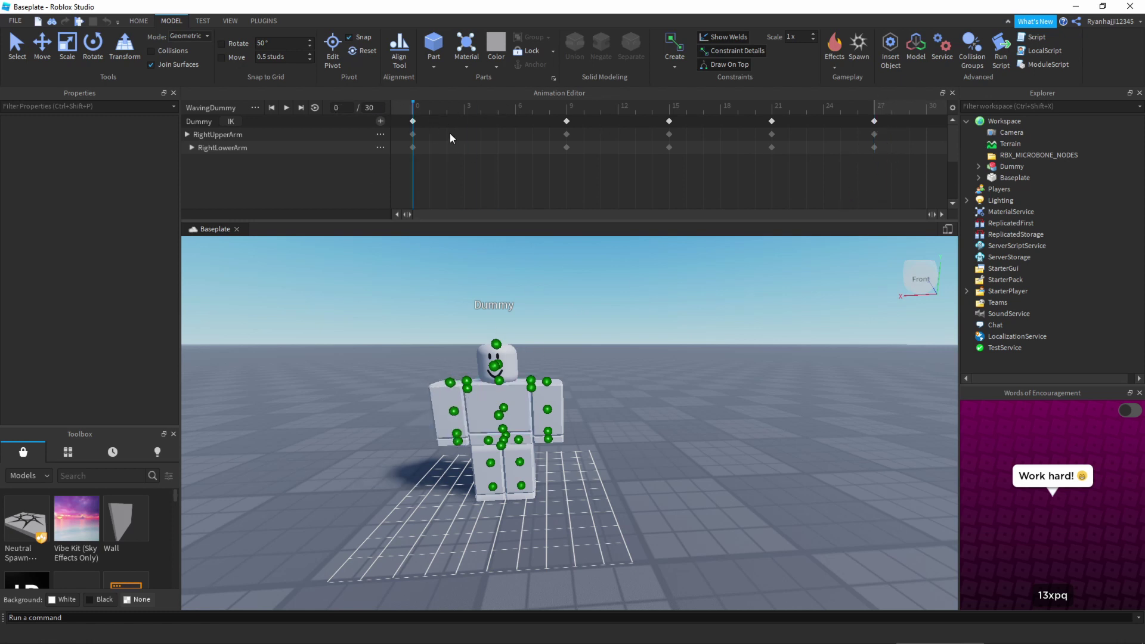
click(315, 109)
key(space)
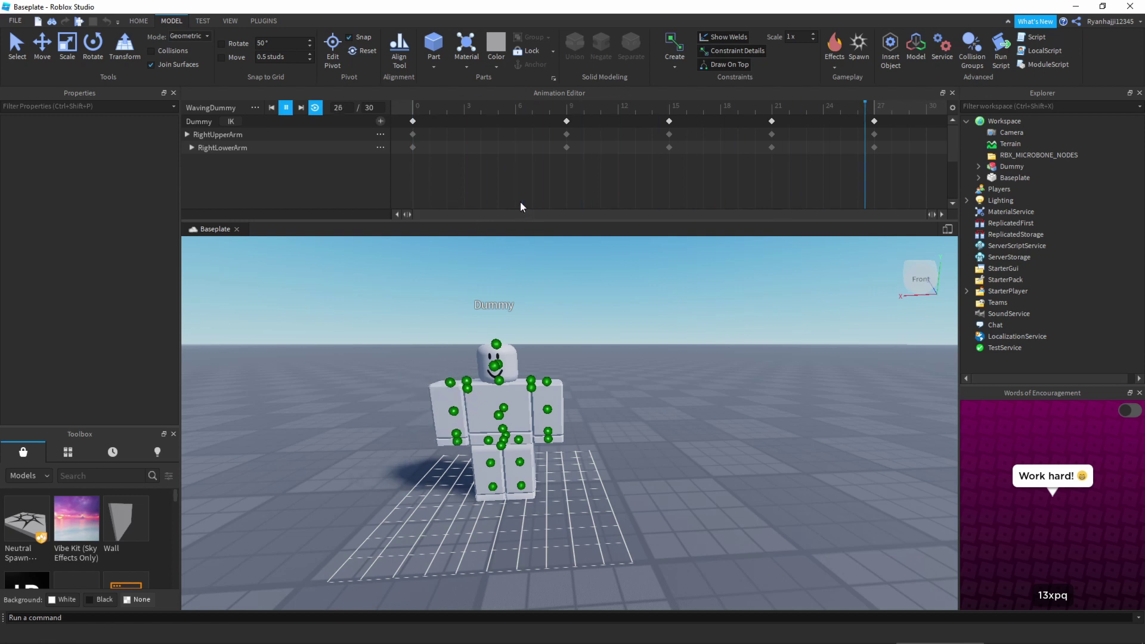
click(315, 108)
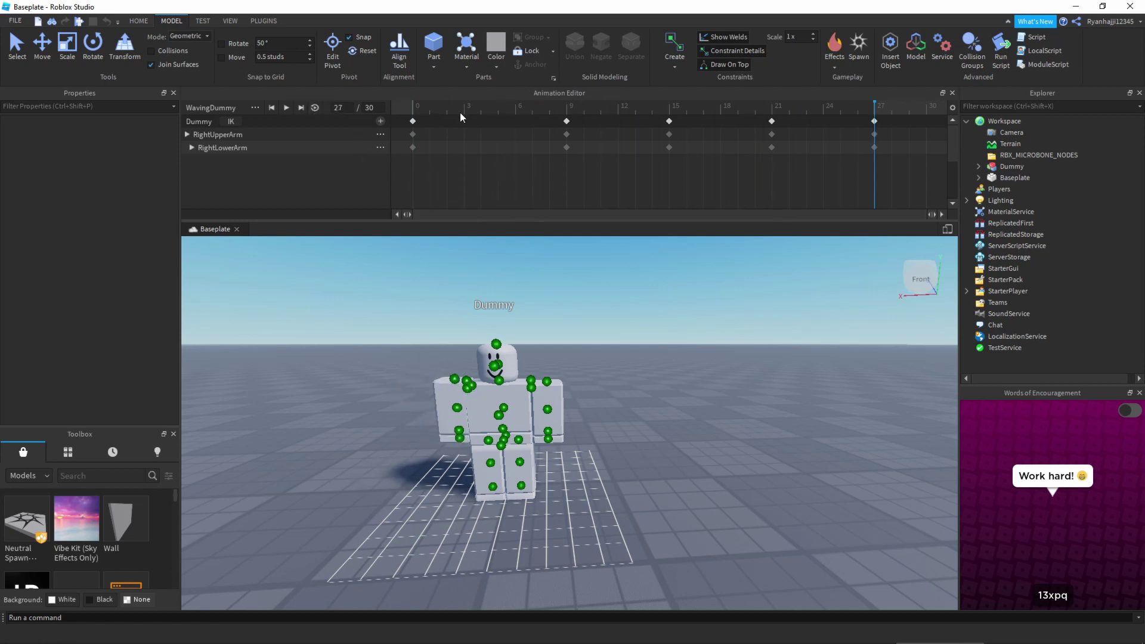
drag(455, 111, 348, 104)
click(400, 132)
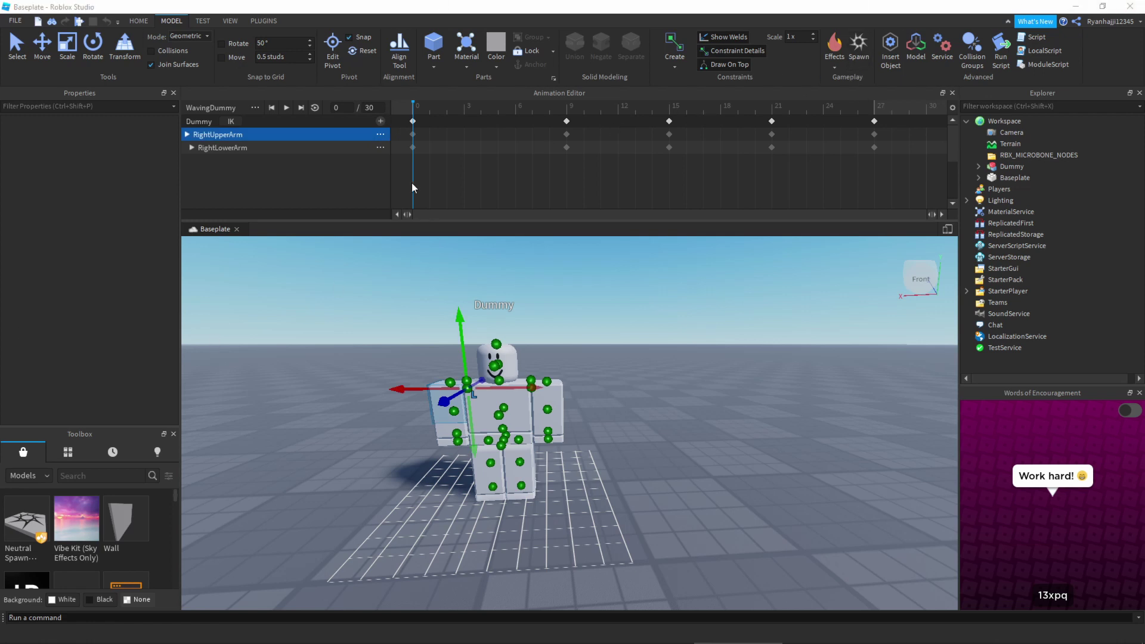
Play the wave, then give all the arm keyframes Cubic easing style.
click(420, 102)
key(space)
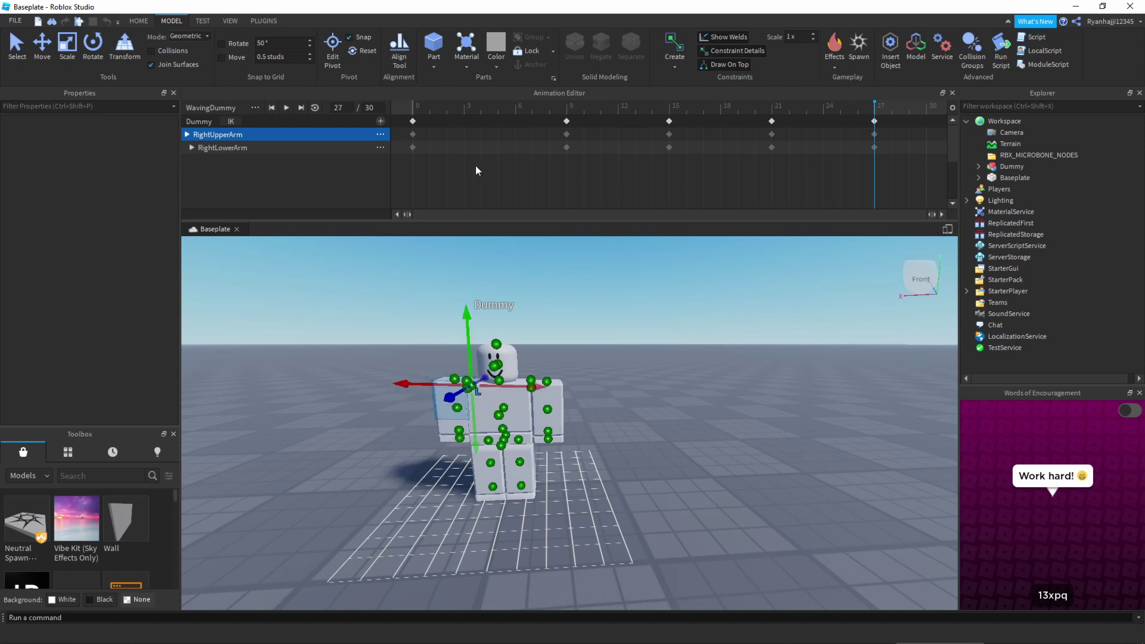
drag(770, 153, 409, 127)
right_click(410, 127)
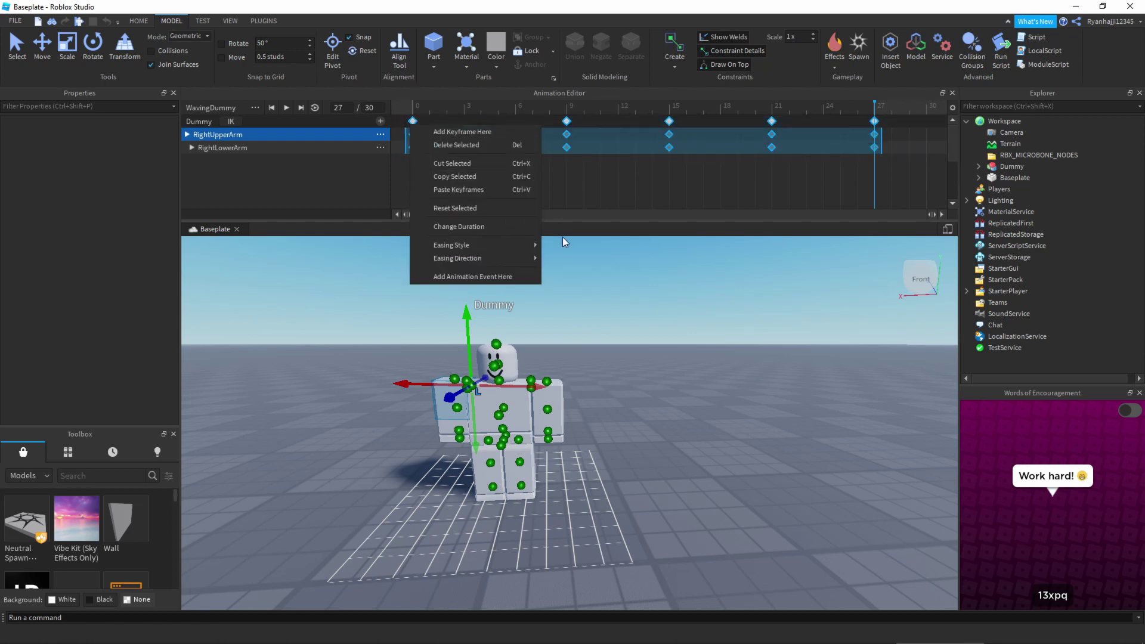
mouse_move(486, 248)
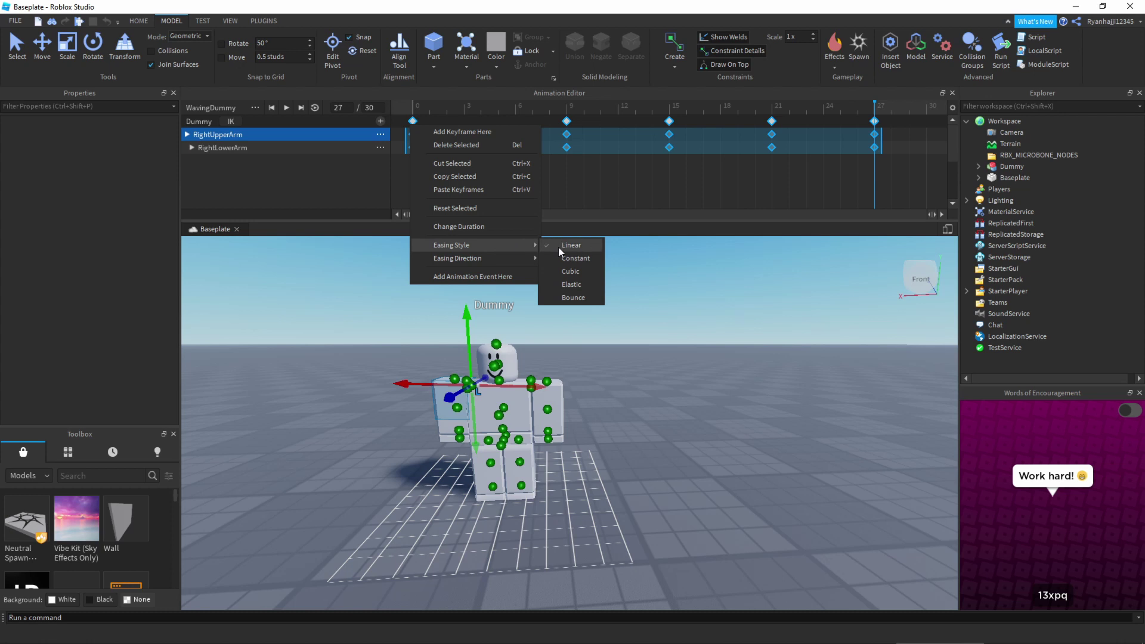
click(582, 273)
click(467, 179)
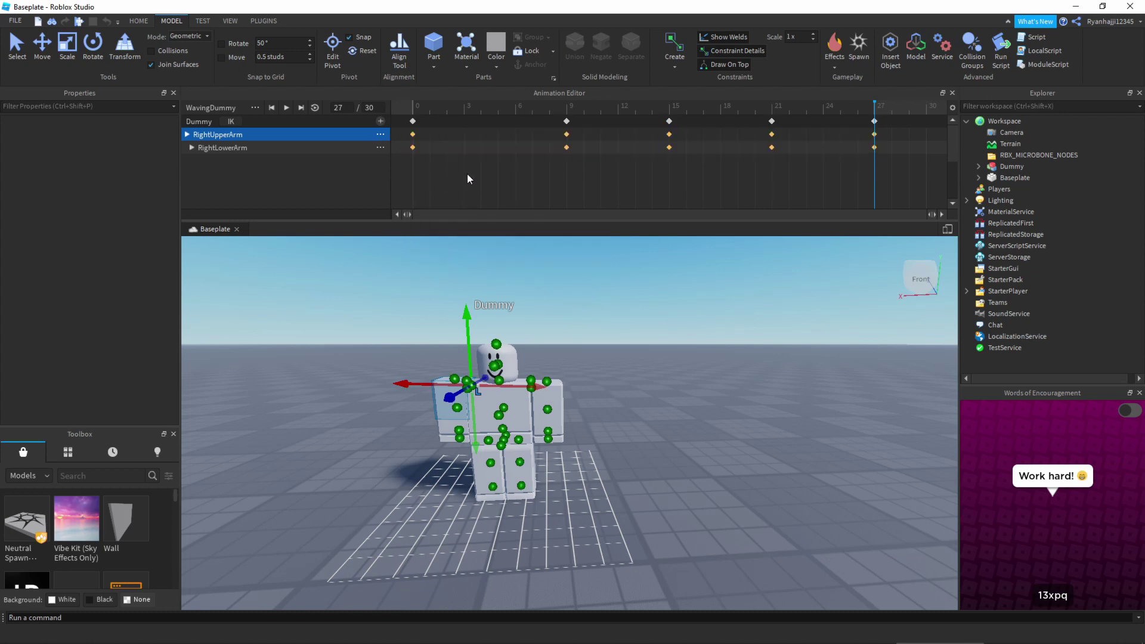
Set the keyframes' easing direction to InOut and play the wave.
drag(893, 163, 406, 115)
right_click(415, 123)
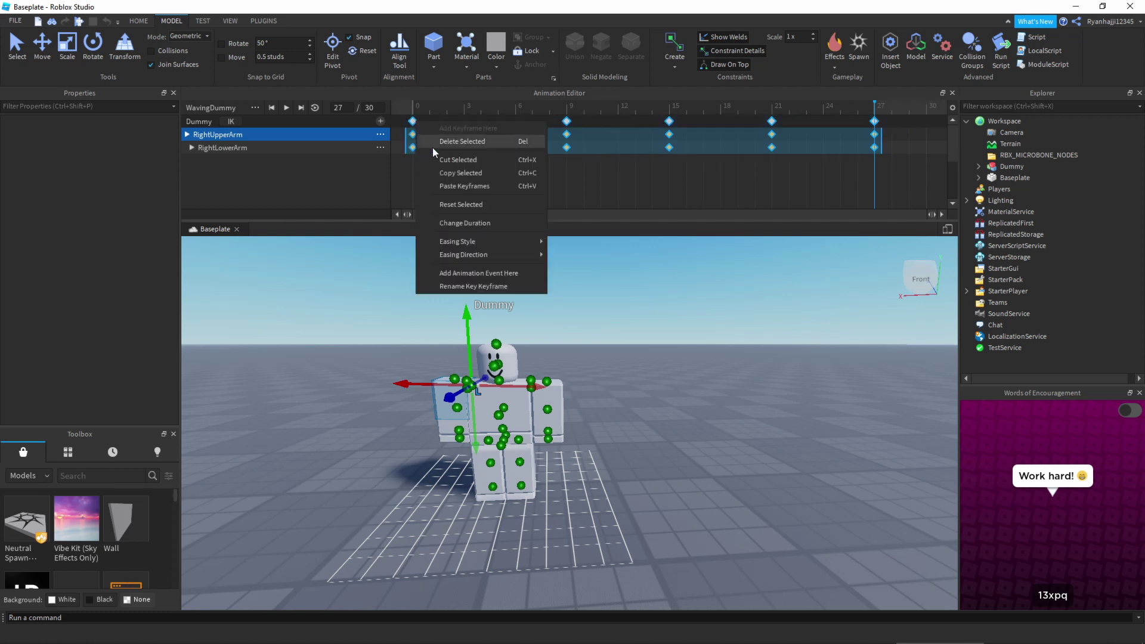
mouse_move(478, 258)
click(584, 268)
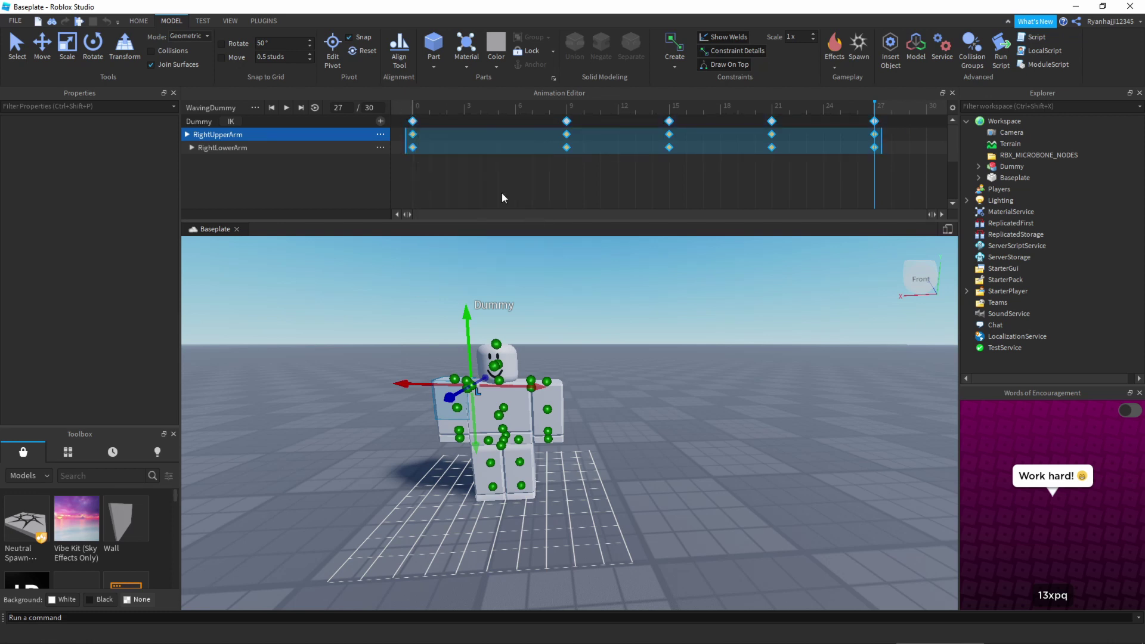
click(471, 173)
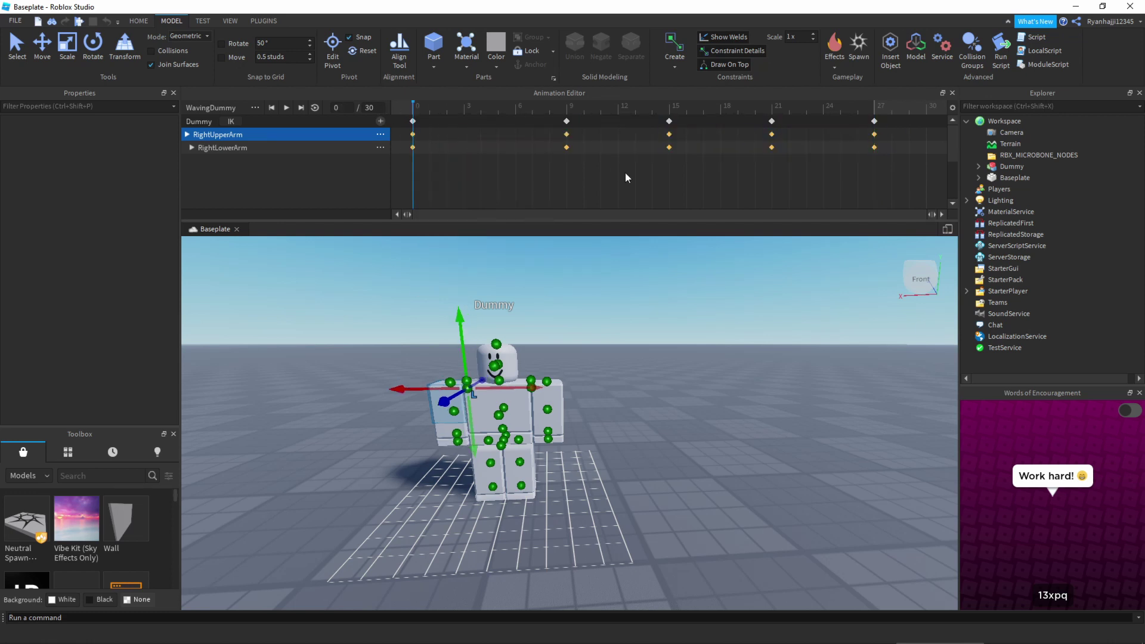
key(space)
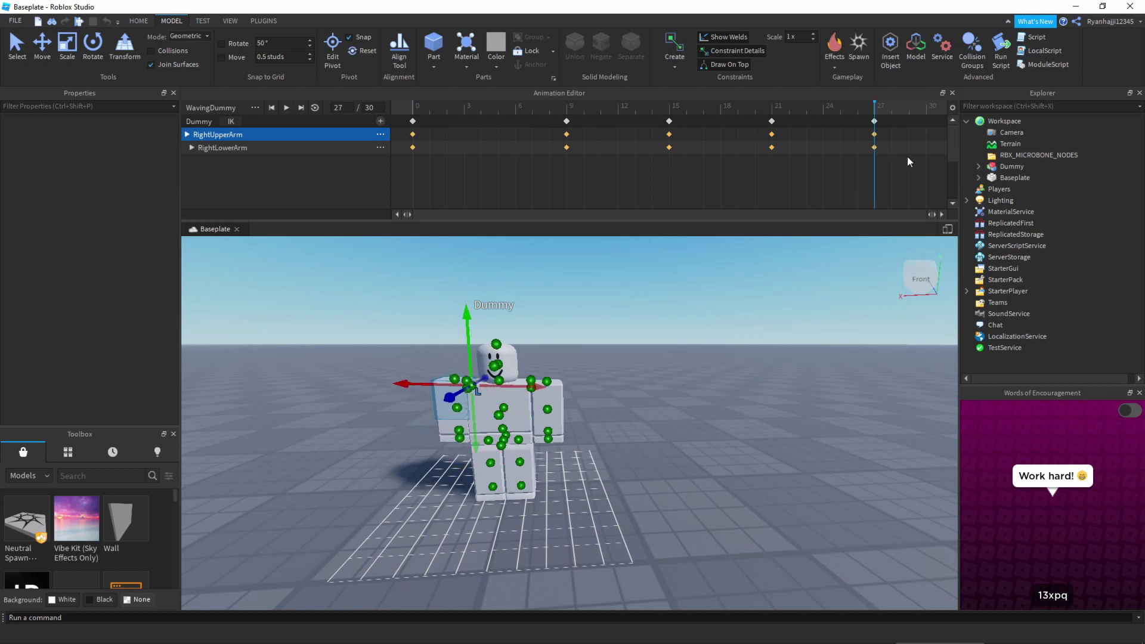
Change the keyframes' easing direction again and preview the wave.
drag(907, 156, 399, 109)
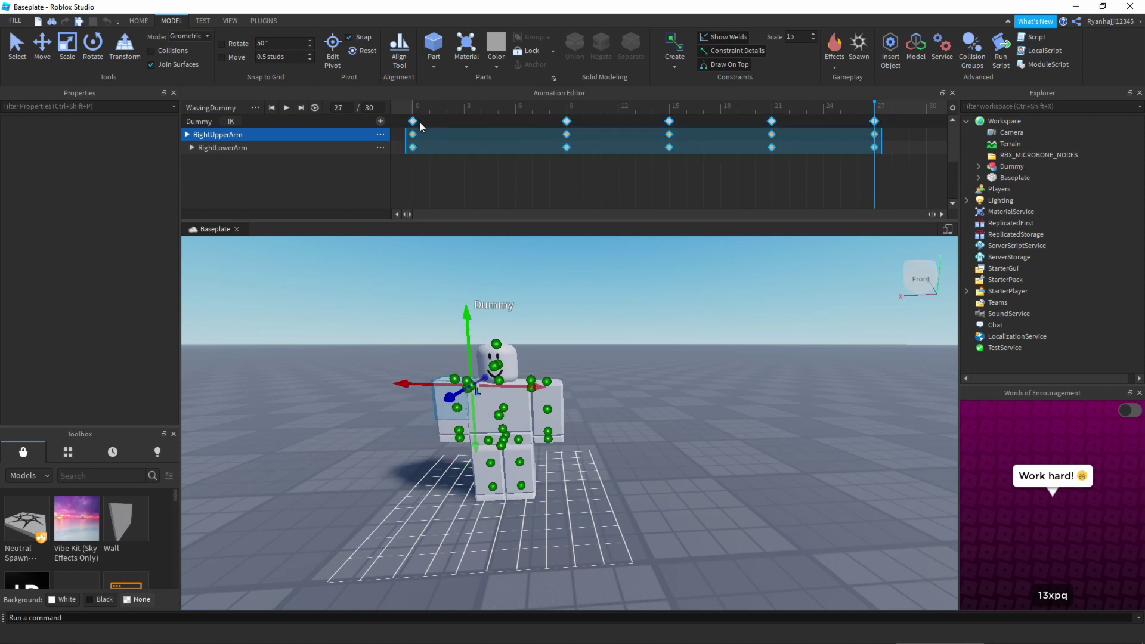
right_click(420, 122)
mouse_move(513, 242)
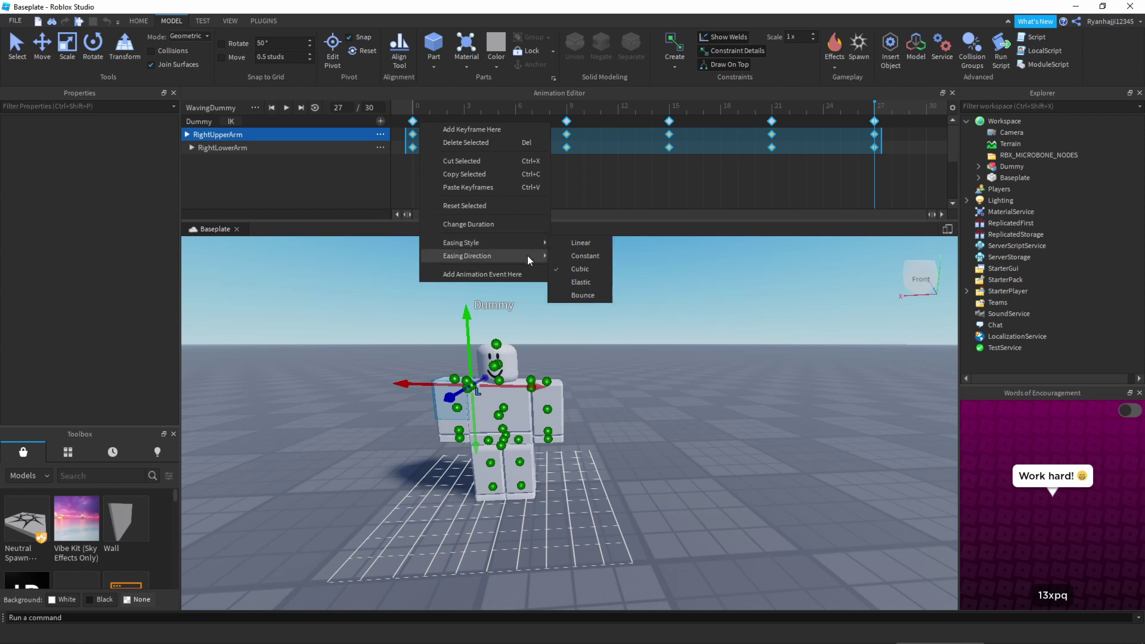
click(579, 258)
key(space)
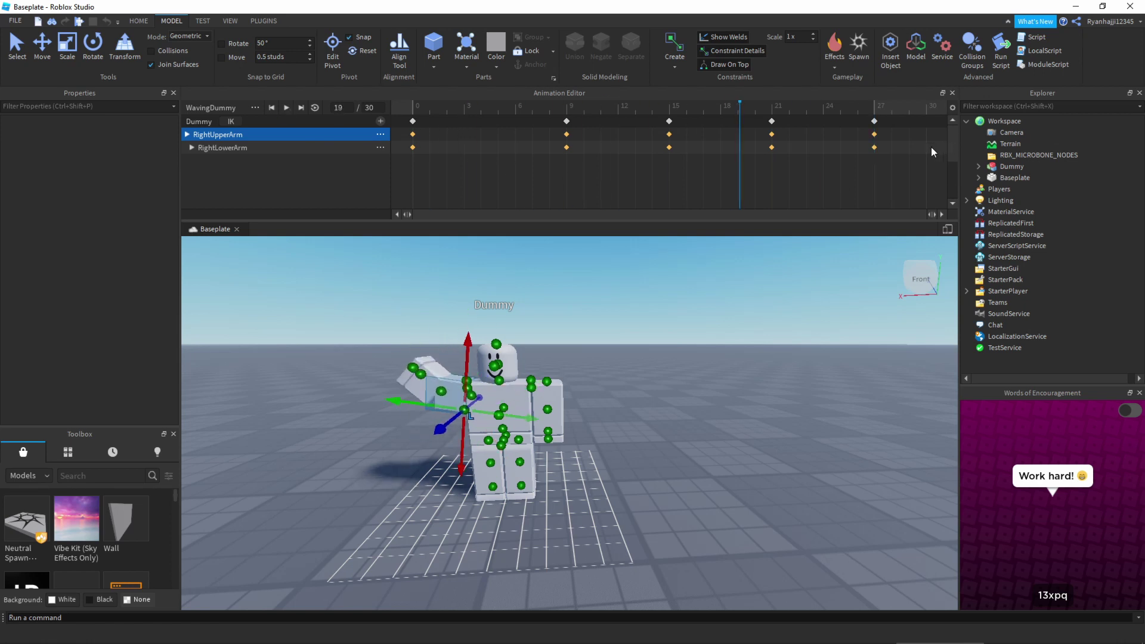
Set the easing direction to In, preview the wave, and rewind to frame 0.
drag(932, 147, 399, 113)
right_click(414, 121)
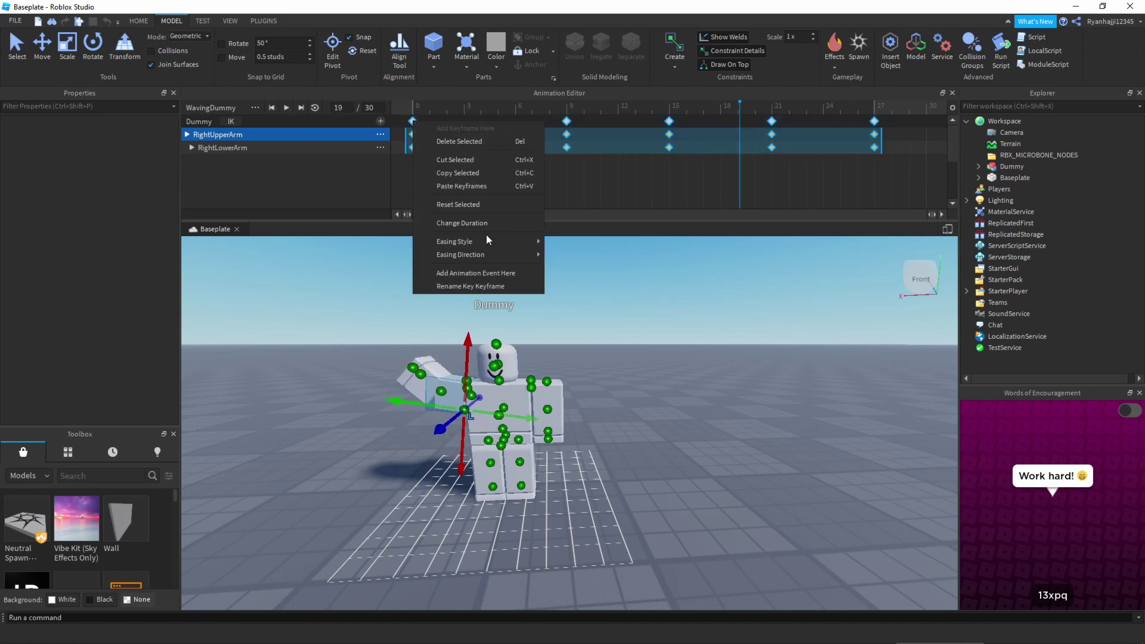
mouse_move(517, 256)
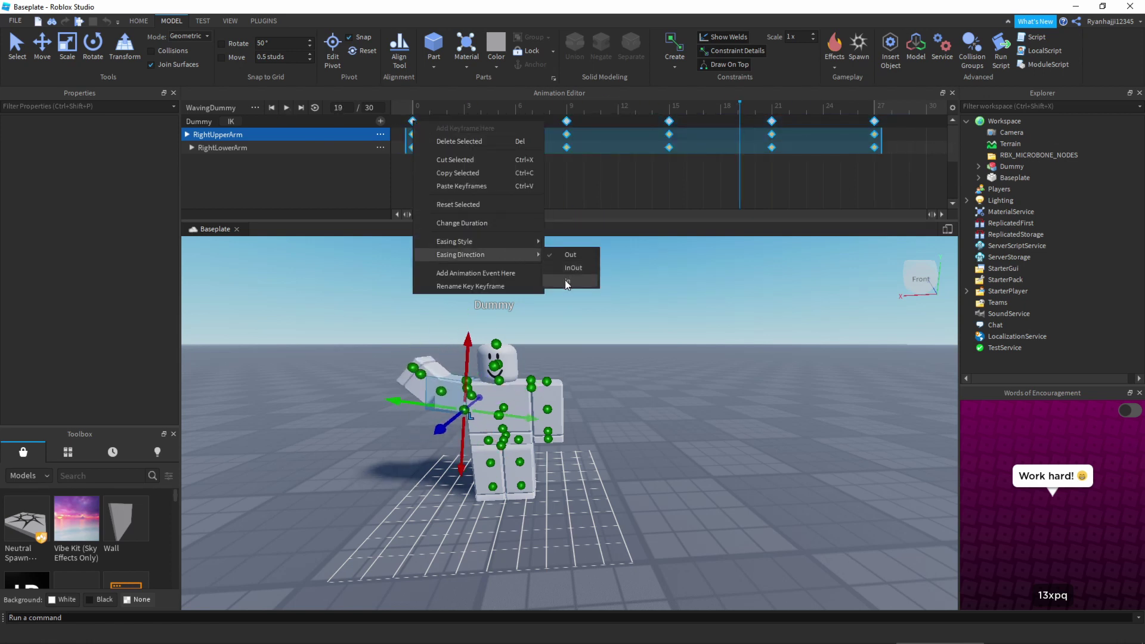
click(564, 281)
key(space)
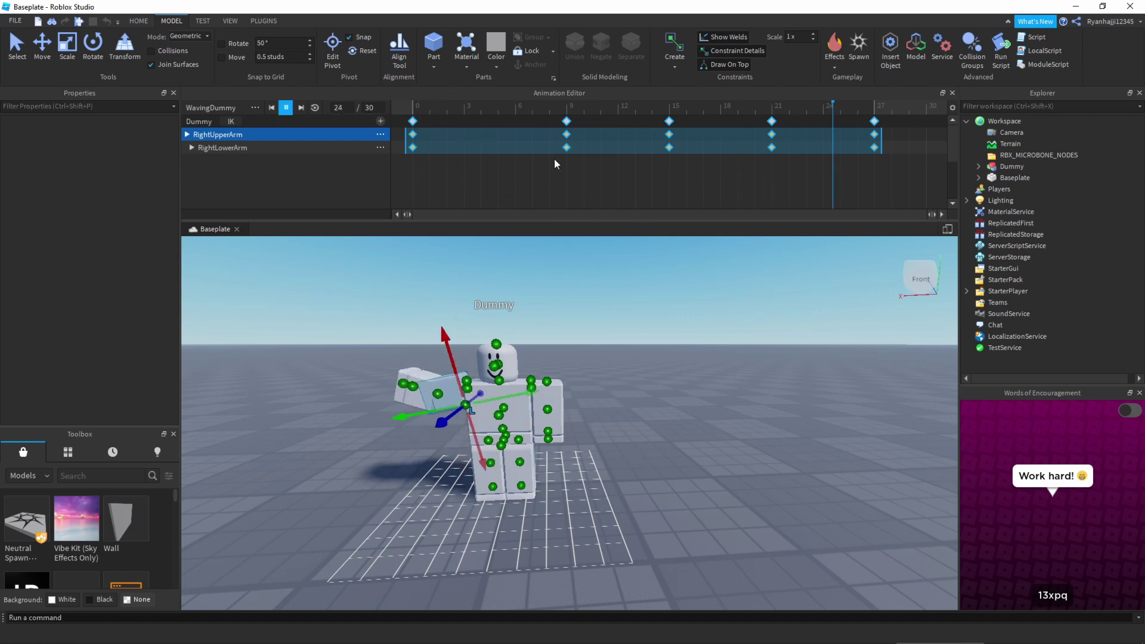
key(space)
drag(474, 112, 385, 107)
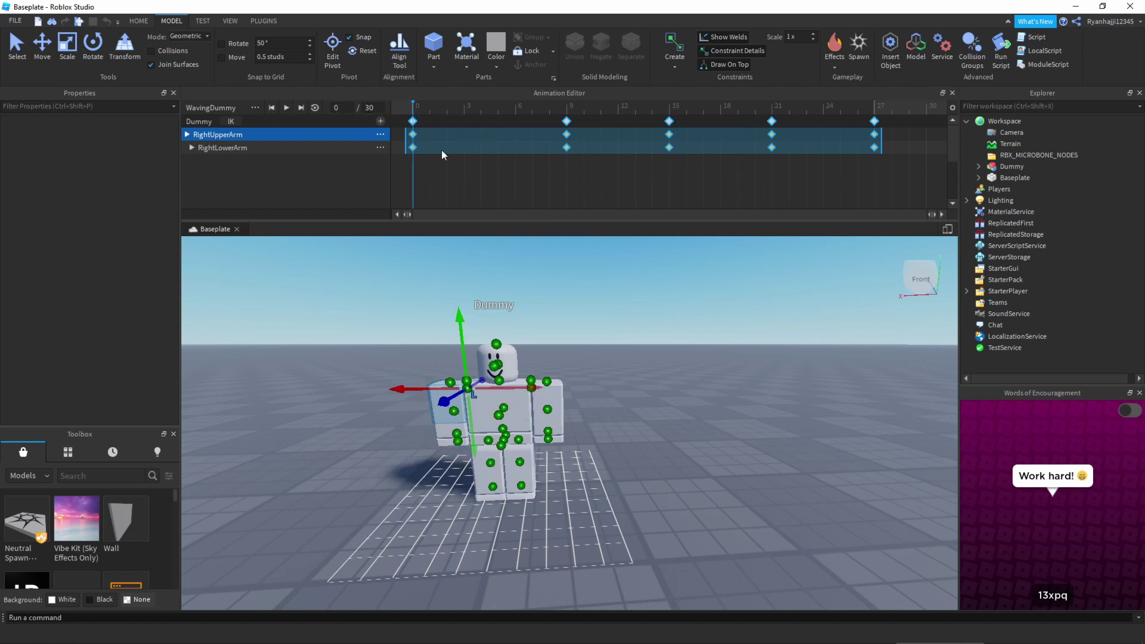
Apply Cubic easing to all keyframes from frame 0 to 27 and play the wave.
click(489, 196)
drag(911, 154, 395, 117)
right_click(413, 122)
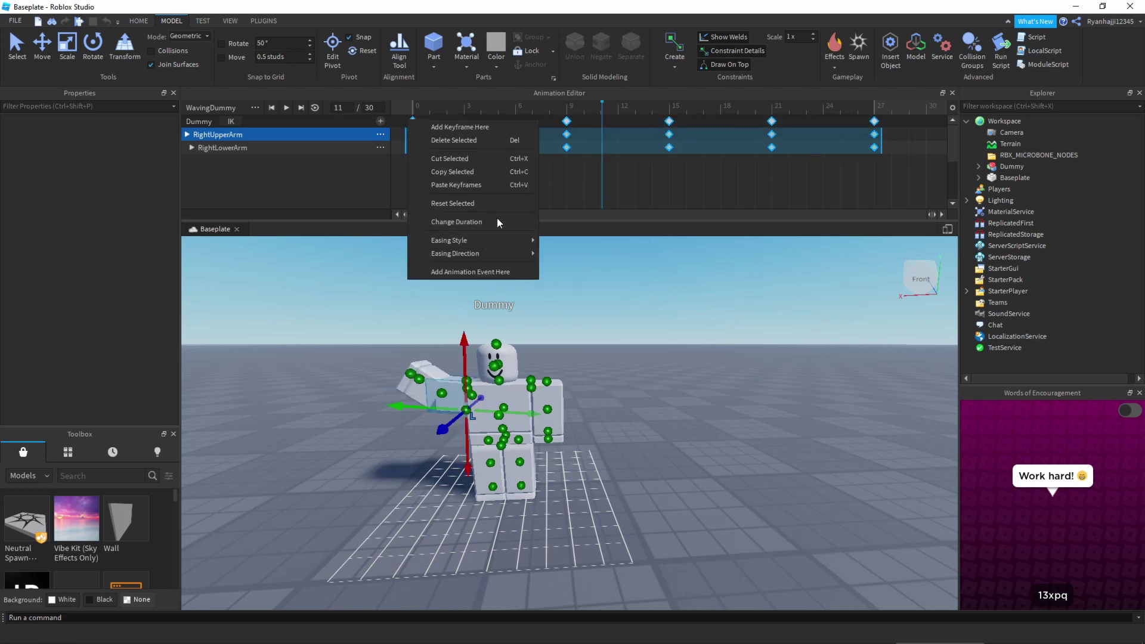
mouse_move(521, 242)
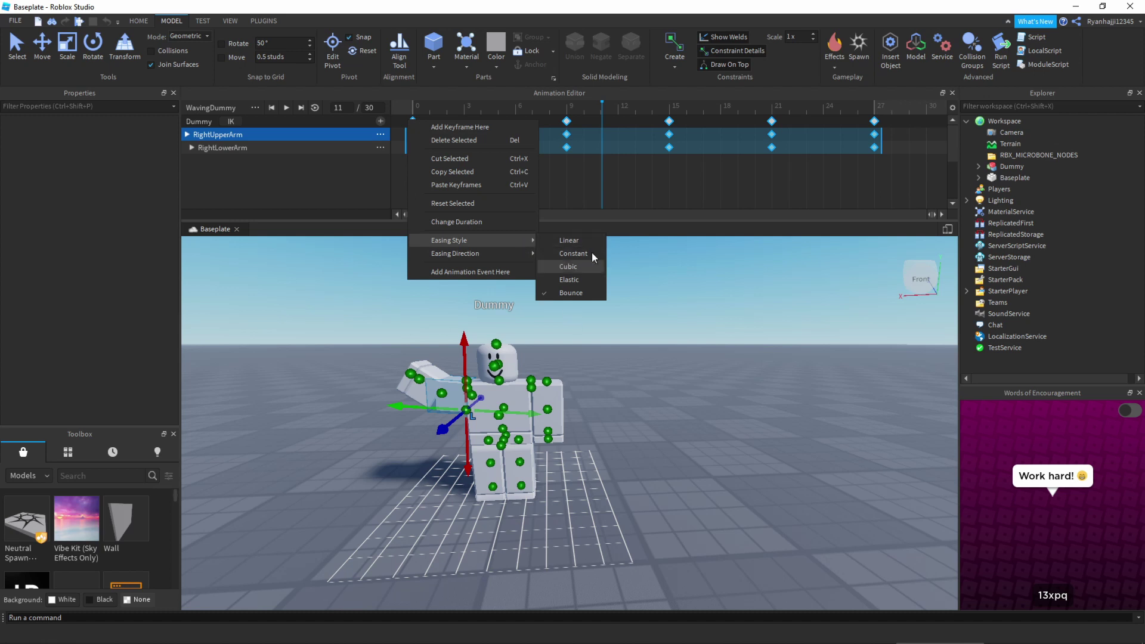
click(572, 267)
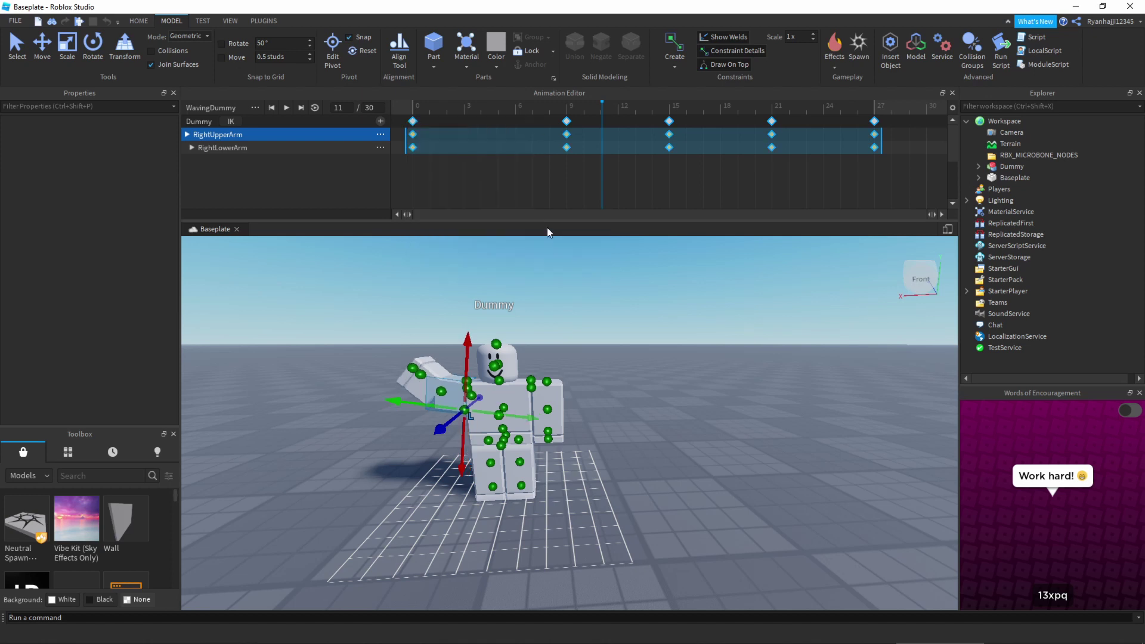
key(space)
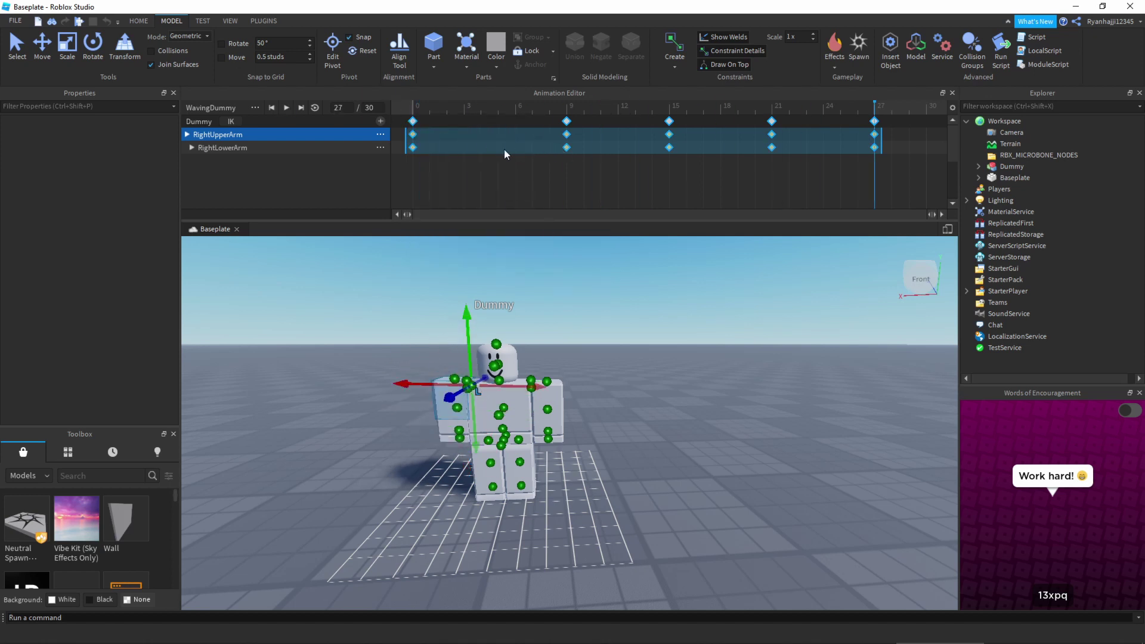
key(space)
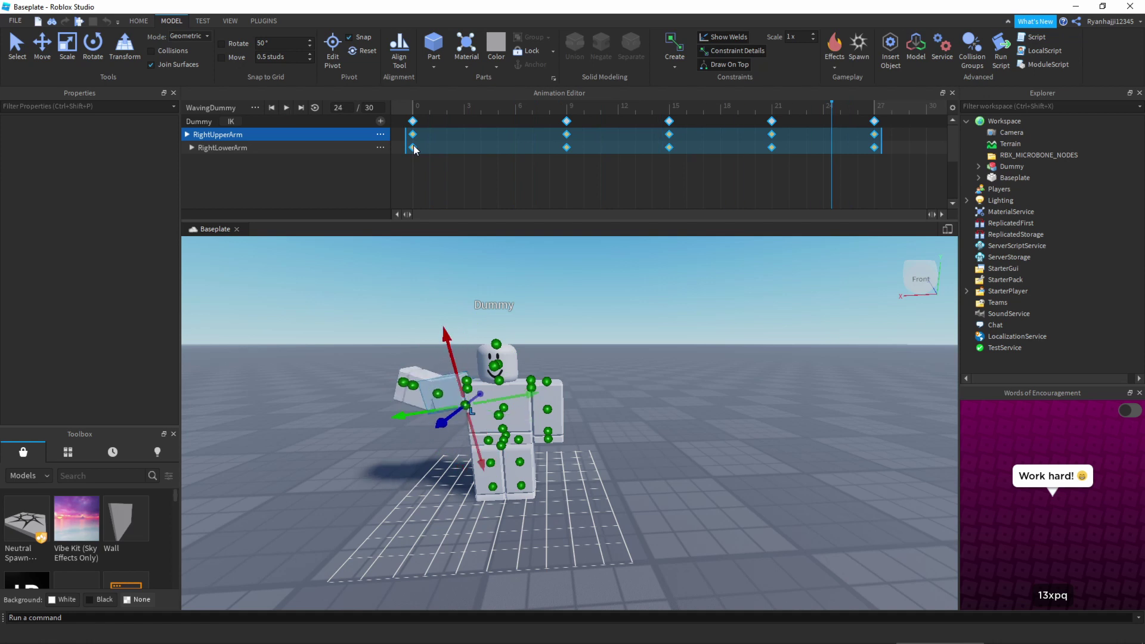
Set the keyframes' easing direction to InOut and replay the wave.
right_click(416, 146)
mouse_move(549, 277)
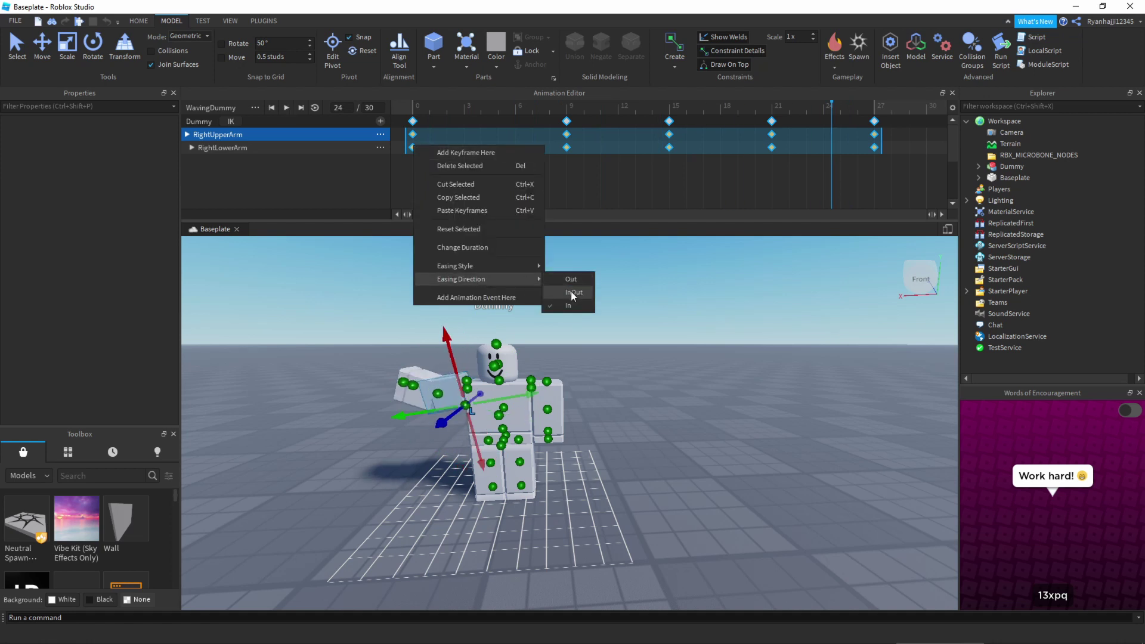
click(570, 292)
key(space)
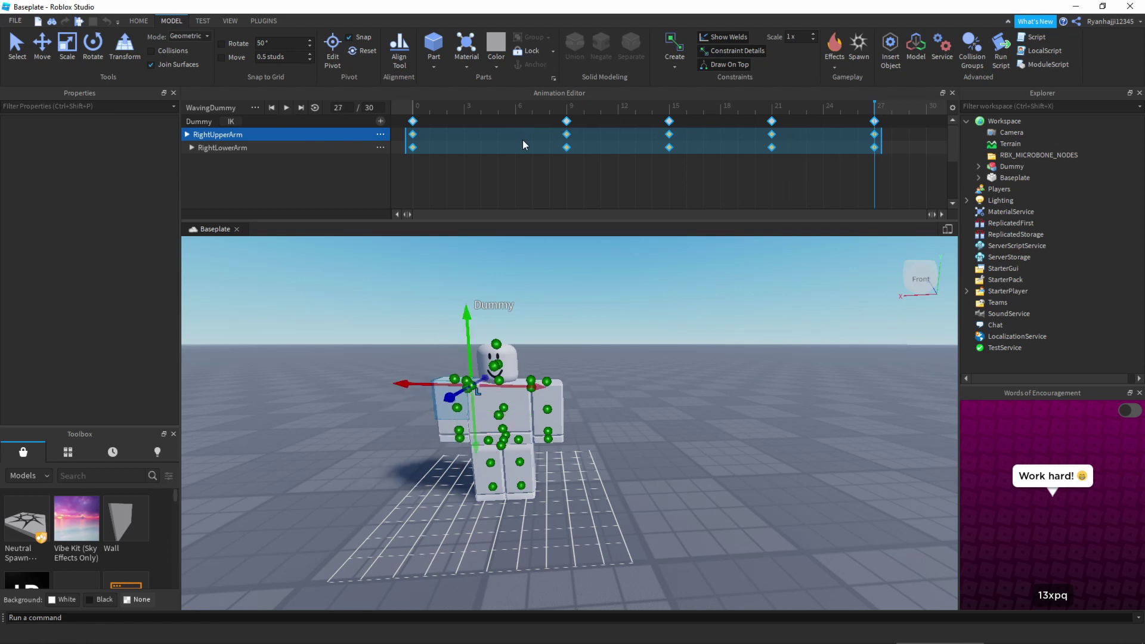
key(space)
Switch the keyframes to Bounce easing and play the wave from frame 1.
right_click(421, 138)
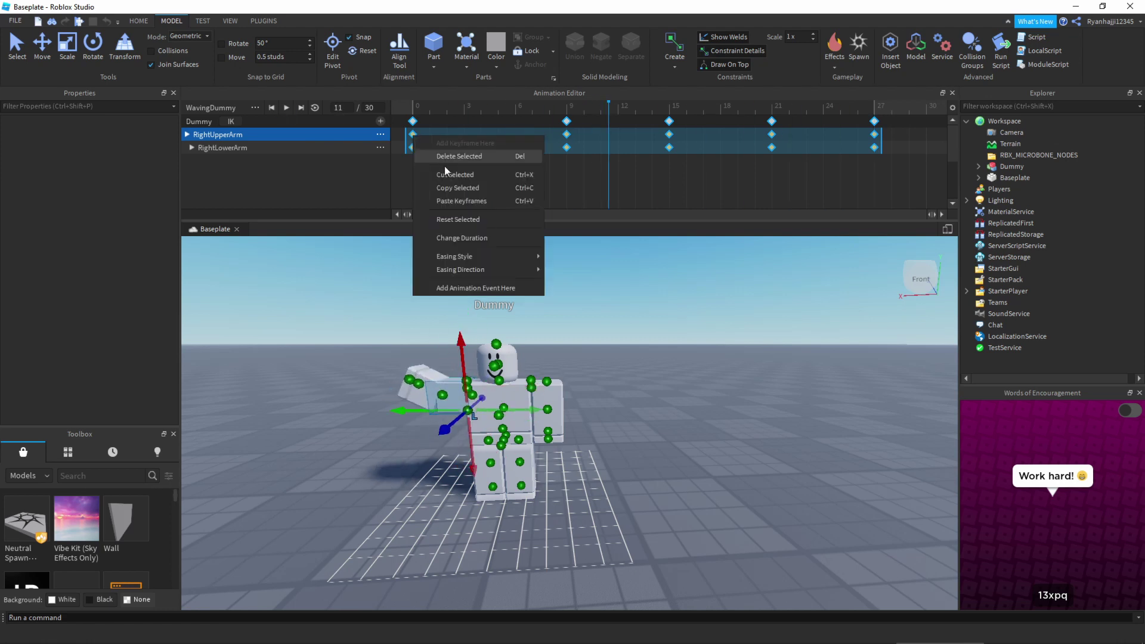
mouse_move(535, 262)
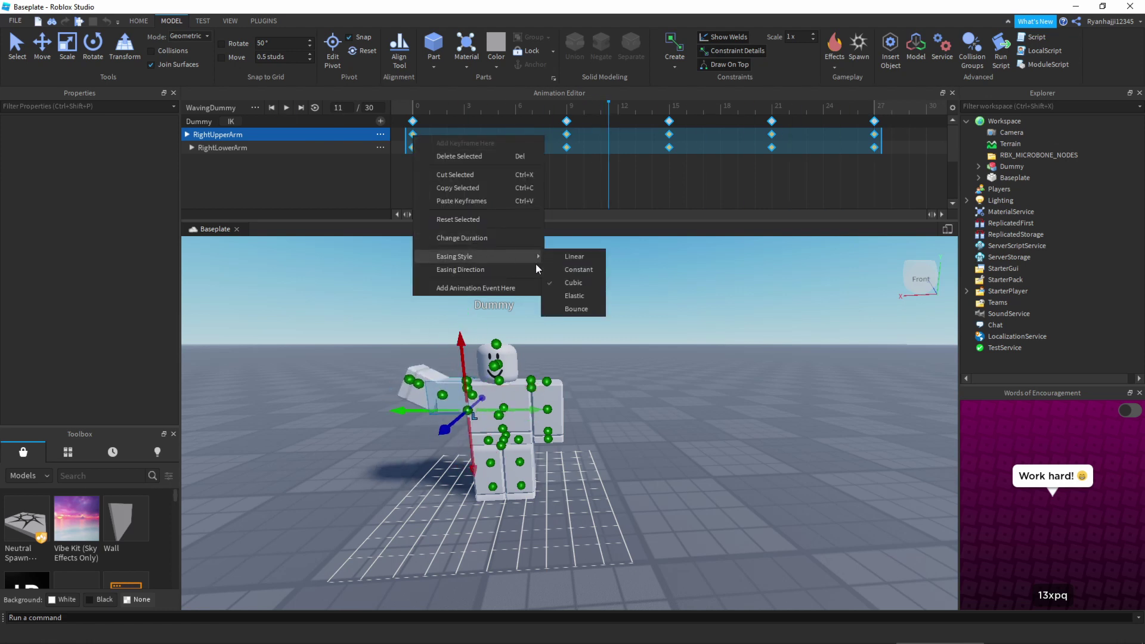
click(582, 304)
click(424, 102)
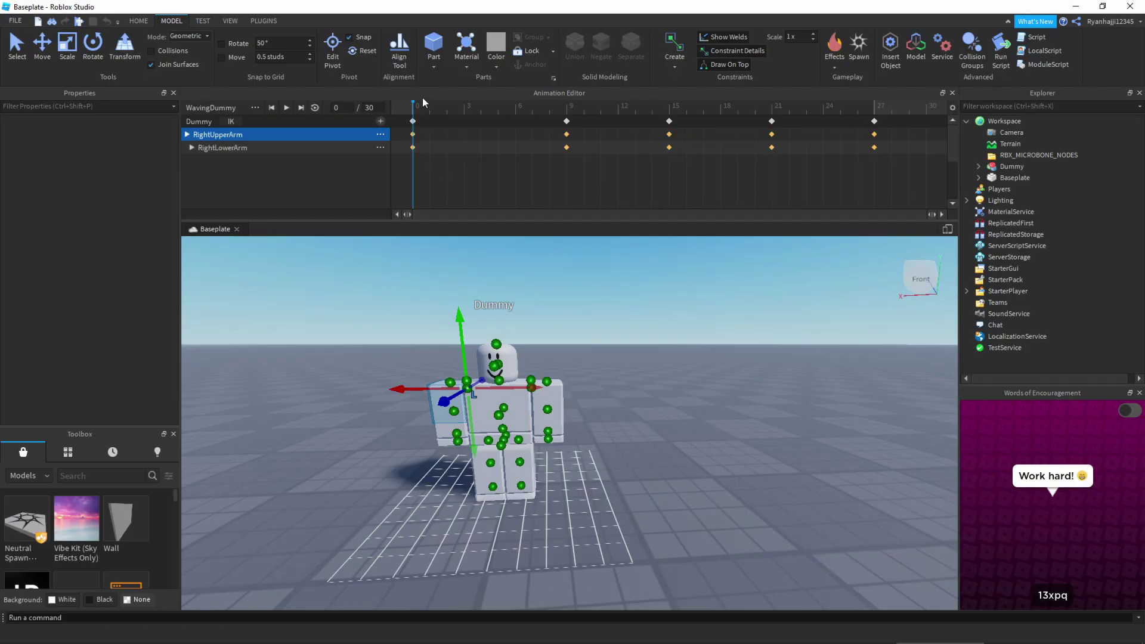
click(424, 106)
key(space)
key(space)
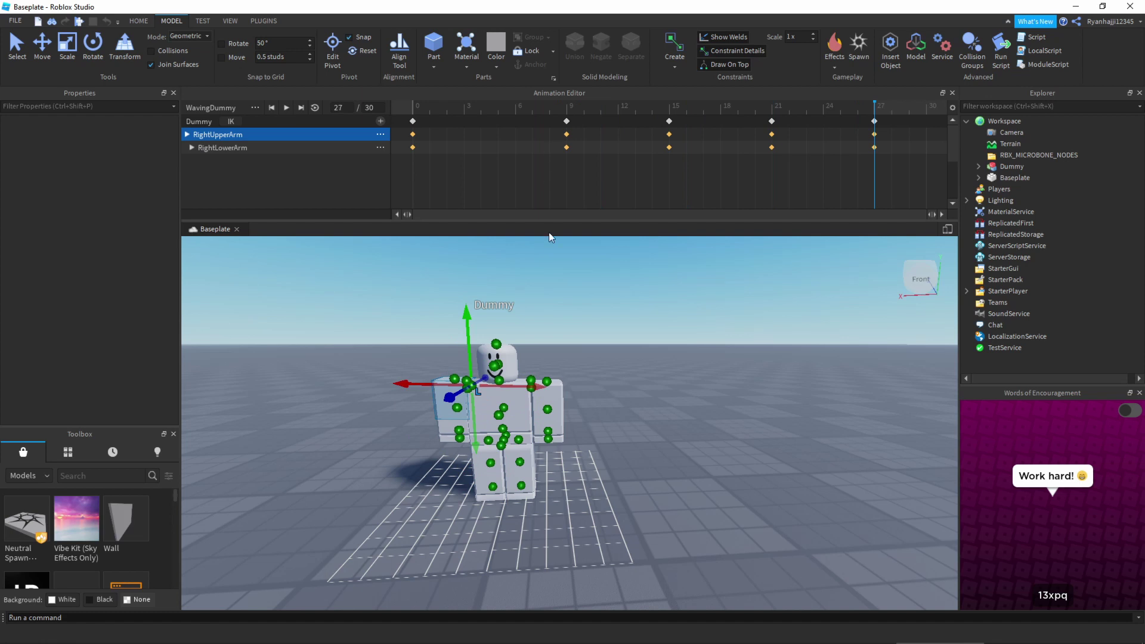
Save the WavingDummy animation from the Animation Editor's options menu.
click(253, 108)
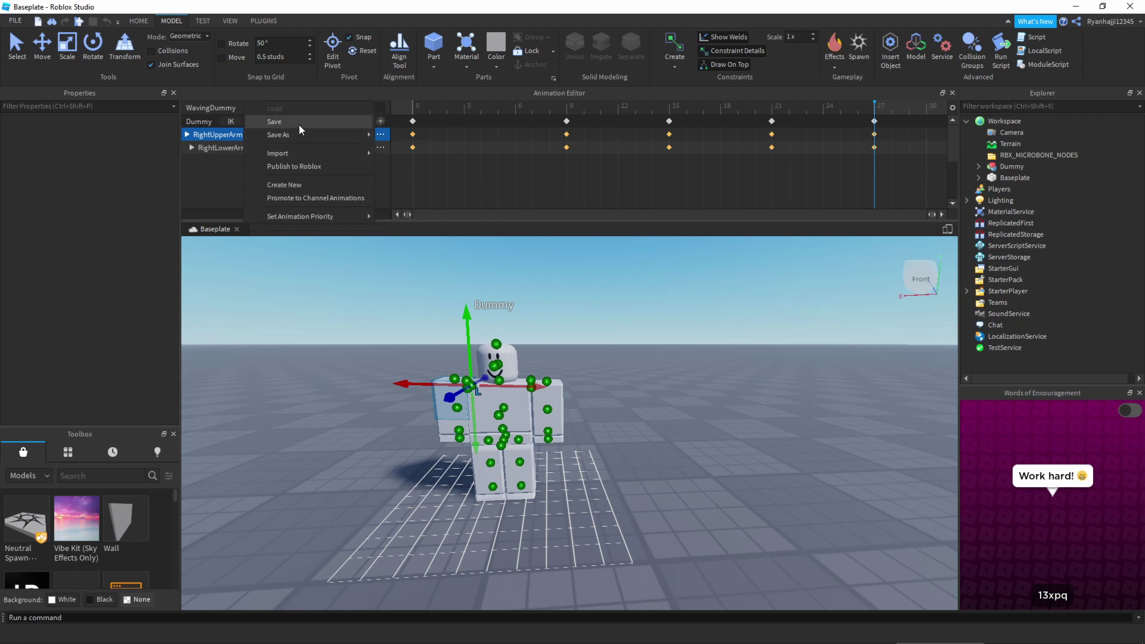
click(299, 124)
click(255, 108)
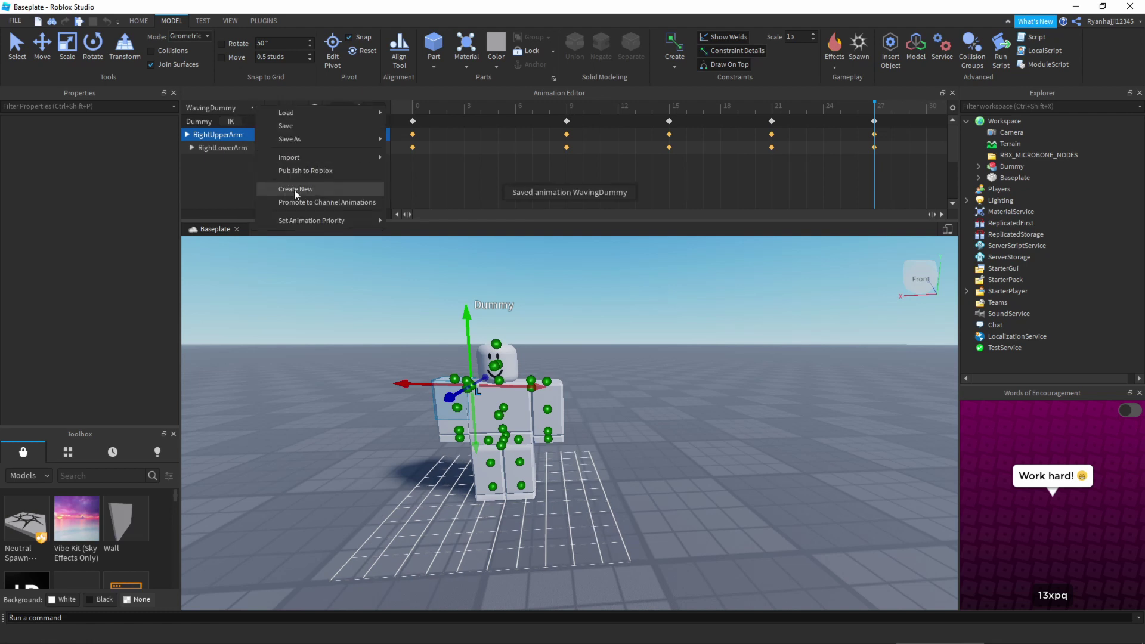
mouse_move(314, 164)
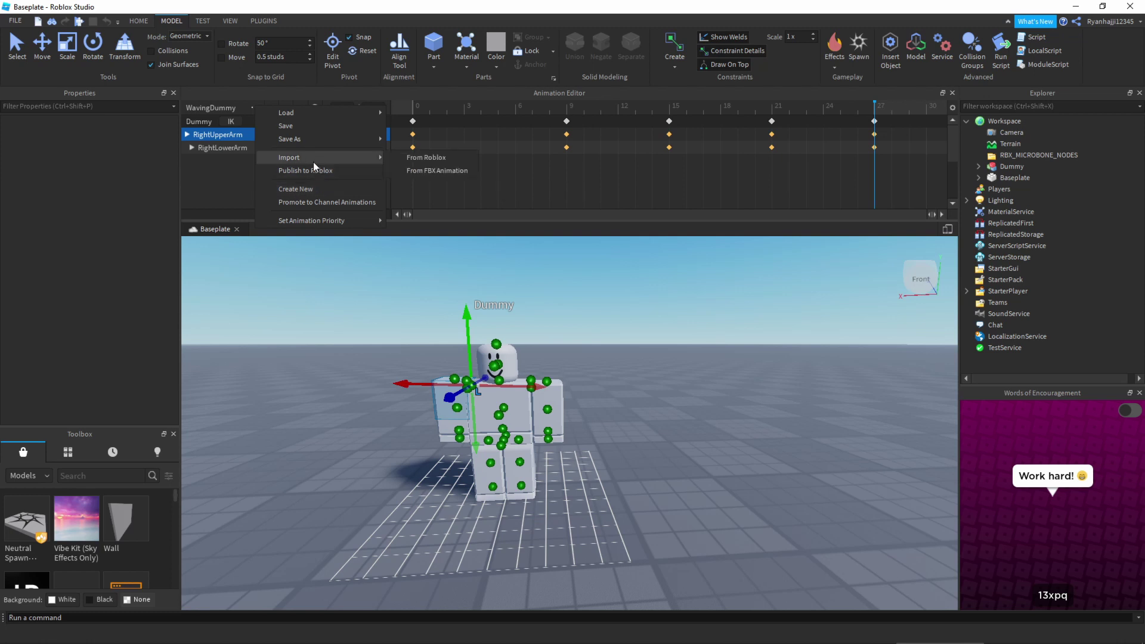
click(226, 189)
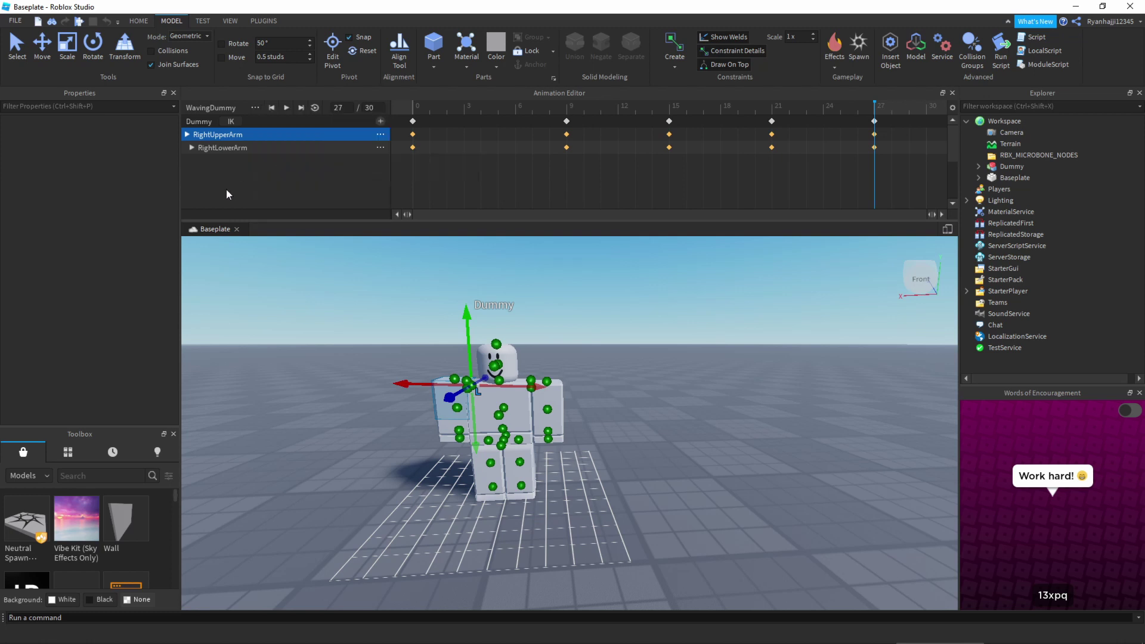
Set the animation priority to Core.
click(254, 110)
mouse_move(341, 221)
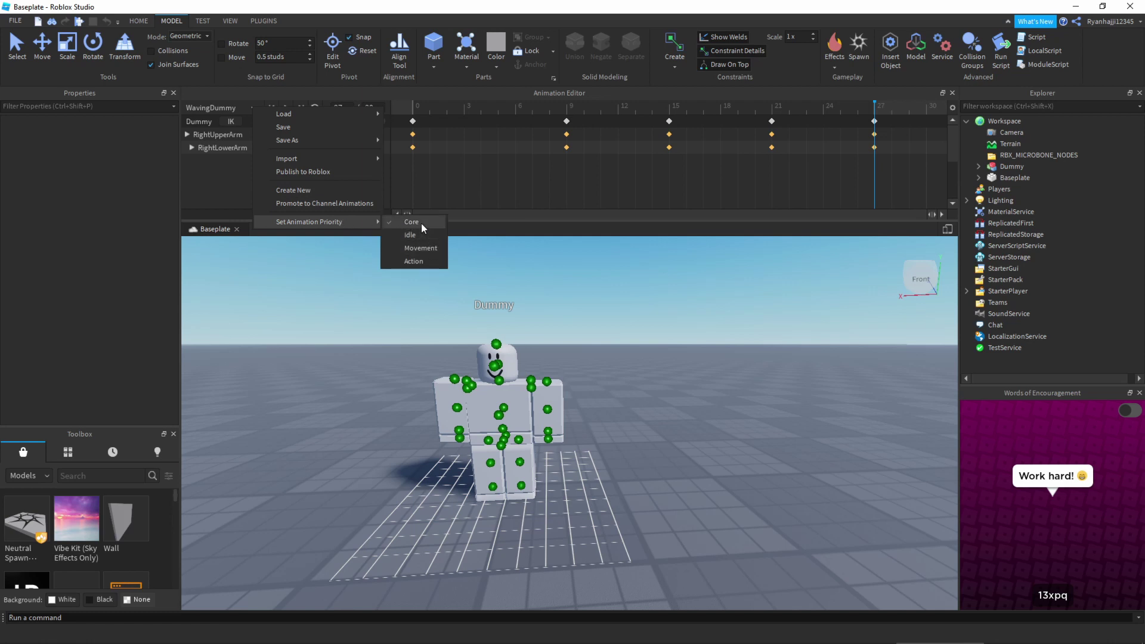
click(414, 223)
Choose Publish to Roblox for the WavingDummy animation.
click(254, 108)
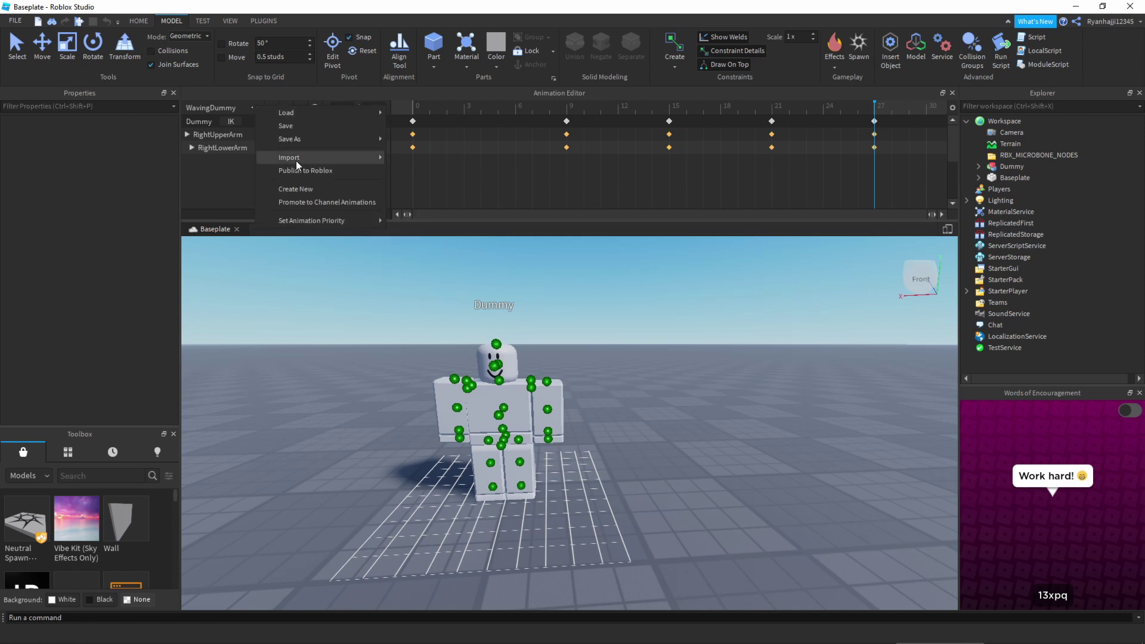
mouse_move(351, 159)
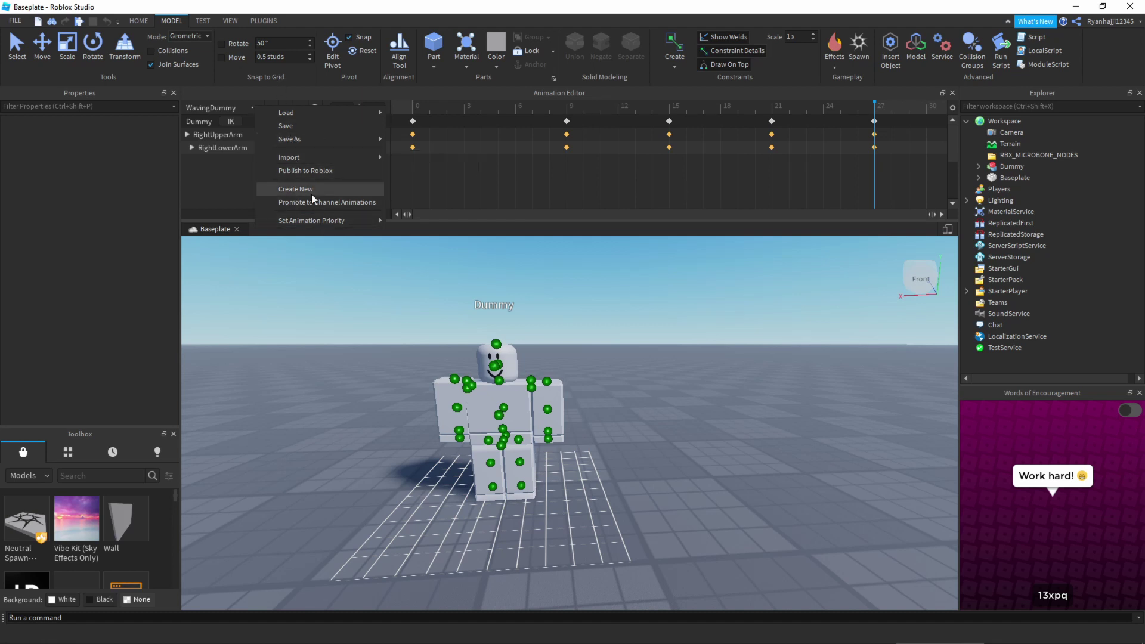
click(314, 170)
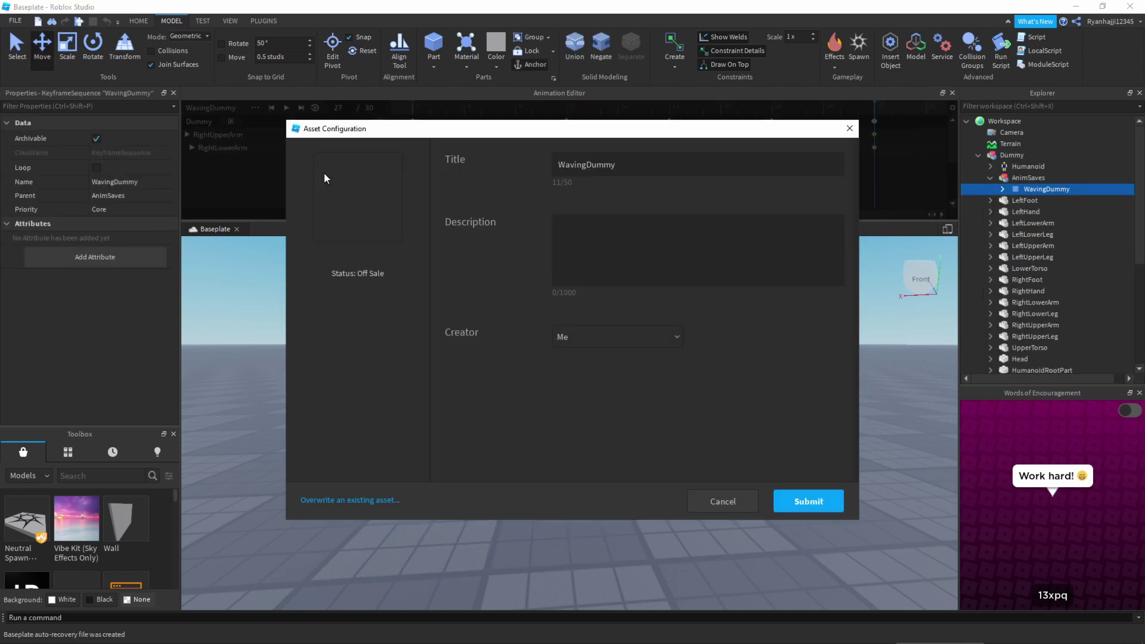
Keep title WavingDummy, add description 'this is a waving dummy he is very stupid.', creator Me, and submit.
drag(646, 163, 546, 169)
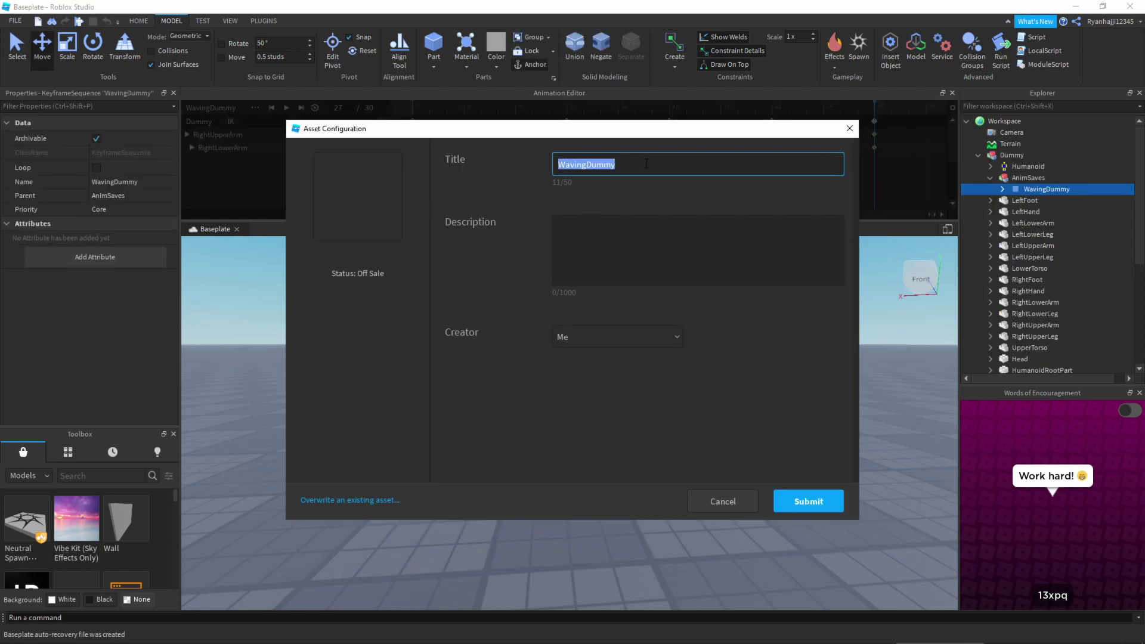
click(537, 204)
click(576, 245)
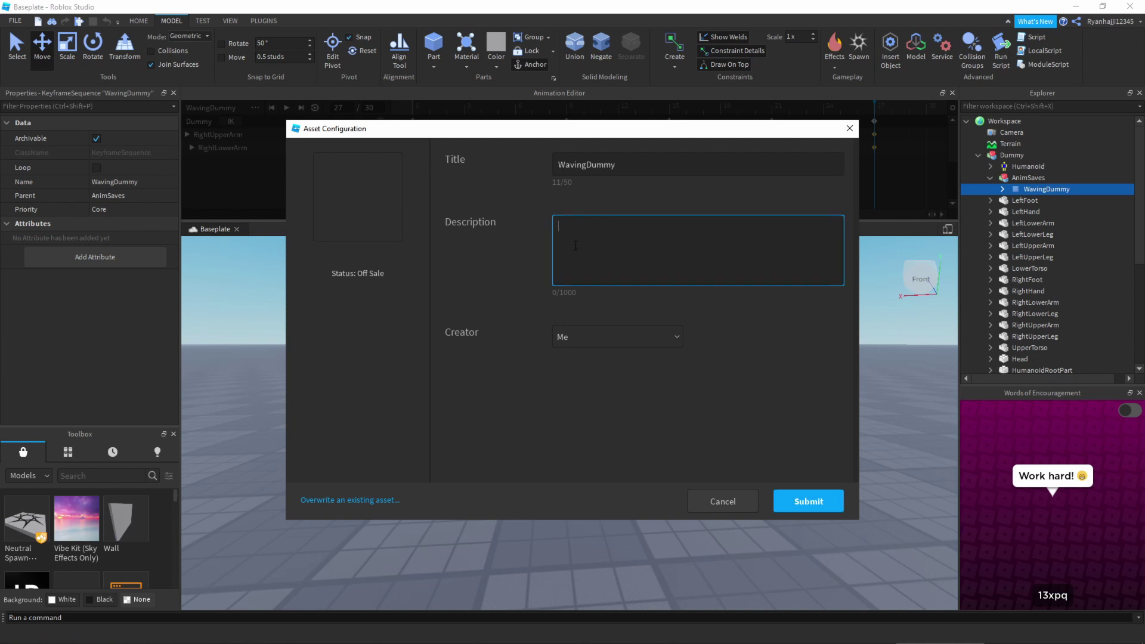
text(this is a waving dummy he is very stupid.)
click(588, 337)
click(533, 309)
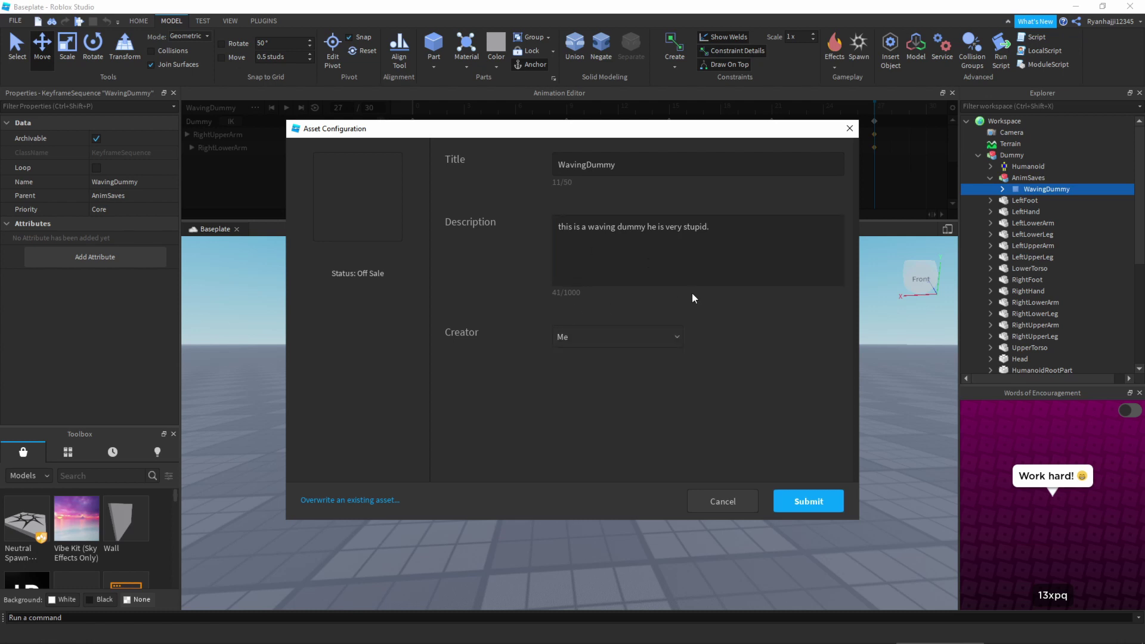
click(809, 501)
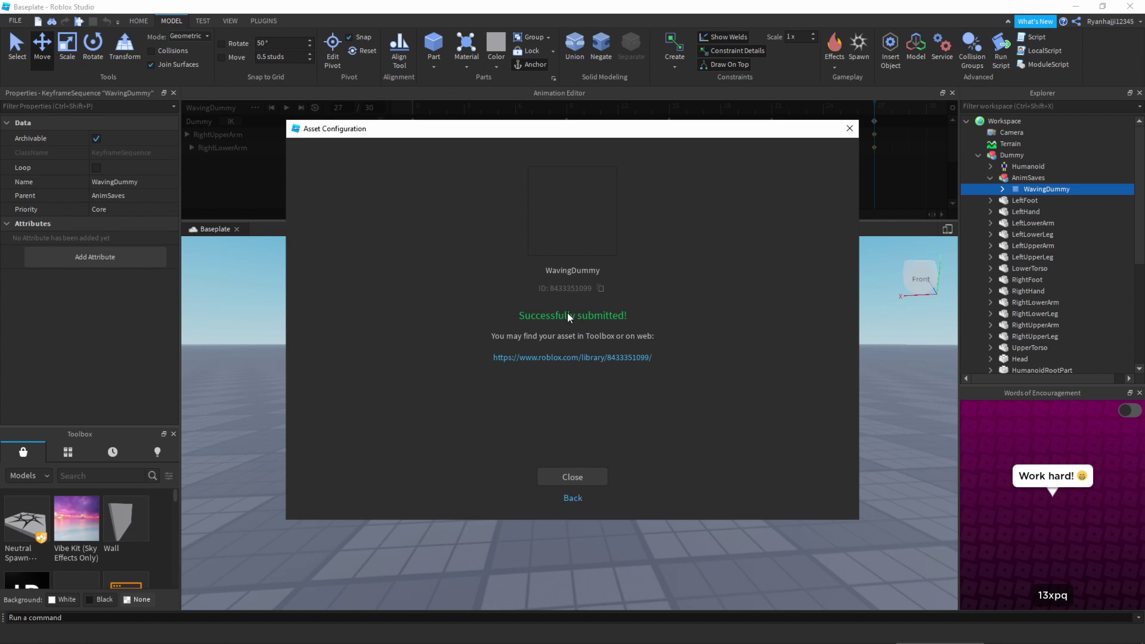
Copy the new animation's asset ID and close the upload window.
click(600, 289)
click(597, 478)
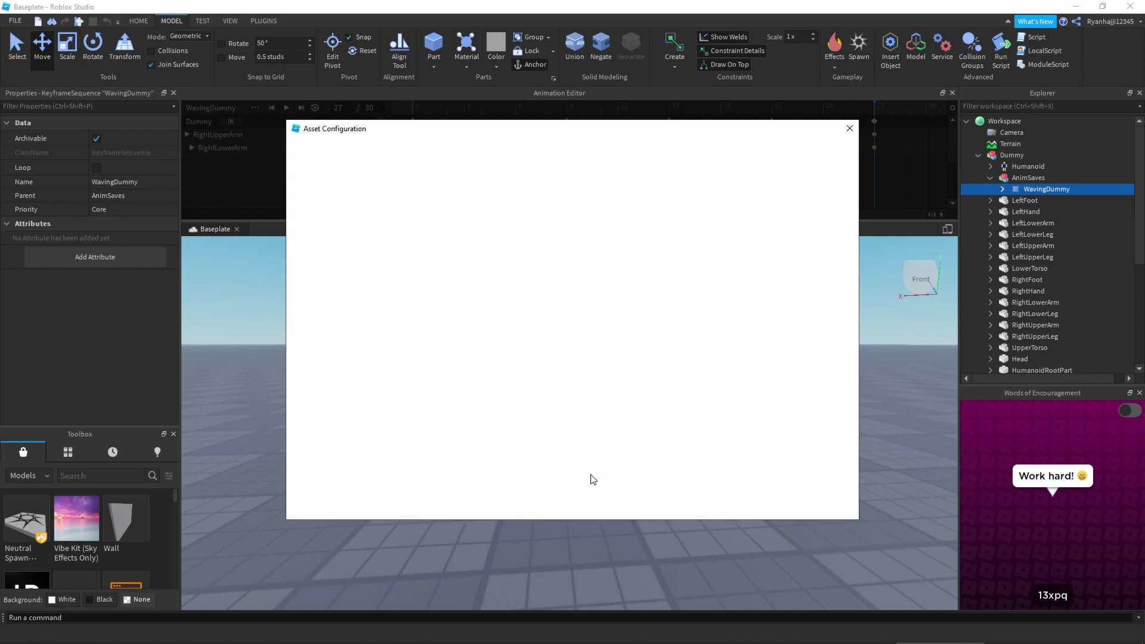
click(908, 299)
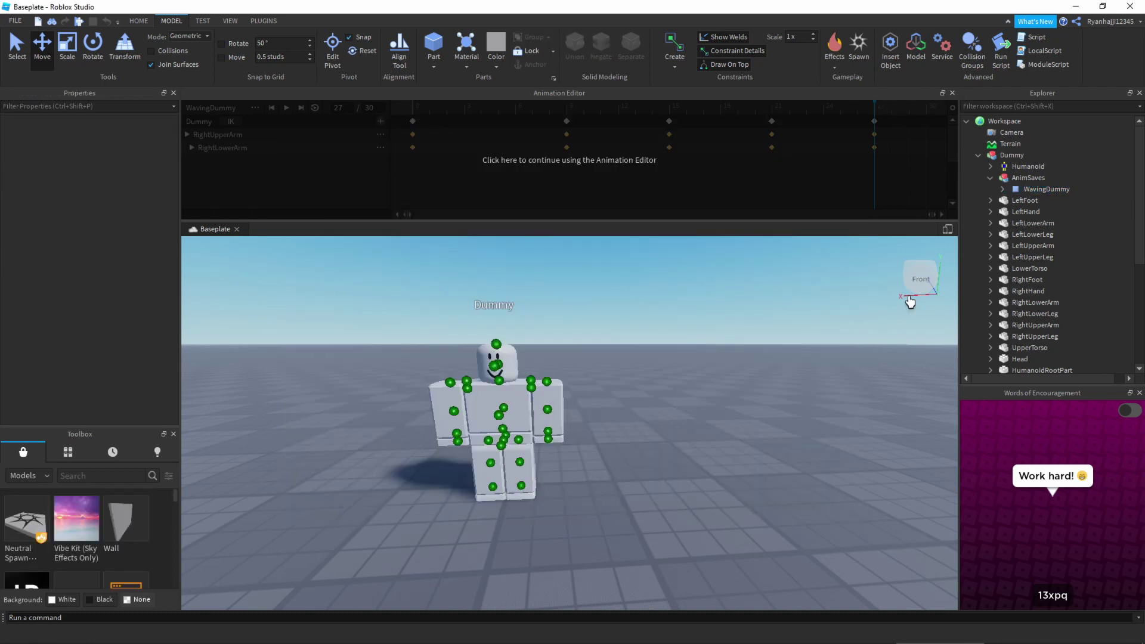
Close the Animation Editor and open the Output window from the View menu.
click(952, 94)
right_drag(735, 270, 668, 283)
scroll(732, 271, down, 5)
key(w)
key(d)
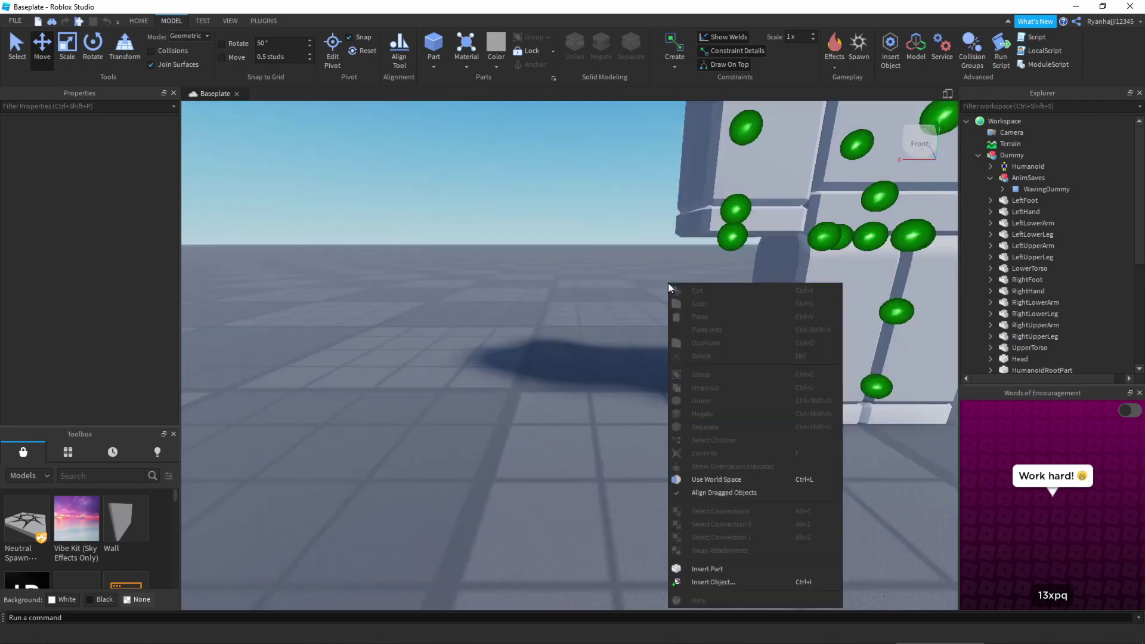
click(578, 266)
key(s)
key(d)
click(230, 21)
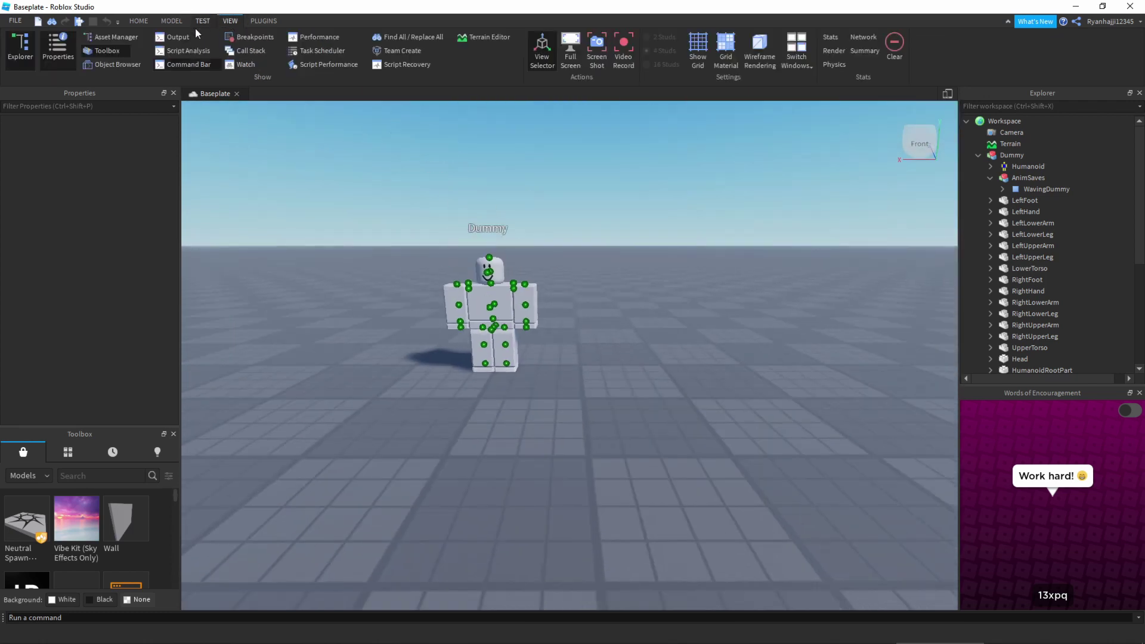
click(173, 38)
Select the Dummy model in Explorer and delete it.
right_drag(560, 261, 560, 258)
scroll(560, 257, up, 5)
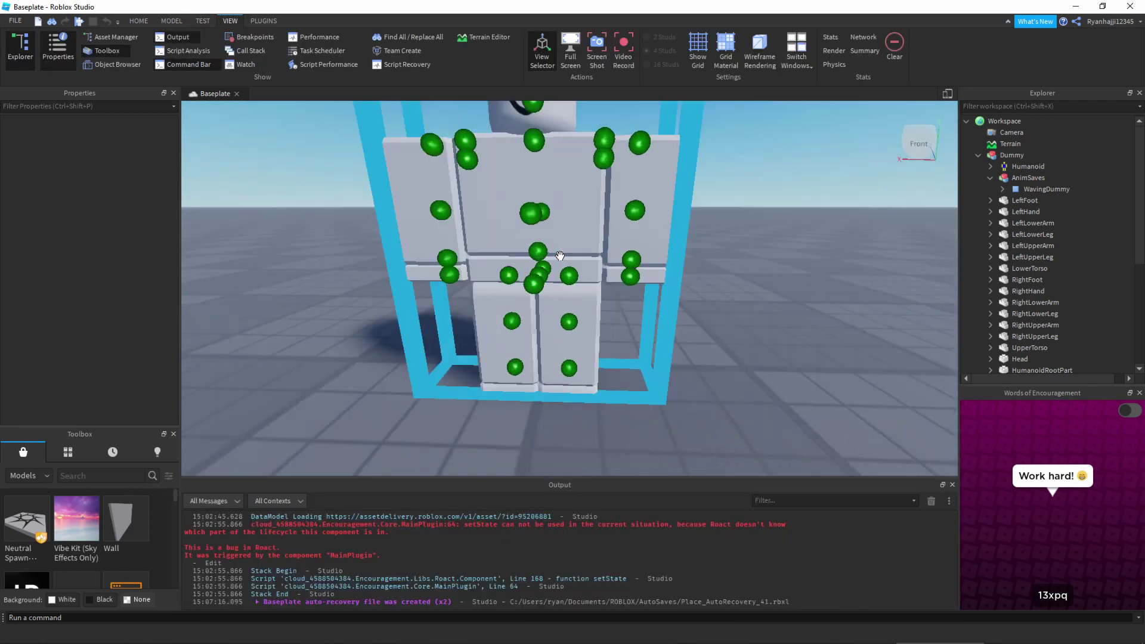
scroll(561, 257, down, 5)
scroll(1029, 259, down, 2)
scroll(1009, 193, up, 2)
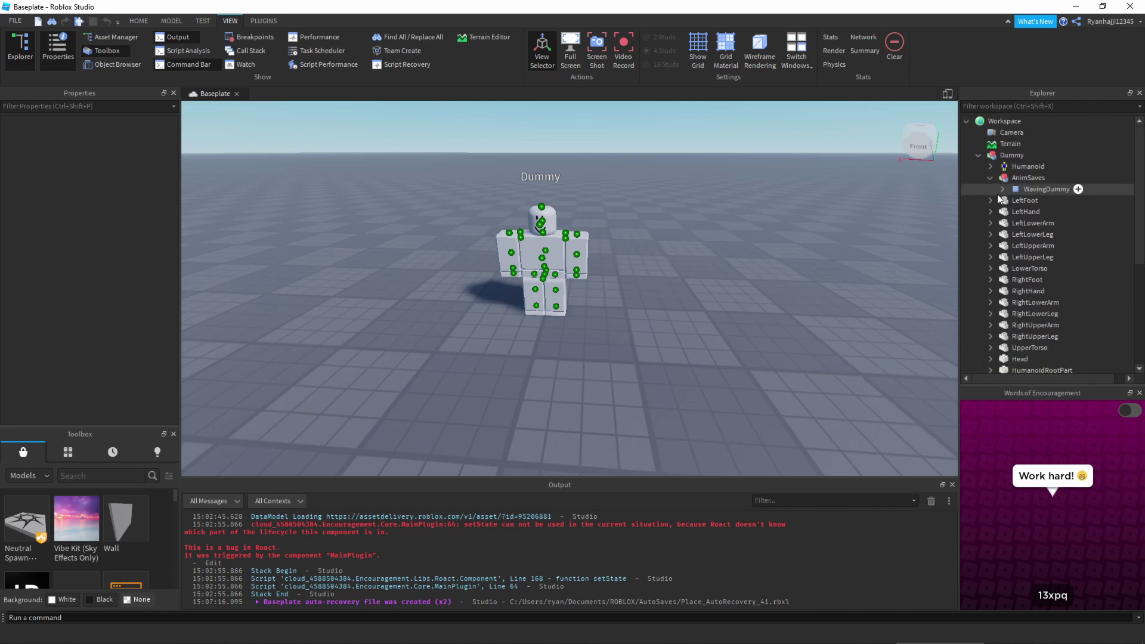
click(1011, 158)
key(Delete)
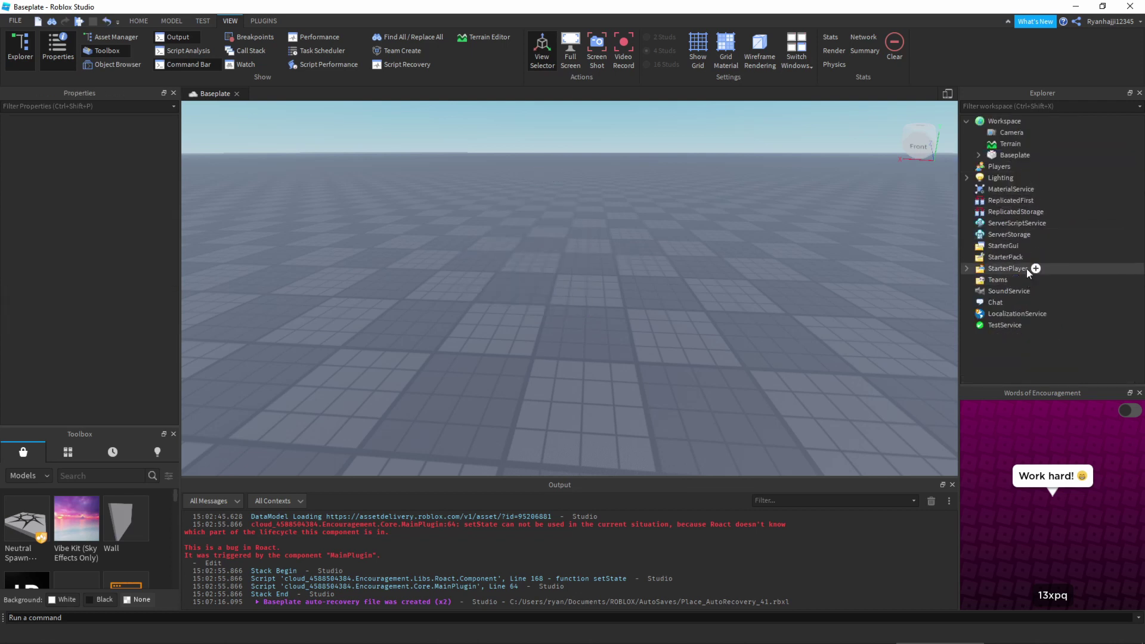
Insert a LocalScript under StarterPlayer > StarterCharacterScripts and erase its default print line.
click(967, 268)
click(1050, 279)
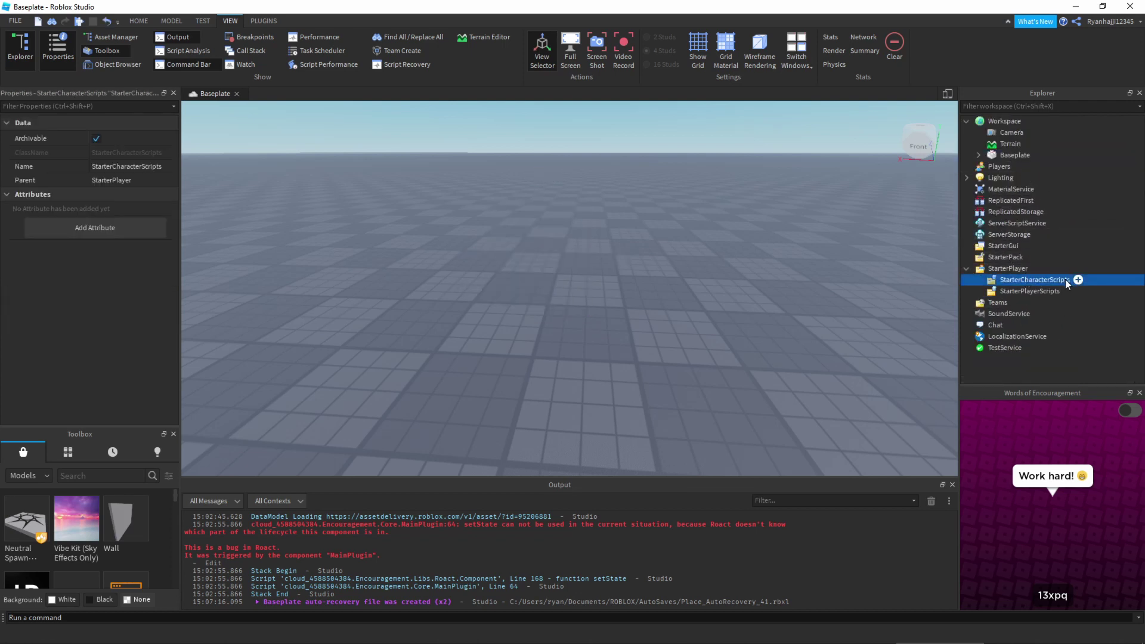
click(1078, 280)
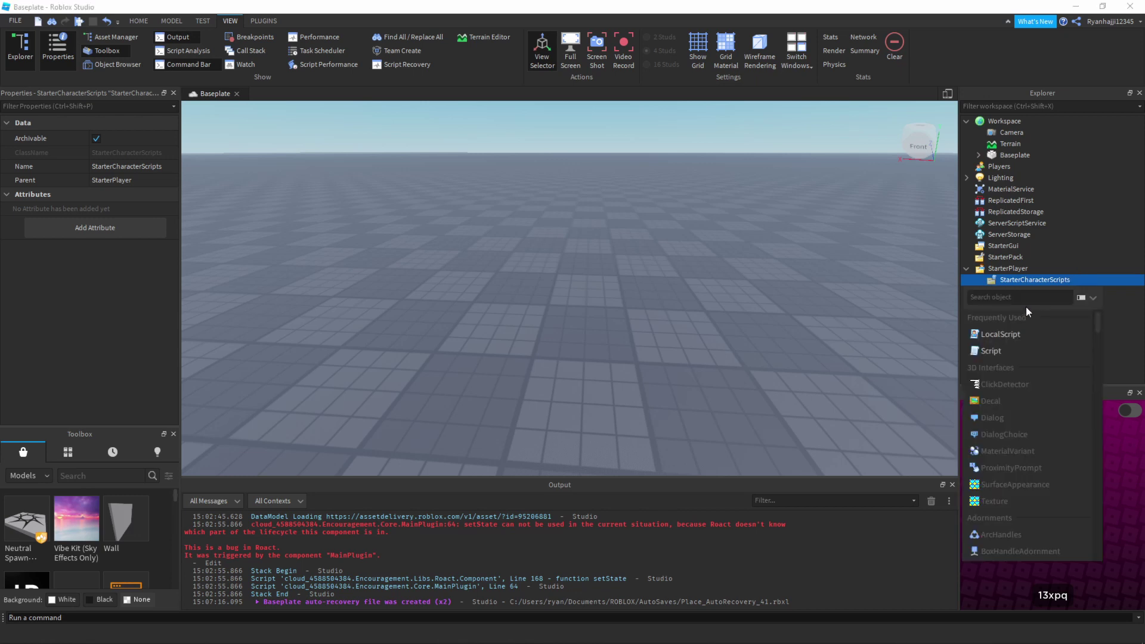
click(1013, 335)
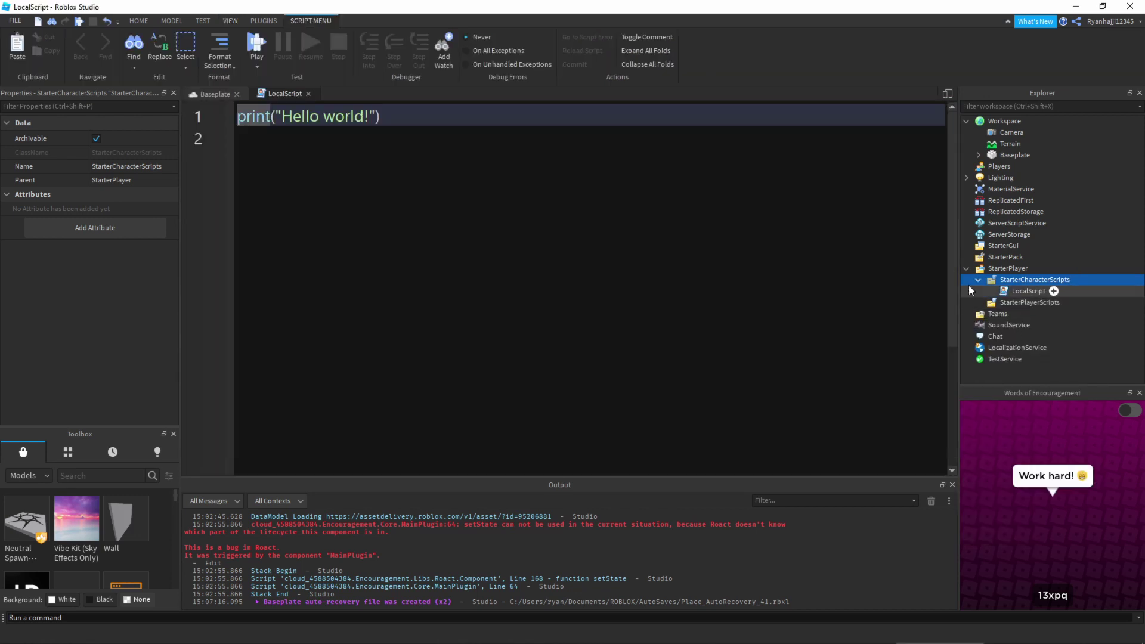
key(ctrl+a)
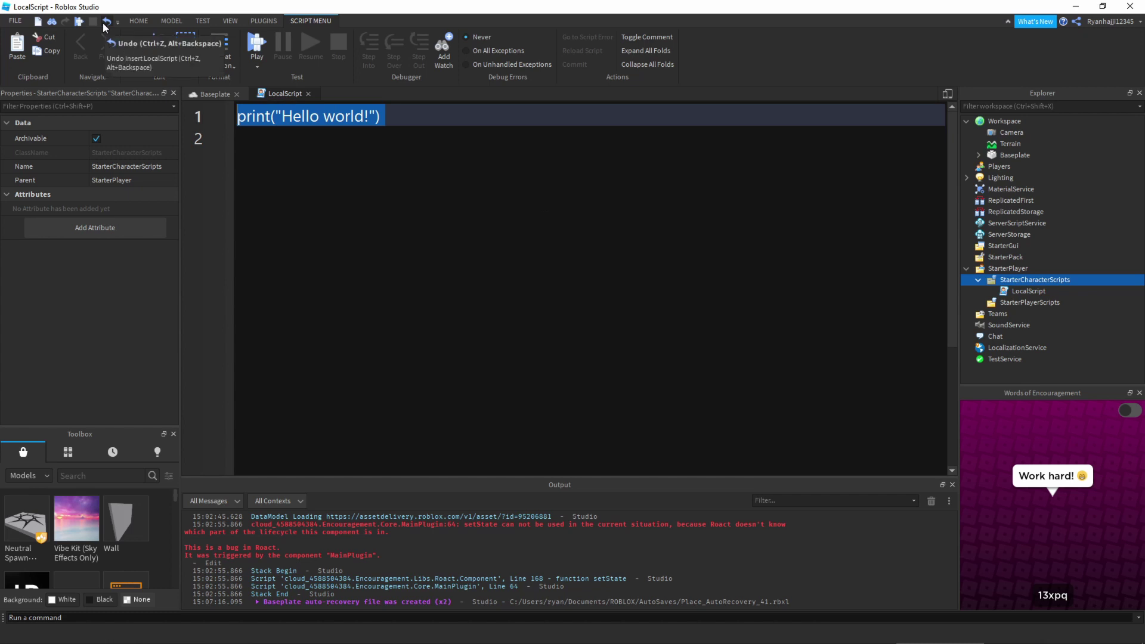
key(BackSpace)
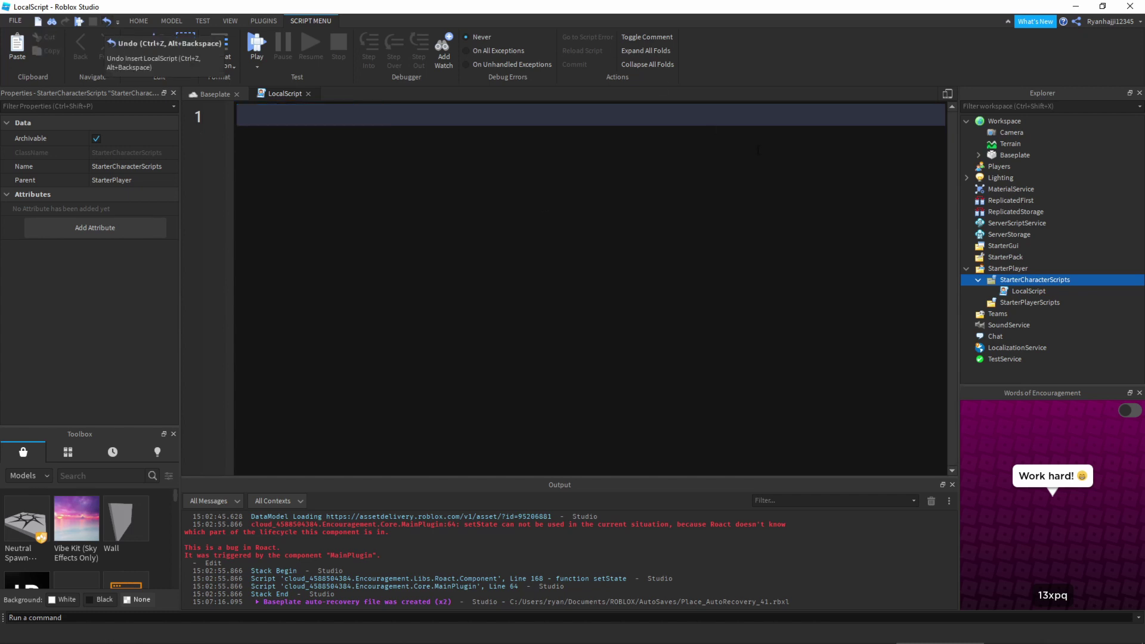
click(1054, 292)
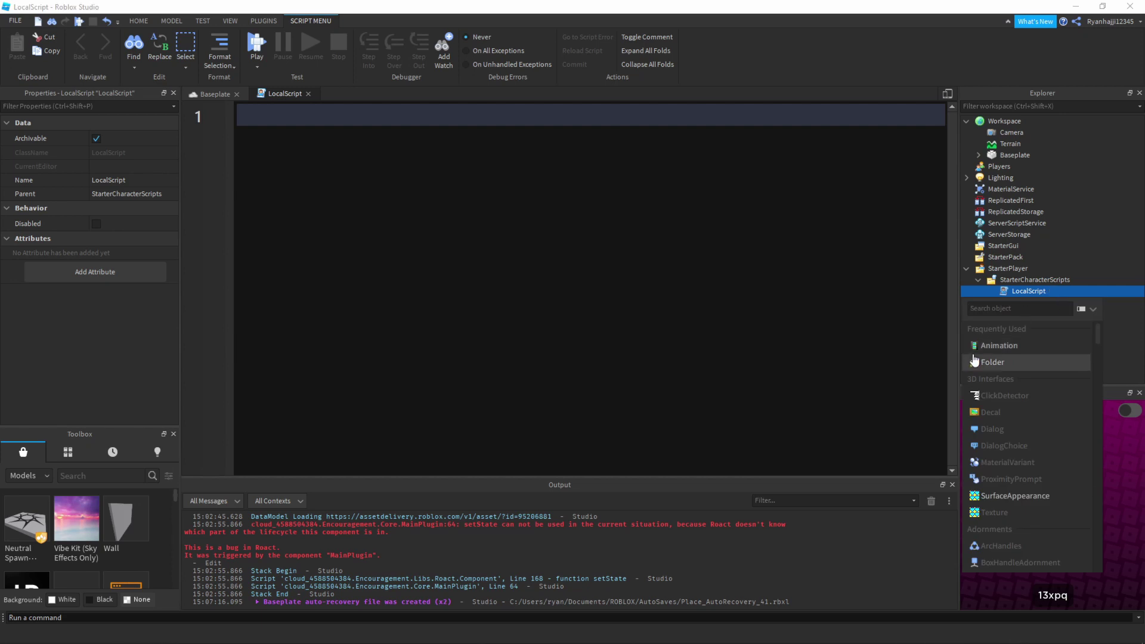
Insert an Animation object into the LocalScript and name it Wave.
click(1035, 305)
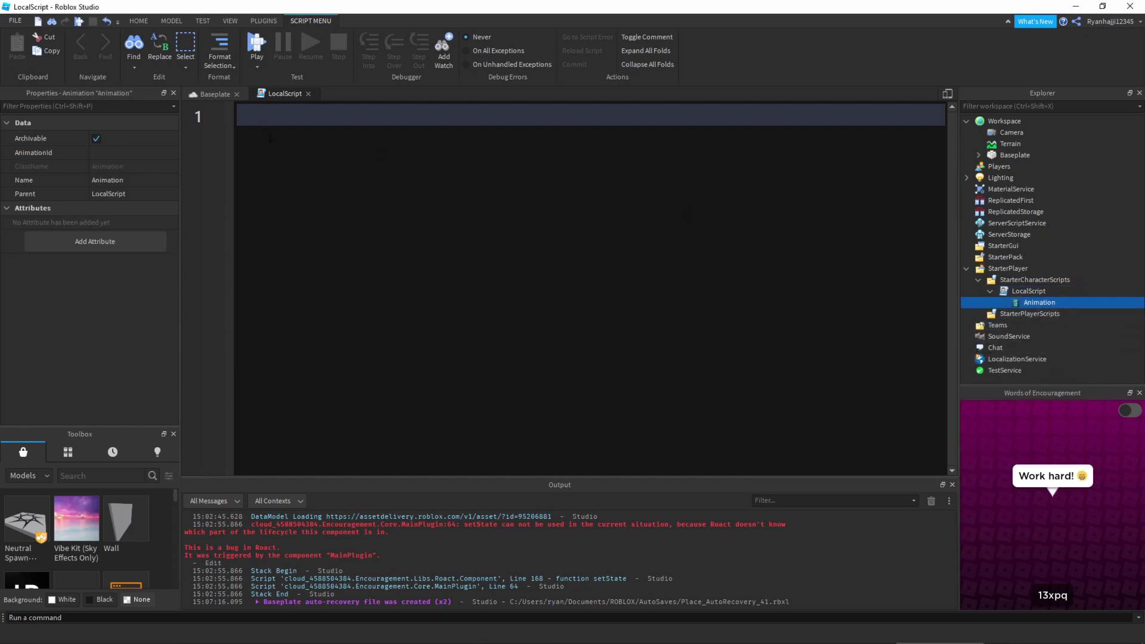
click(123, 154)
text(Wav)
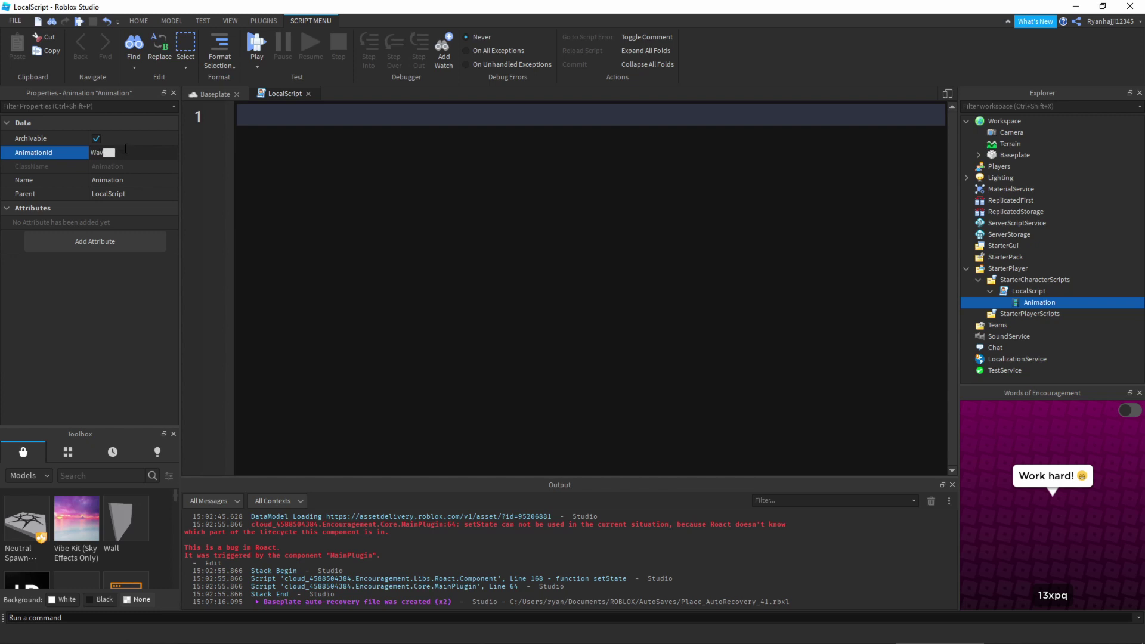
text(e)
key(BackSpace)
key(BackSpace)
key(BackSpace)
key(BackSpace)
click(127, 179)
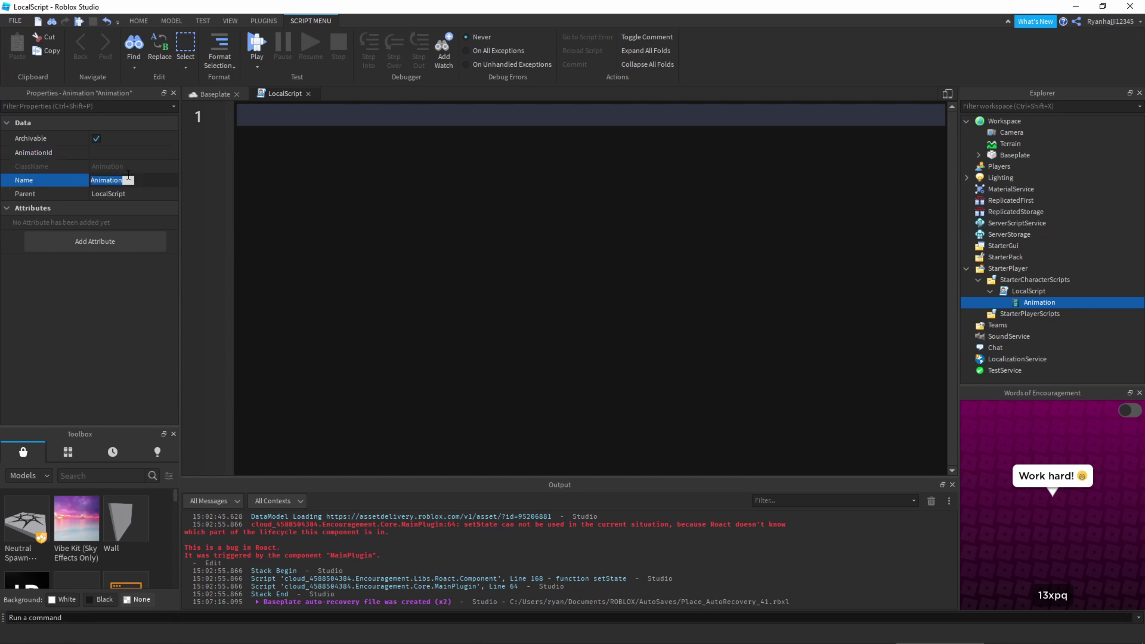
text(Wave)
key(Return)
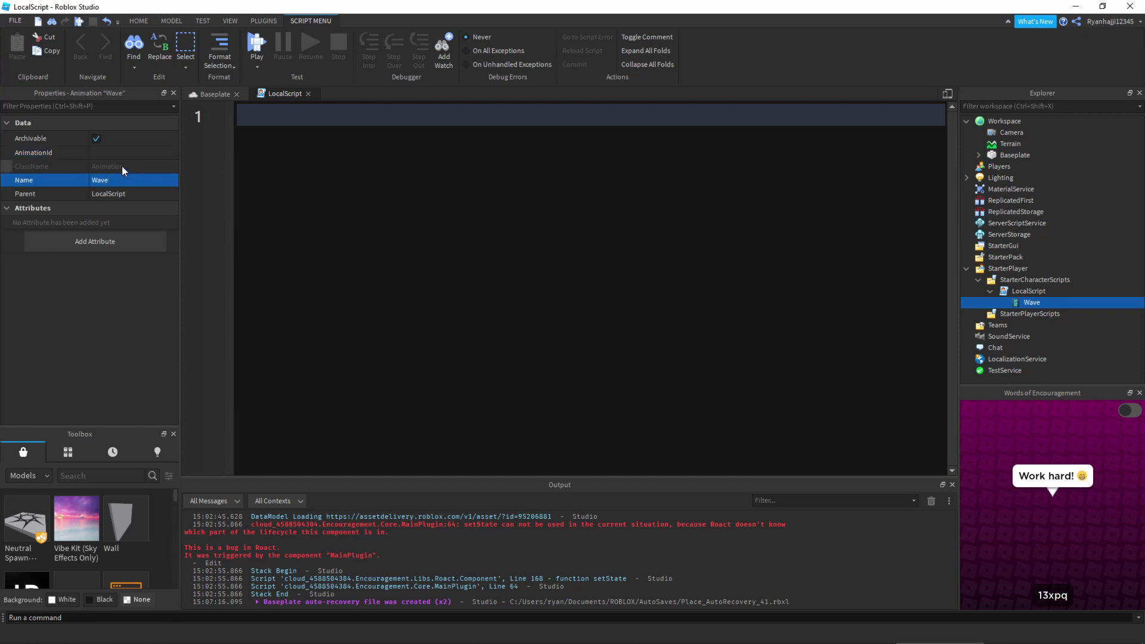
click(117, 156)
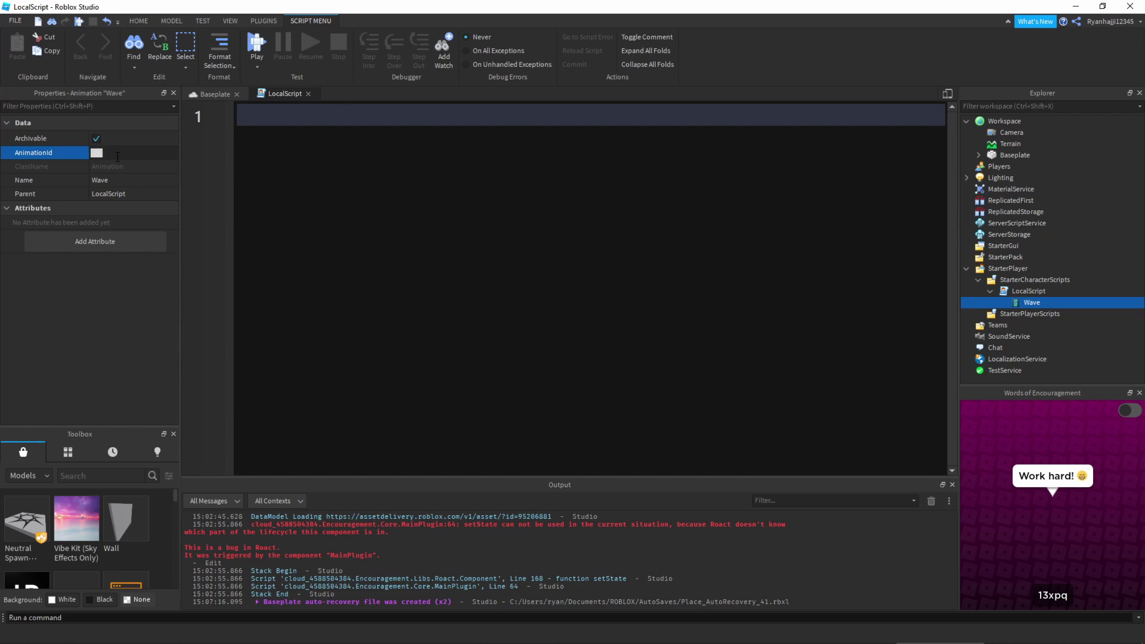
key(ctrl+v)
key(Return)
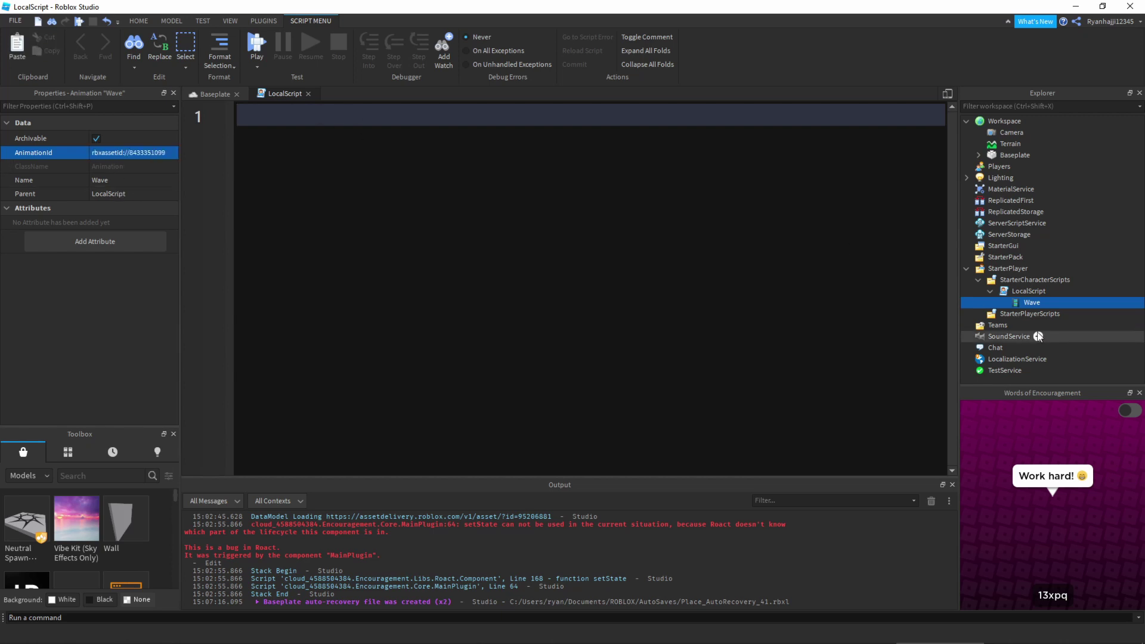
mouse_move(1015, 308)
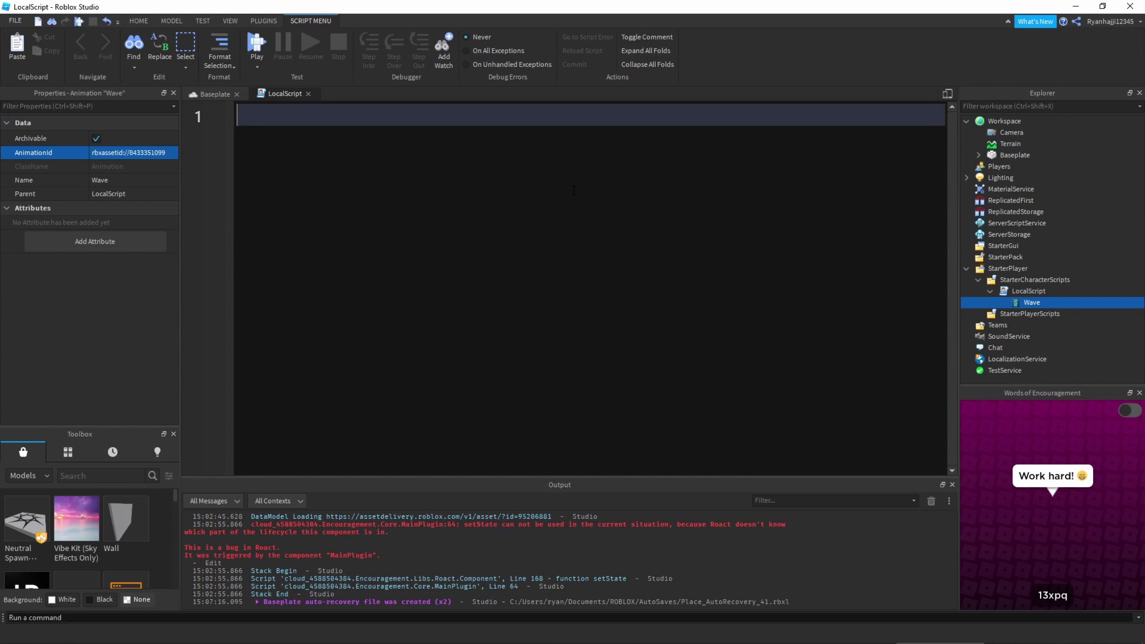
Write line 1: local UIS = game:GetService("UserInputService").
text(local UIS = gam)
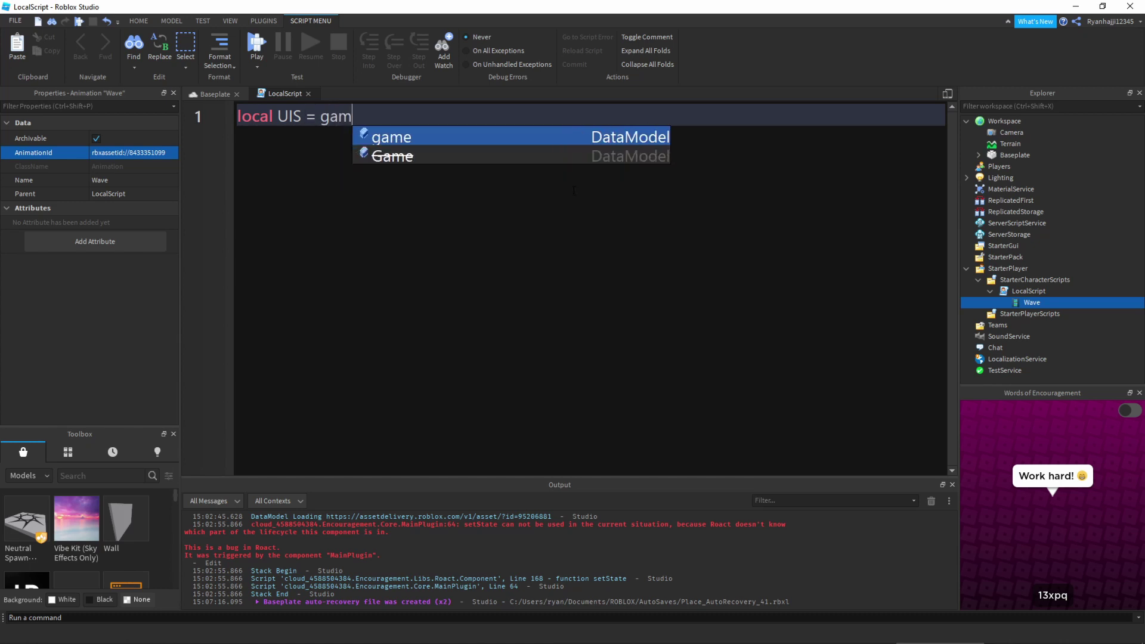
text(e:GetService(")
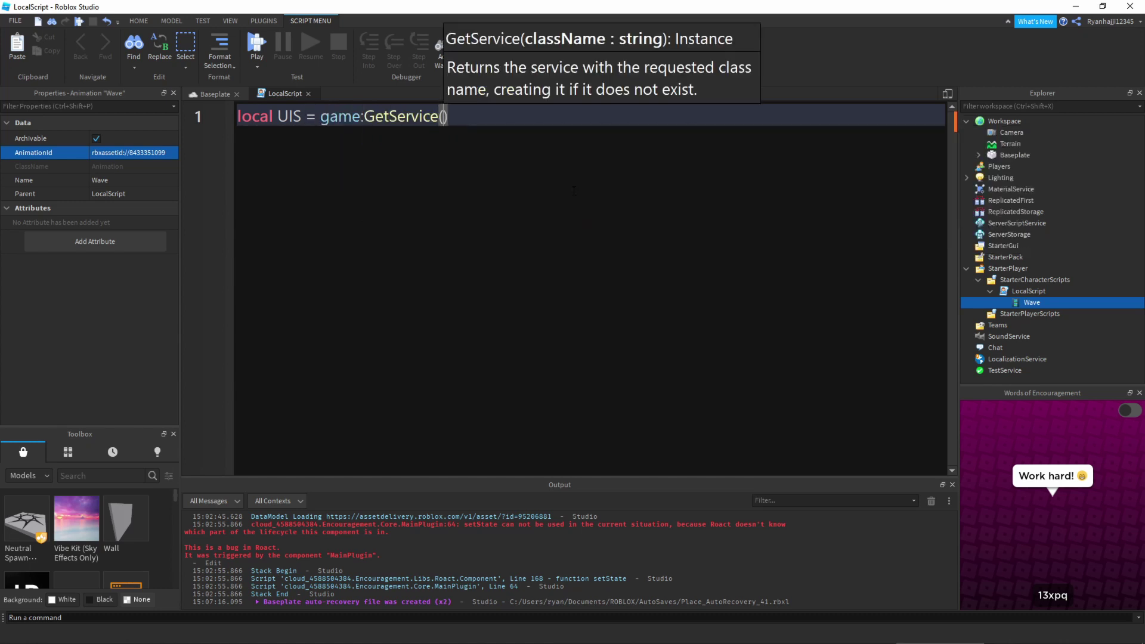
text(UserI)
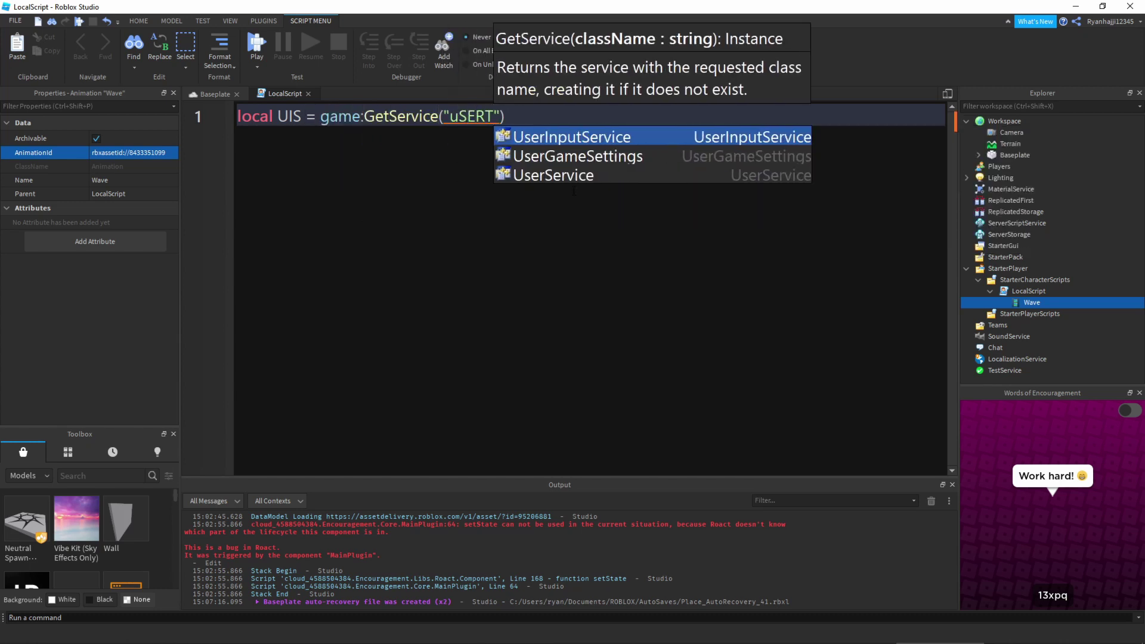
key(Tab)
key(End)
key(Return)
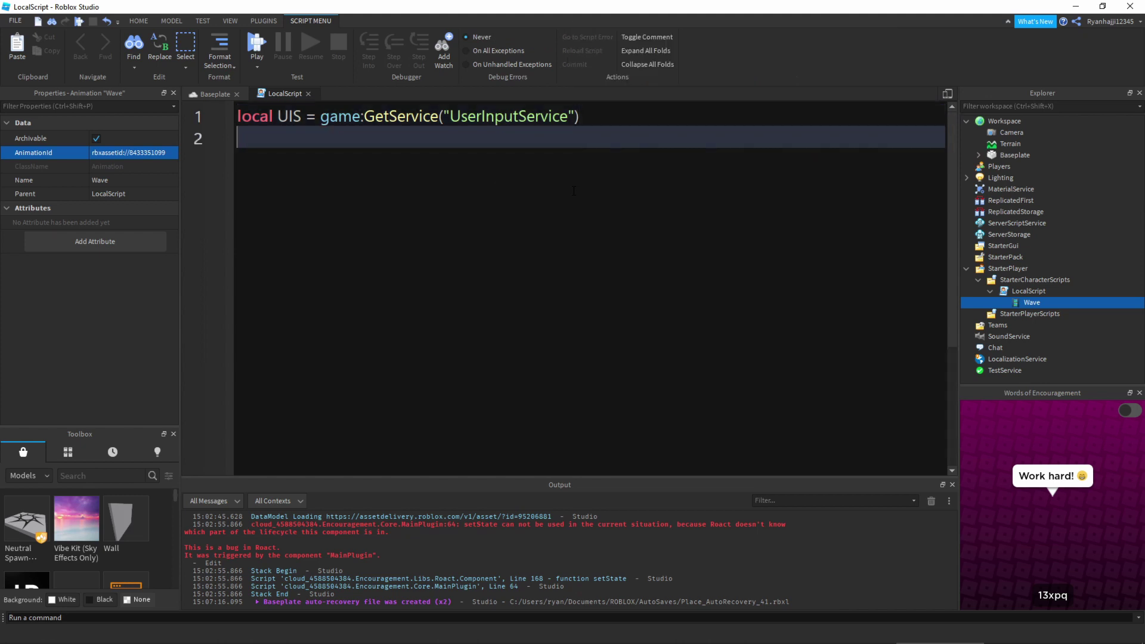
Write line 2: local character = game.Workspace:WaitForChild(game.Players.LocalPlayer.Name).
text(LOCAL)
key(BackSpace)
key(BackSpace)
key(BackSpace)
key(BackSpace)
key(BackSpace)
text(local character)
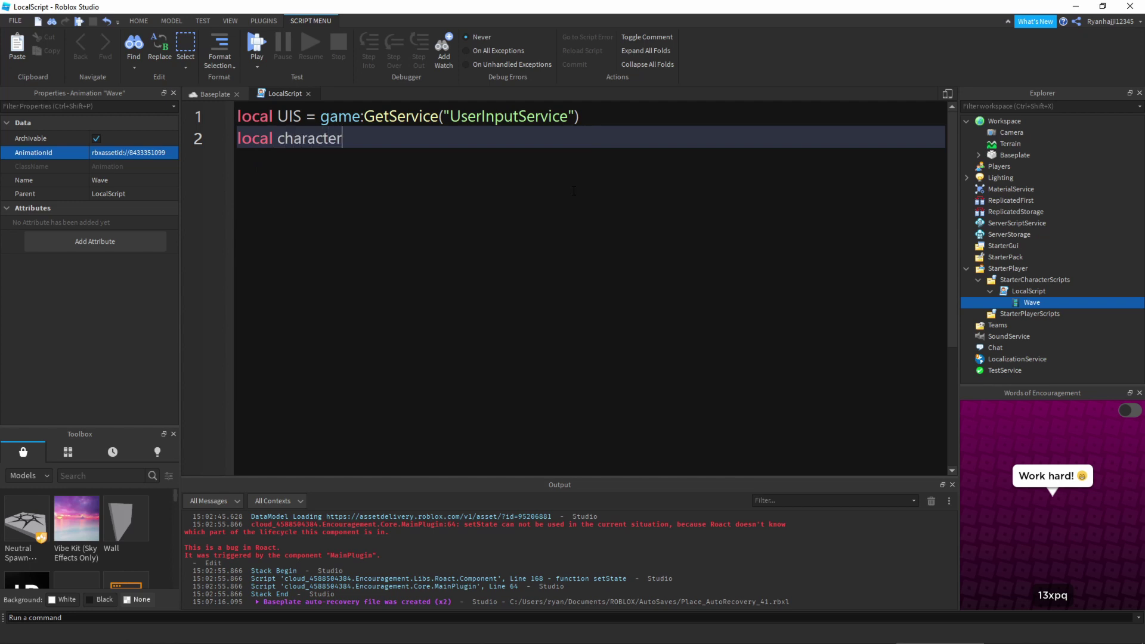
text( = game.O)
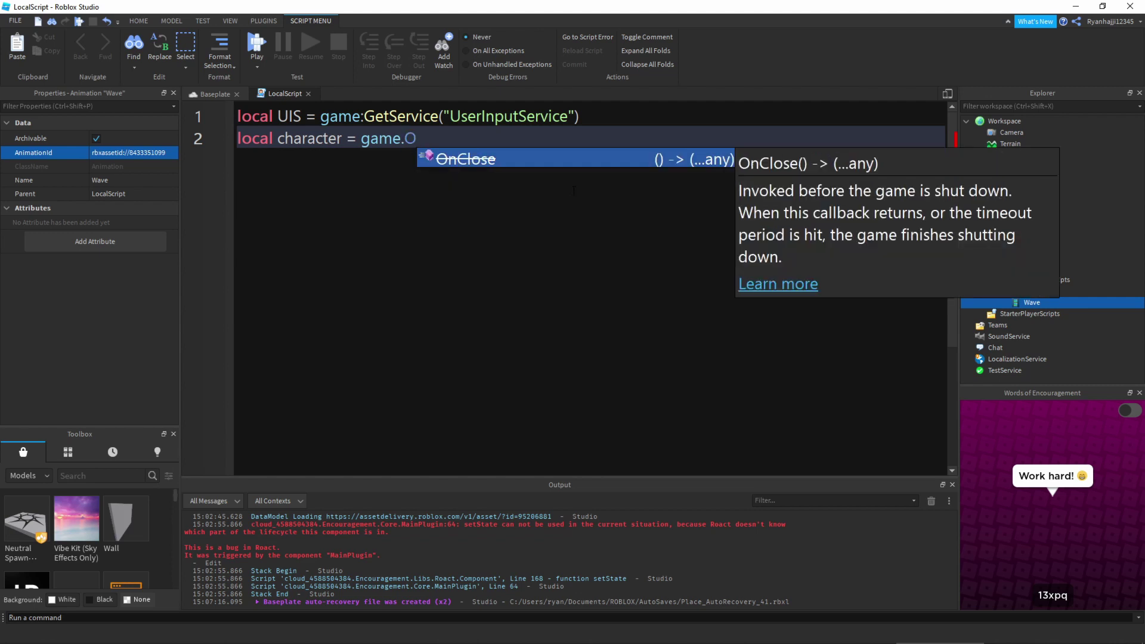
key(BackSpace)
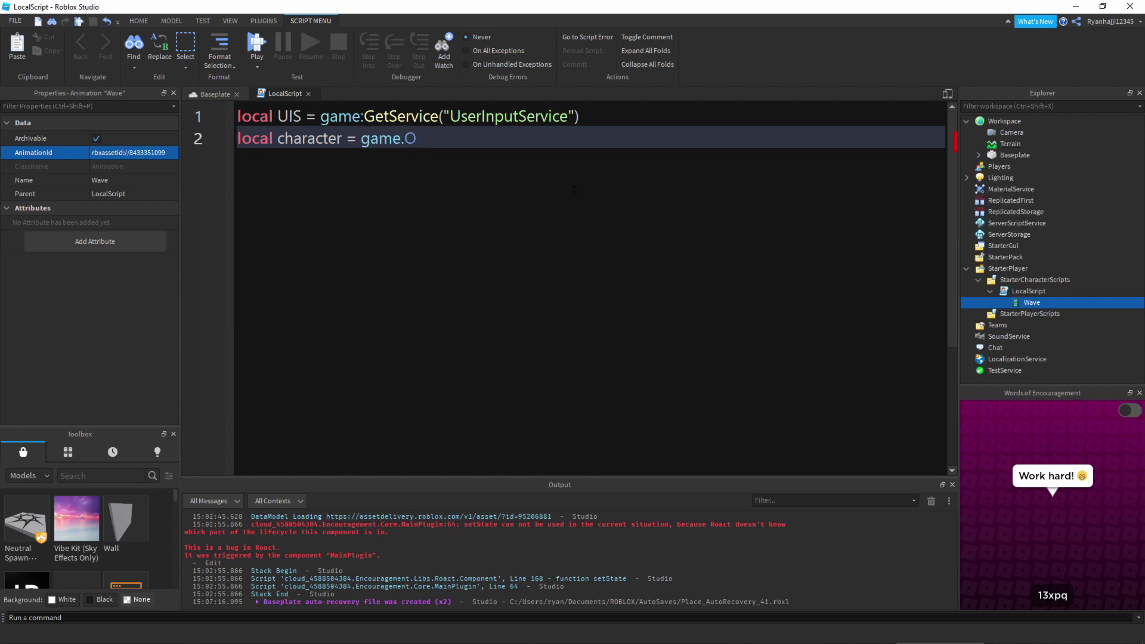
text(Wo)
key(Tab)
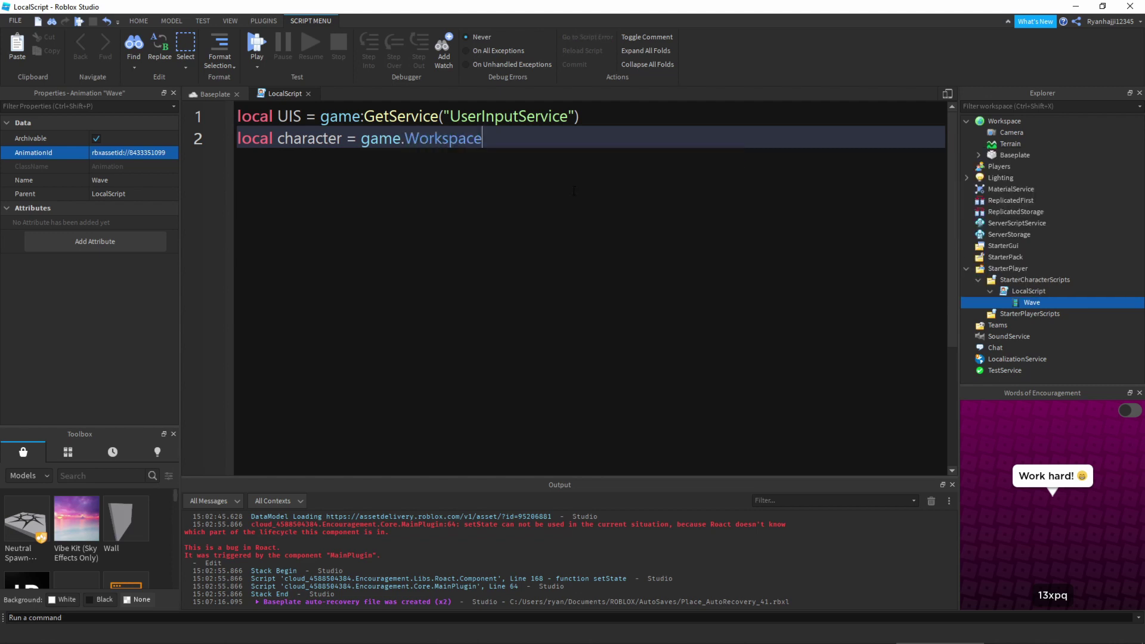
text(:W)
key(Tab)
text(()
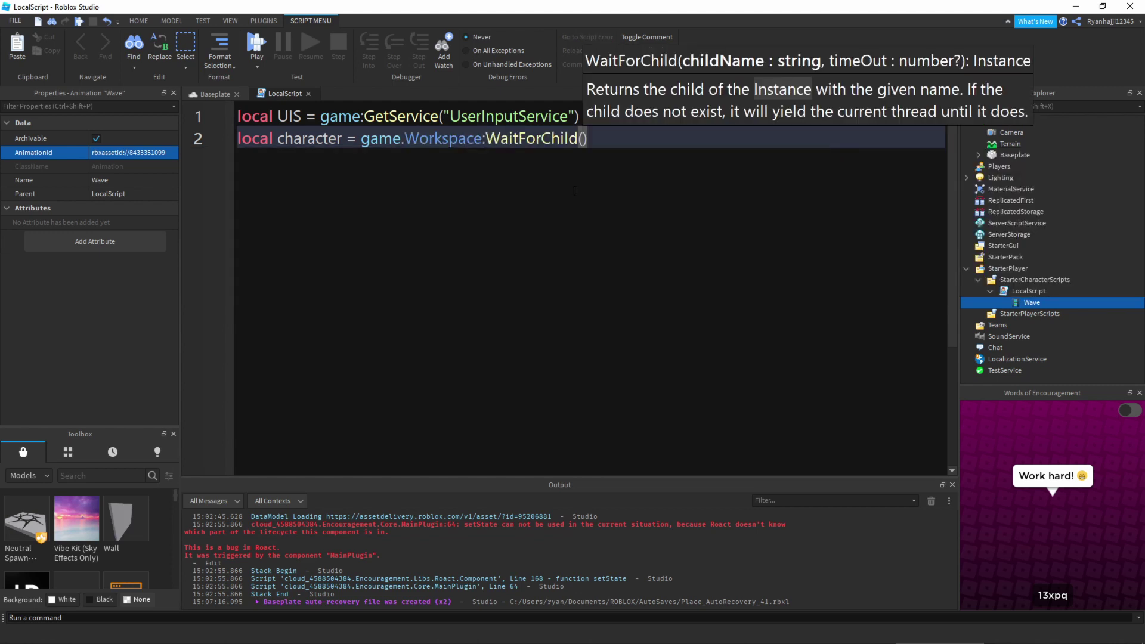
text(game.)
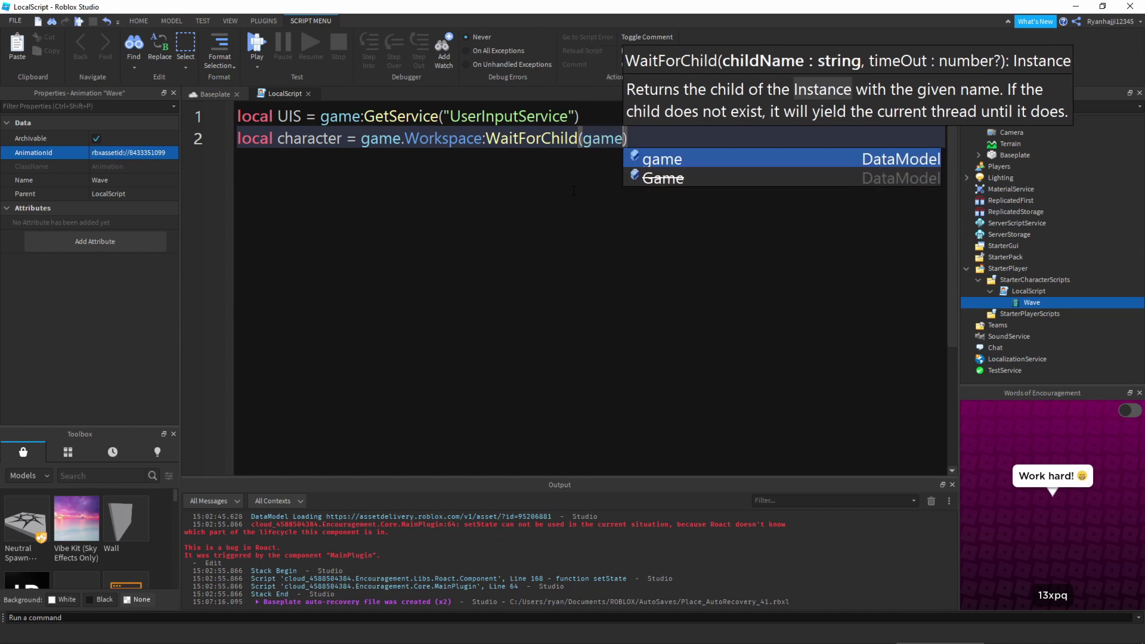
text(Pla)
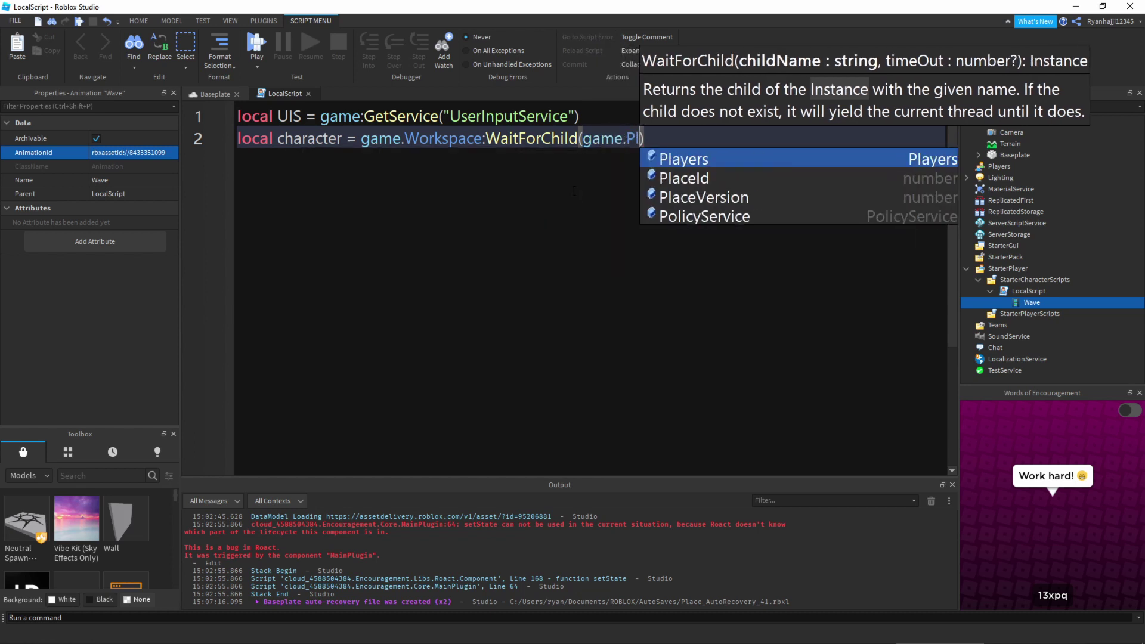
key(Tab)
text(.)
key(Tab)
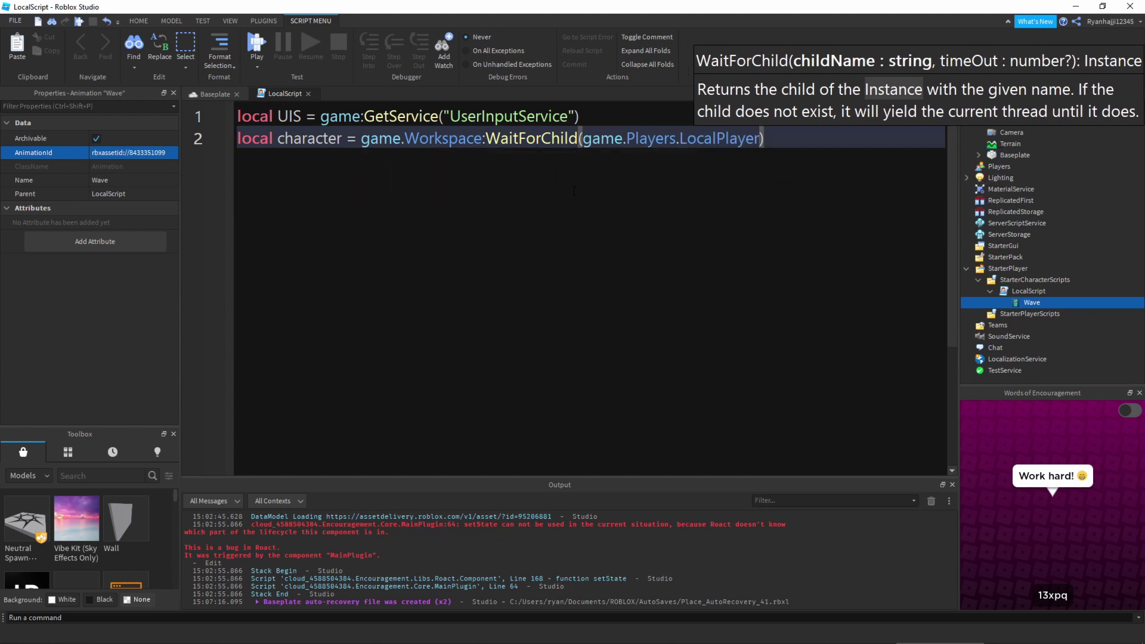
text(.N)
key(Tab)
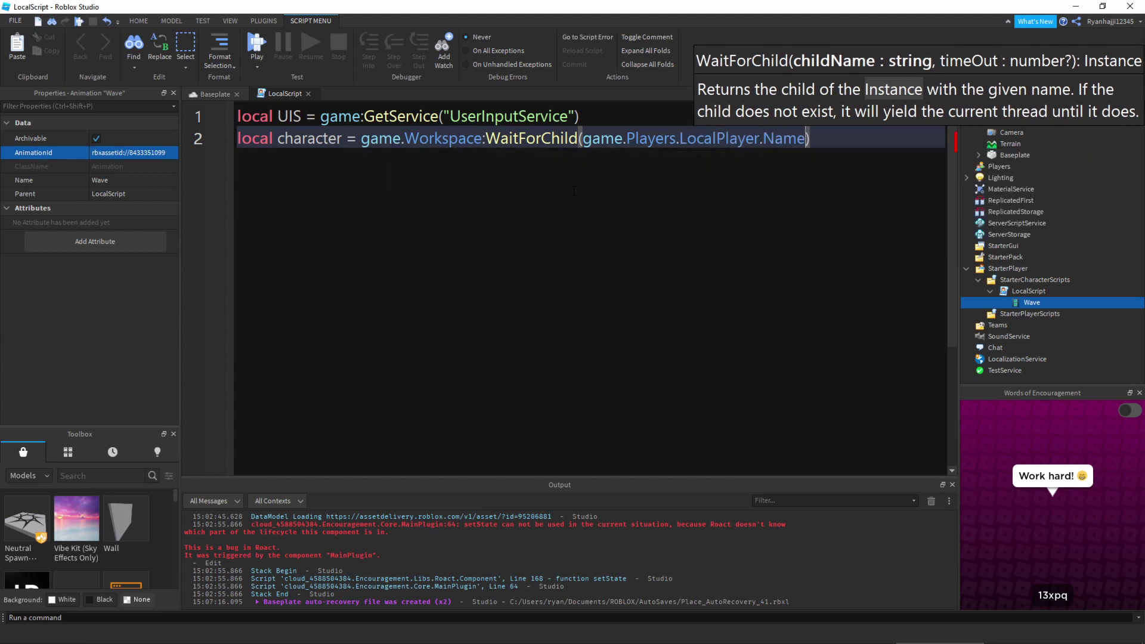
key(Right)
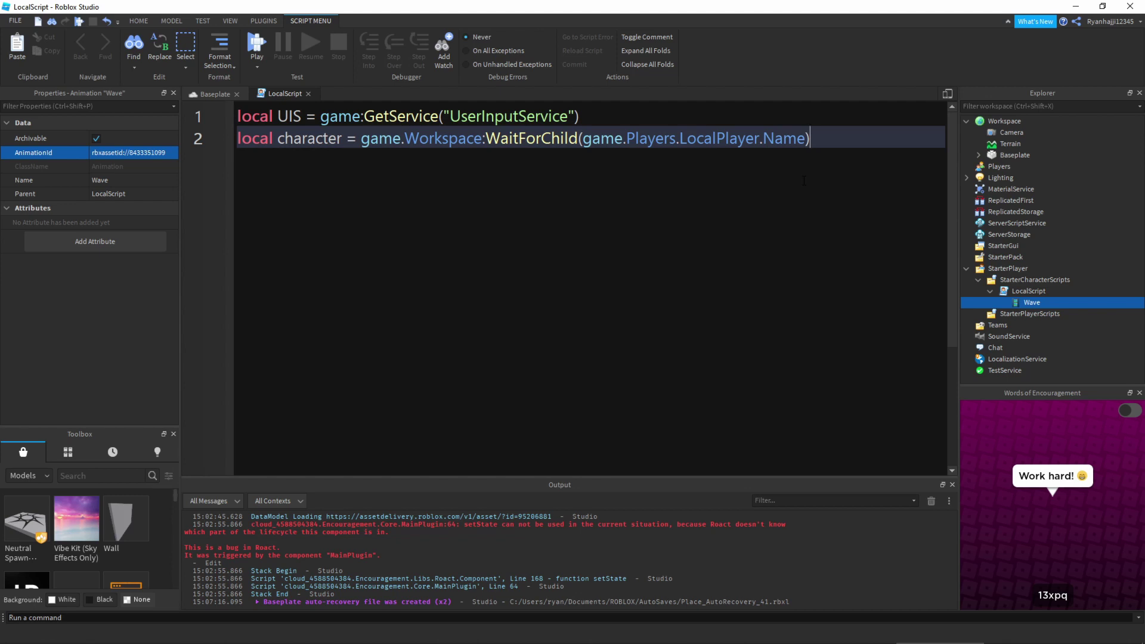
key(Return)
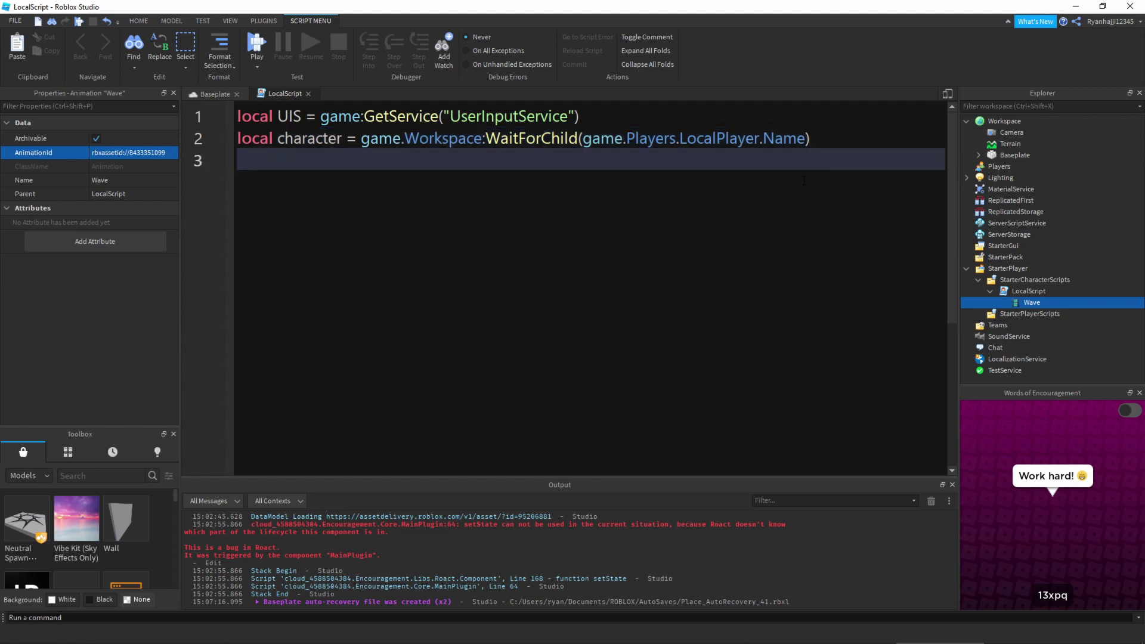
Start line 3 with local wave = character:WaitForChild("Humanoid").
text(local wave = character)
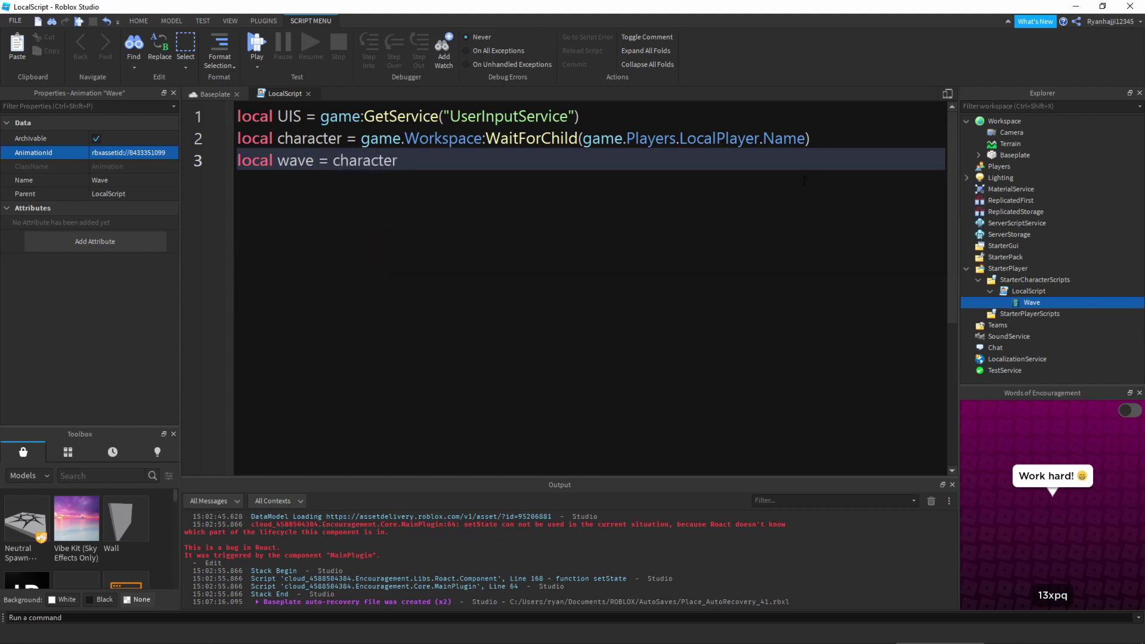
text(:W)
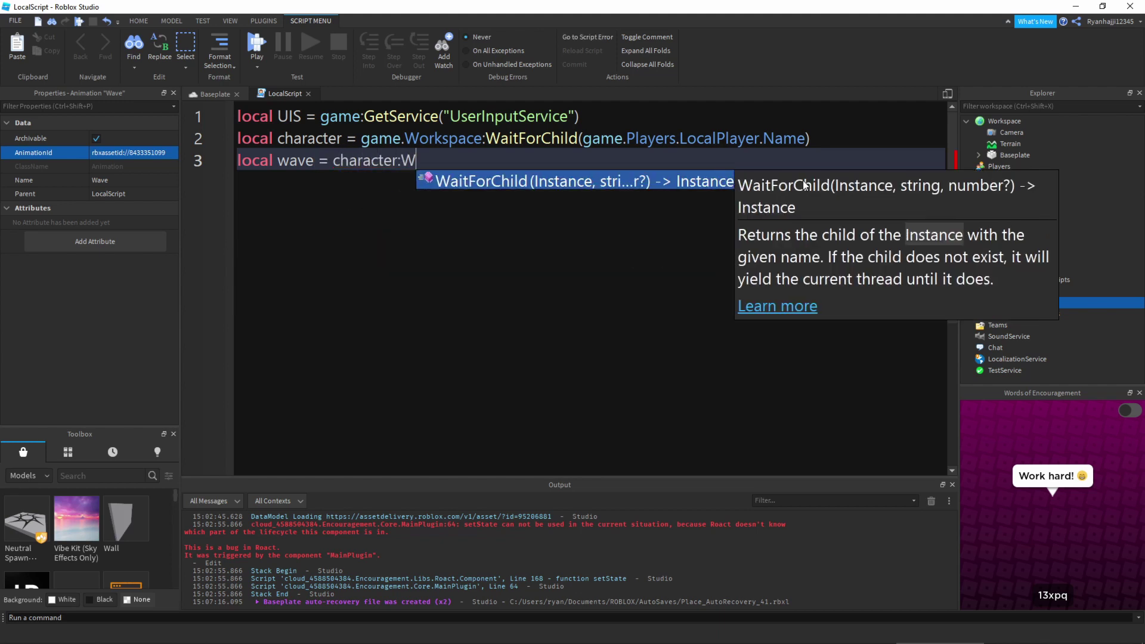
key(Tab)
text(()
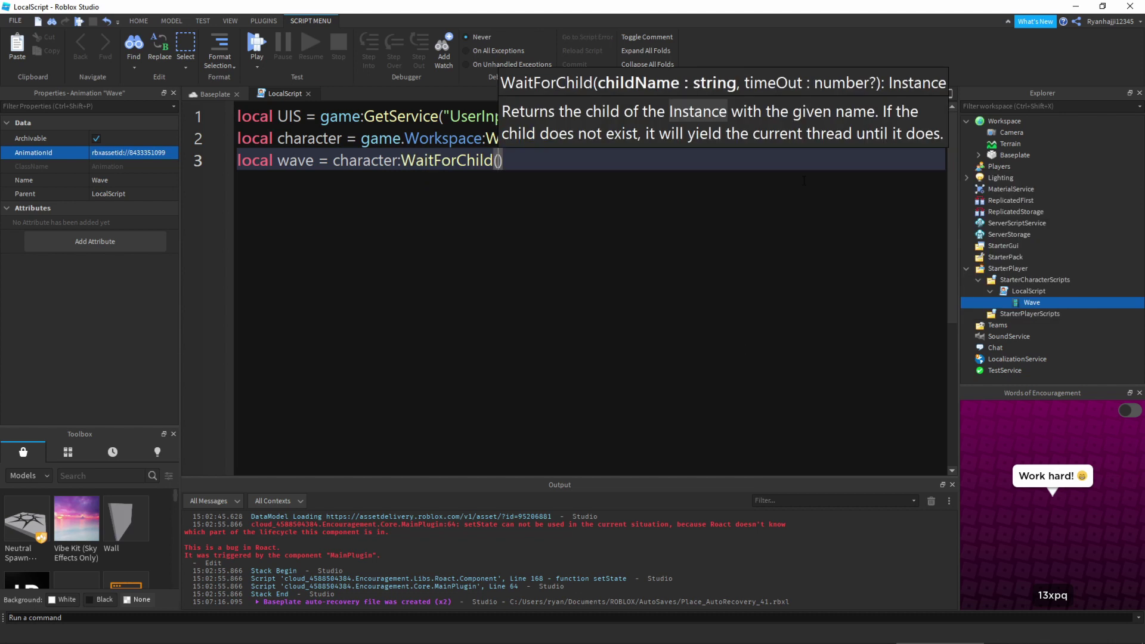
text("Humanoid)
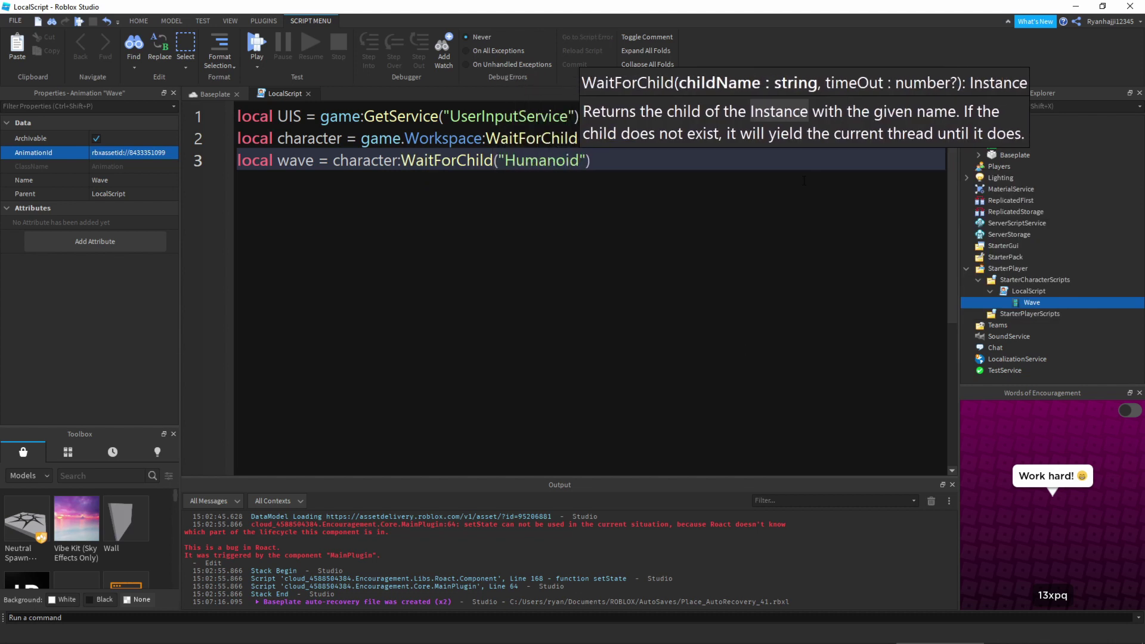
key(Right)
key(Right)
Finish line 3 with :LoadAnimation(script:WaitForChild("Wave")) and add two blank lines.
text(:)
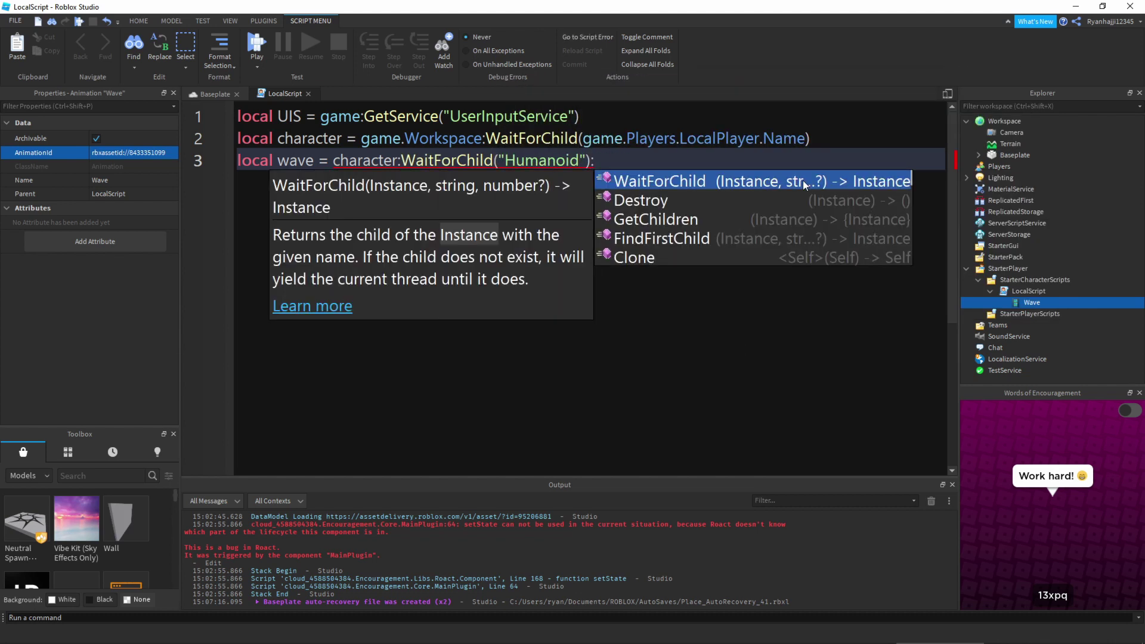
text(LoadAnimation(*)
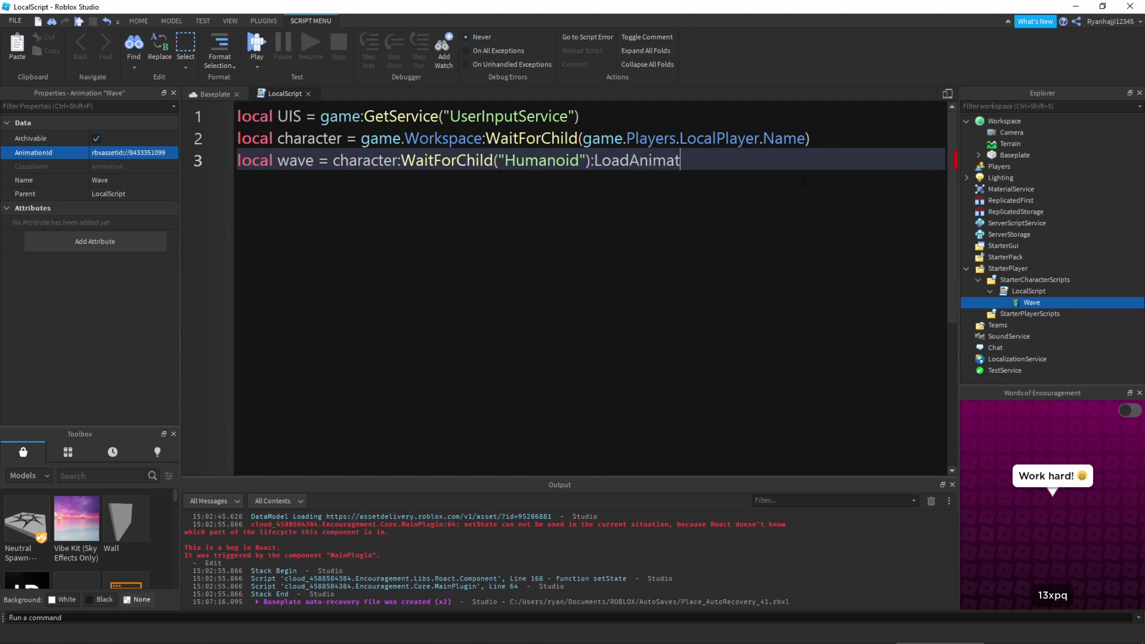
key(BackSpace)
key(BackSpace)
text())
key(Left)
text(sc)
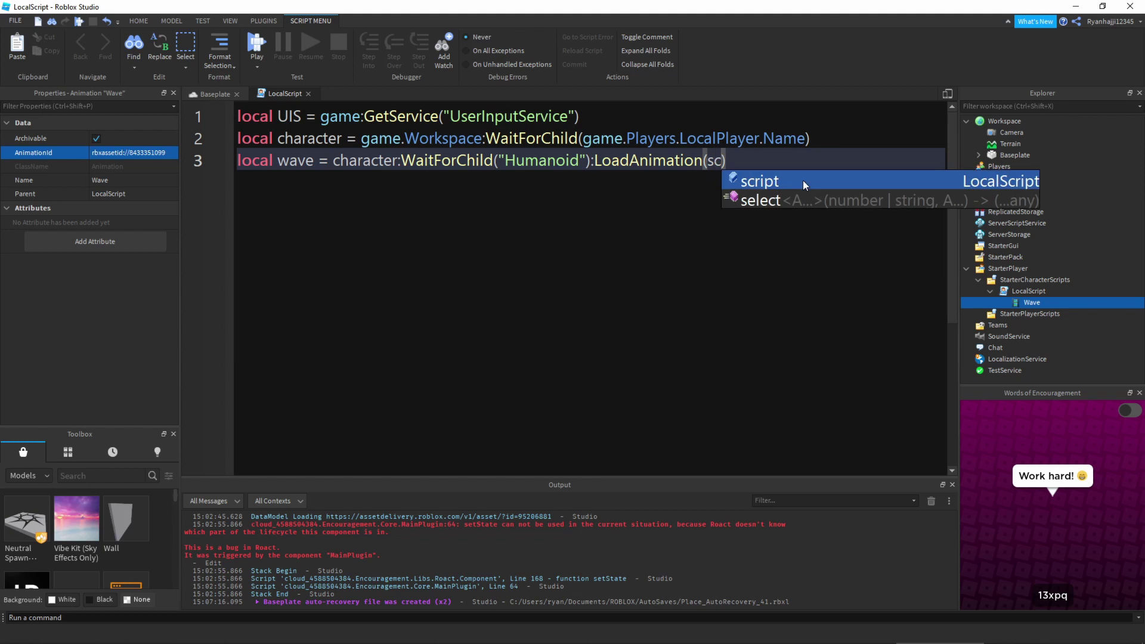
key(Tab)
text(:)
key(Tab)
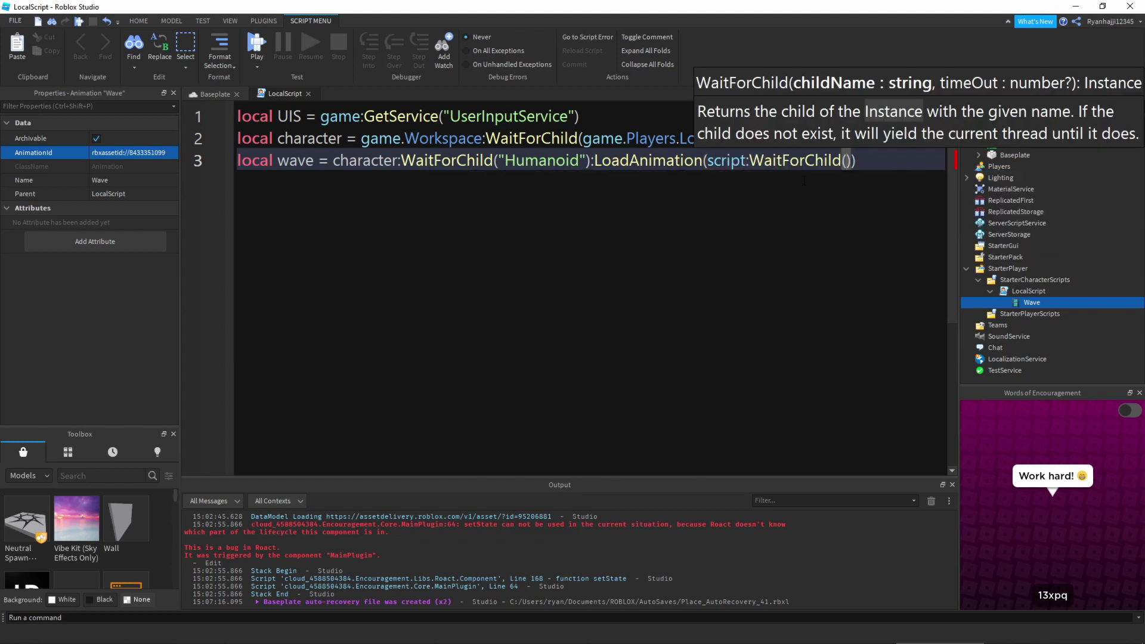
text(W)
key(BackSpace)
text(")
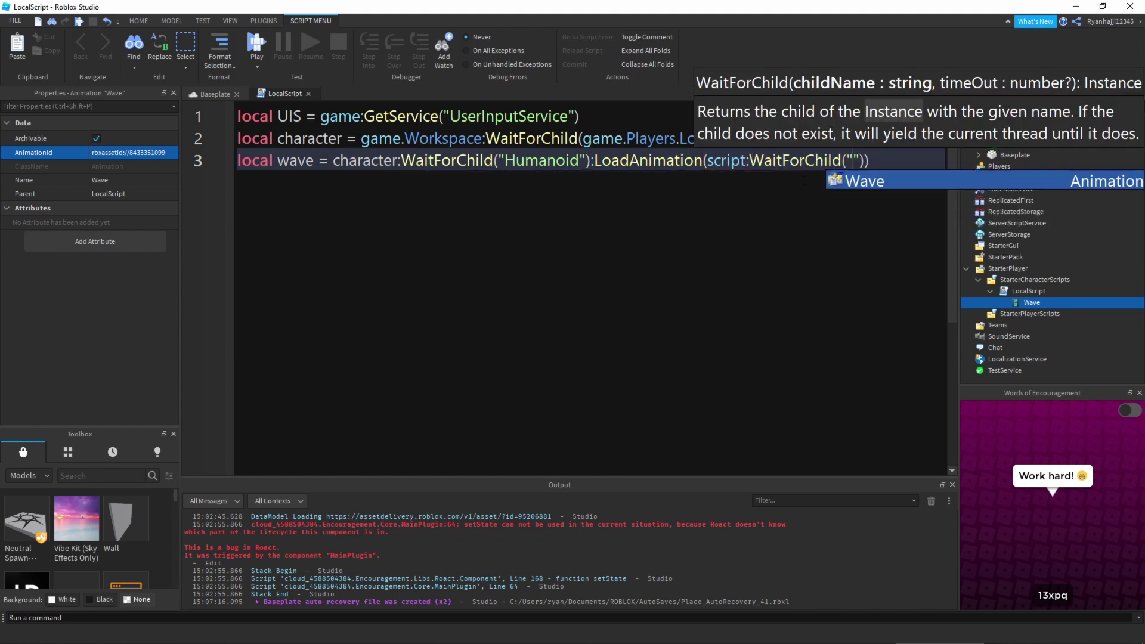
key(Tab)
key(Right)
key(Right)
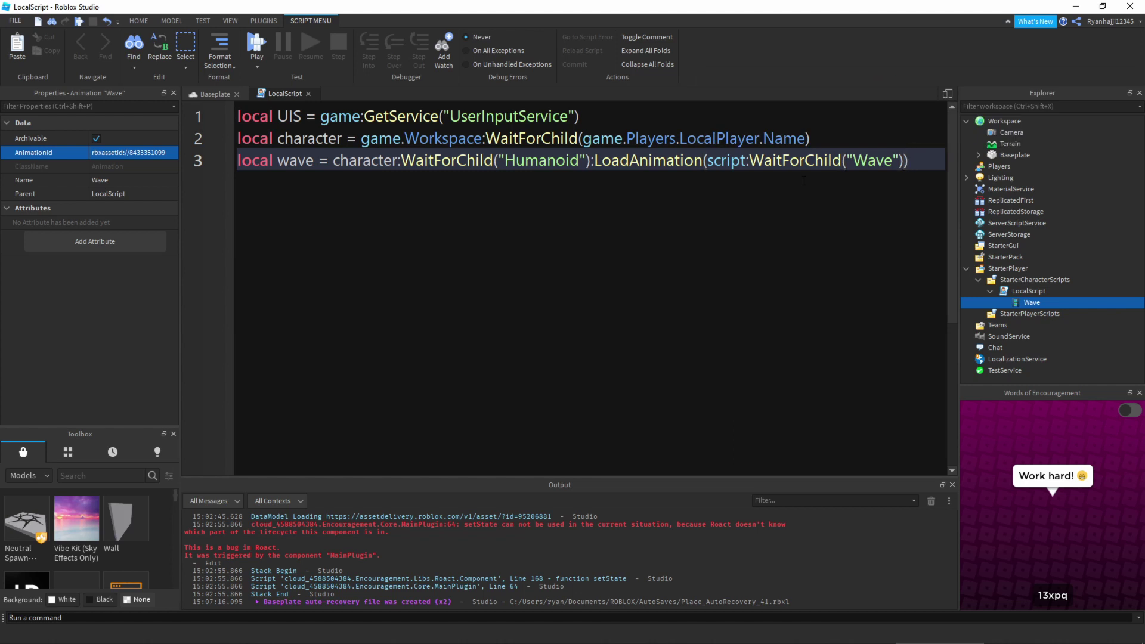
key(Return)
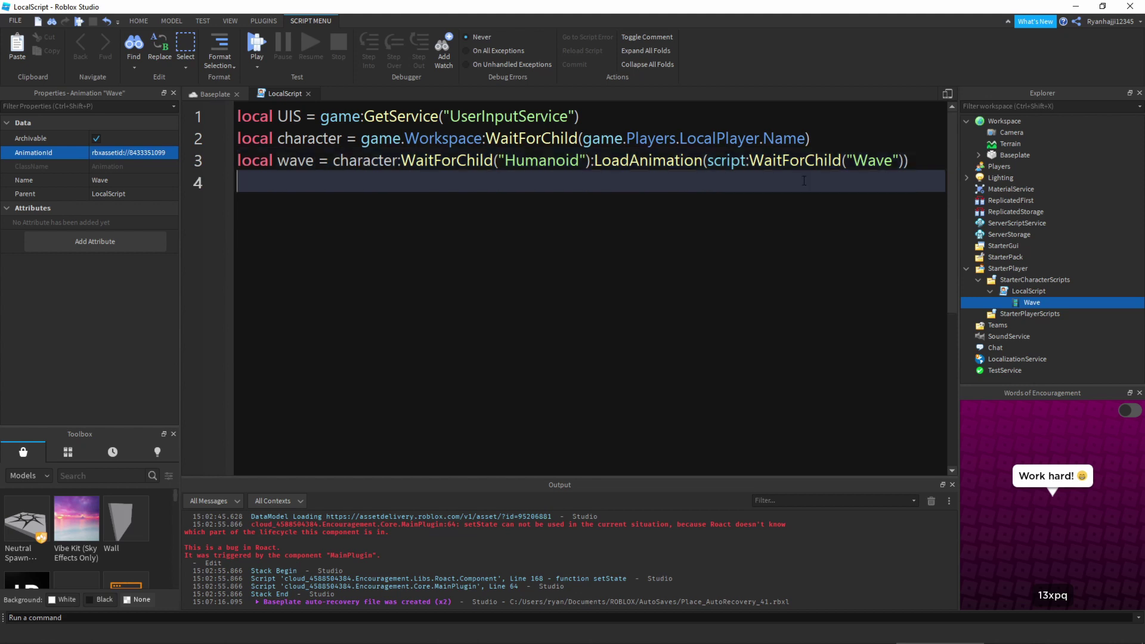
key(Return)
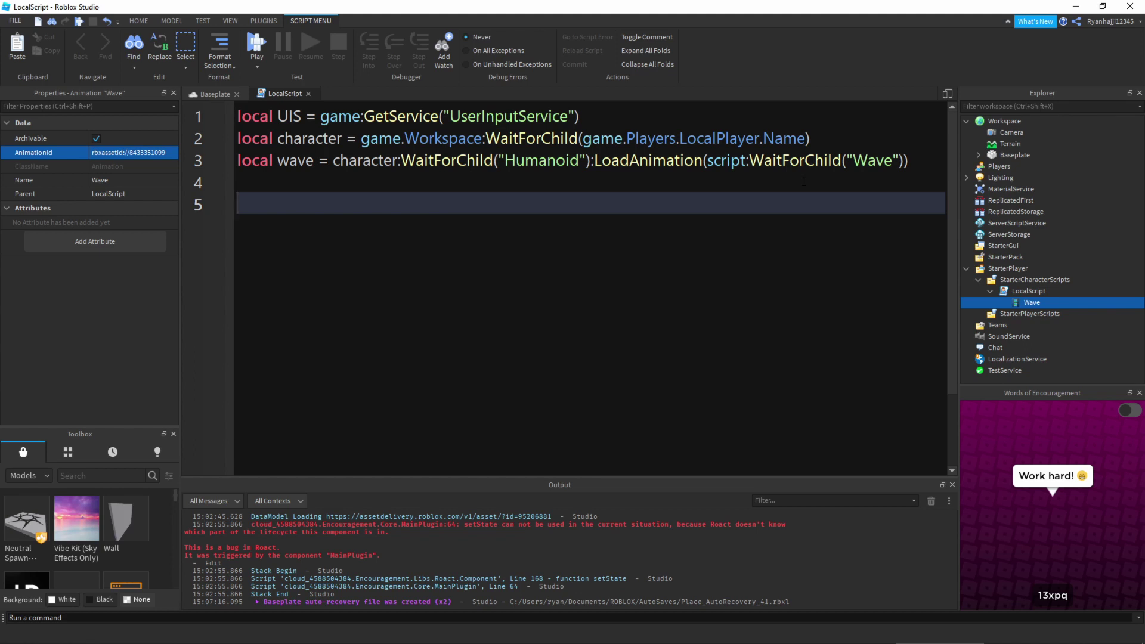
On line 5, write UIS.InputBegan:Connect(function(input) and open the function body.
text(UIS)
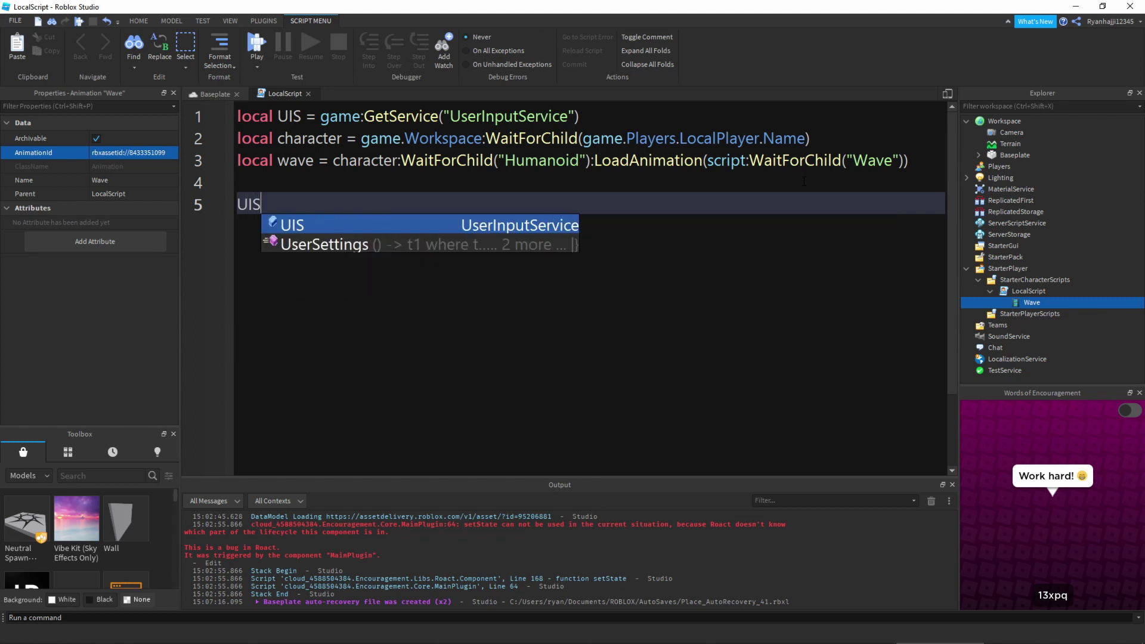
text(.Input)
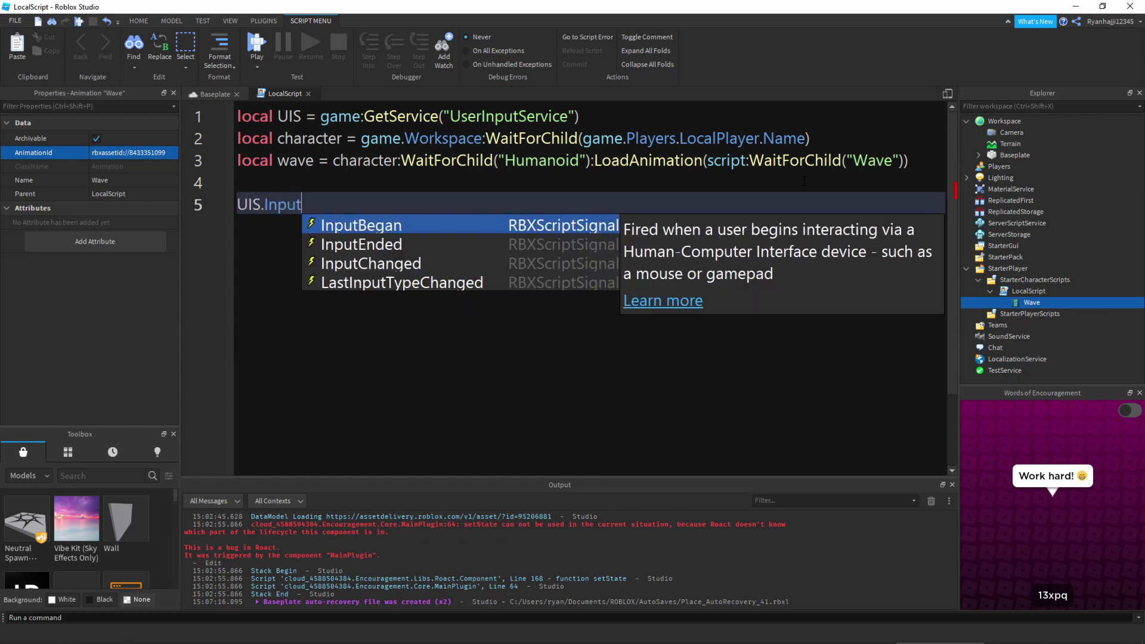
key(Tab)
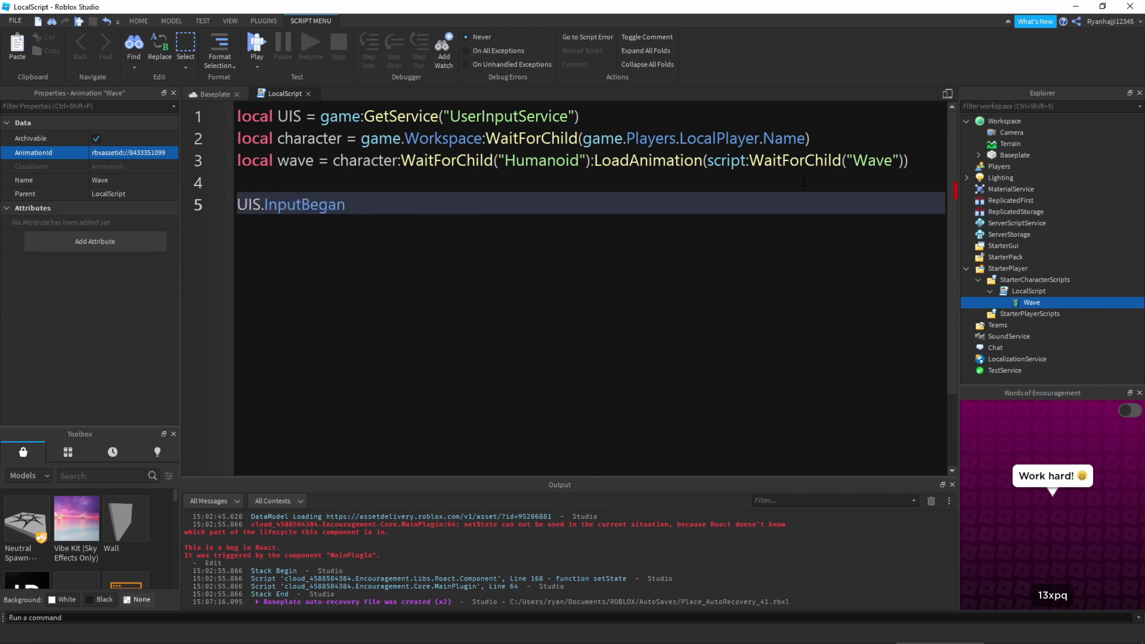
text(:Con)
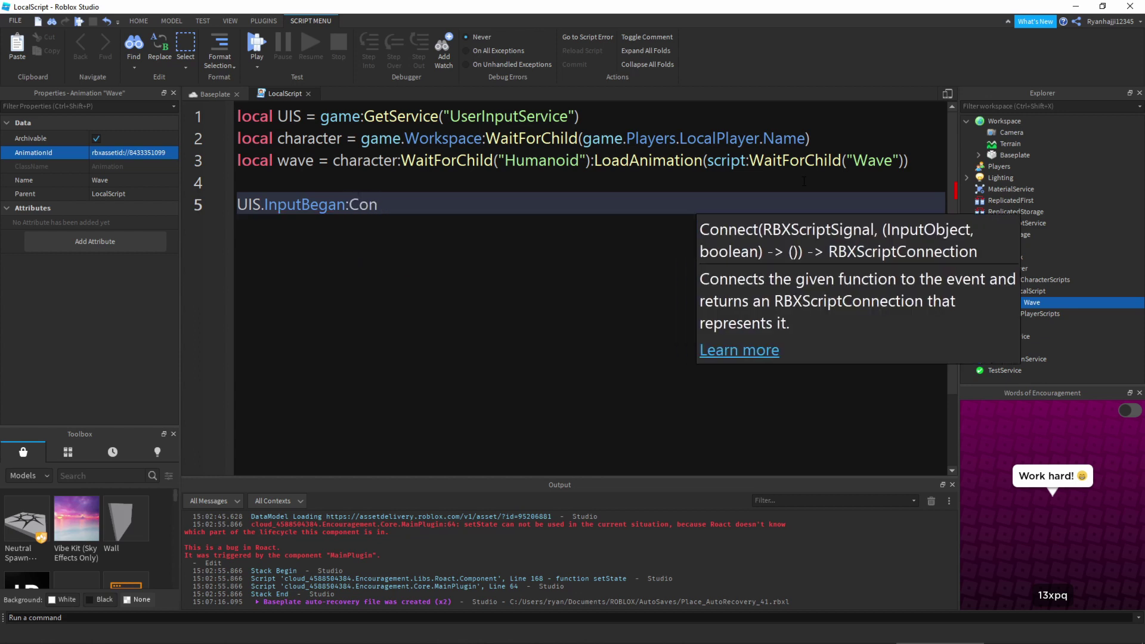
key(Tab)
text(function)
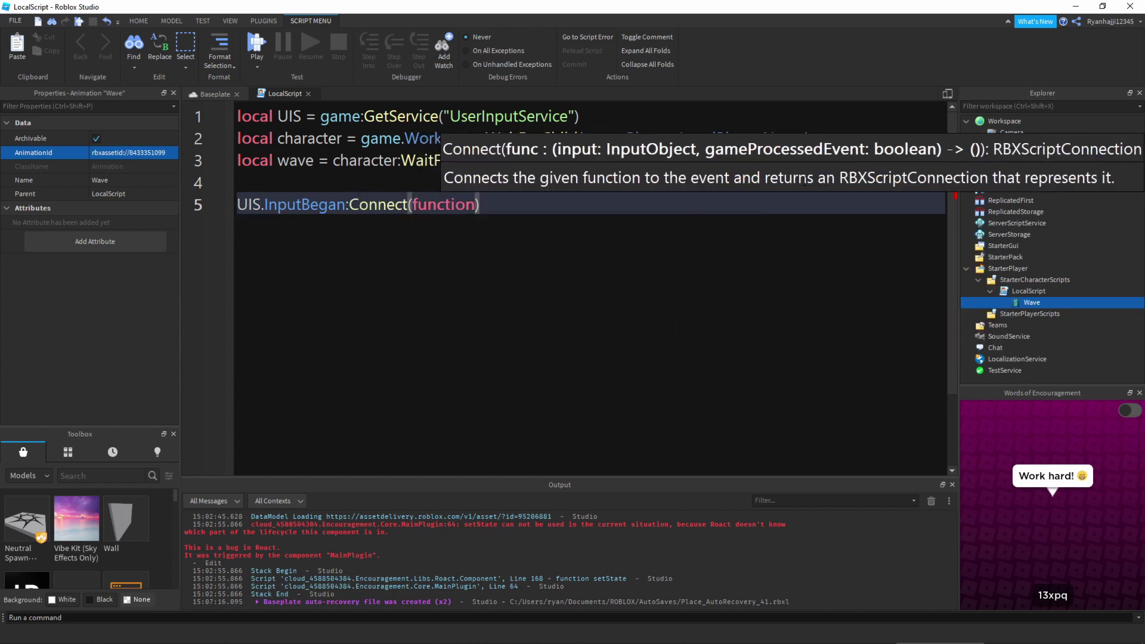
text(()
text(key)
key(BackSpace)
key(BackSpace)
key(BackSpace)
text(input)
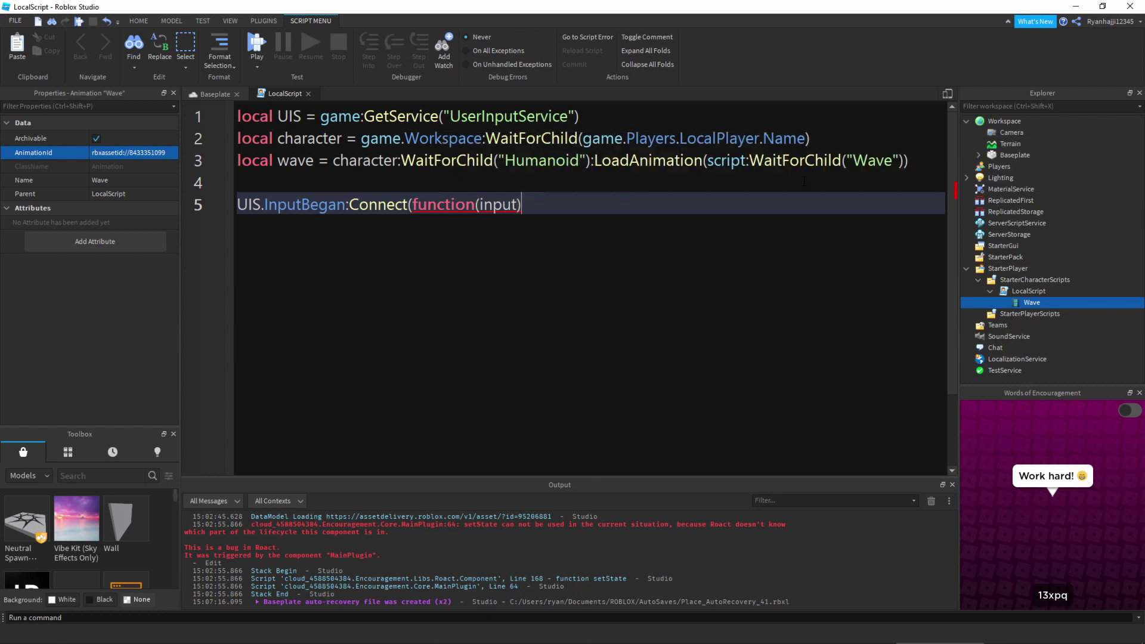
key(Return)
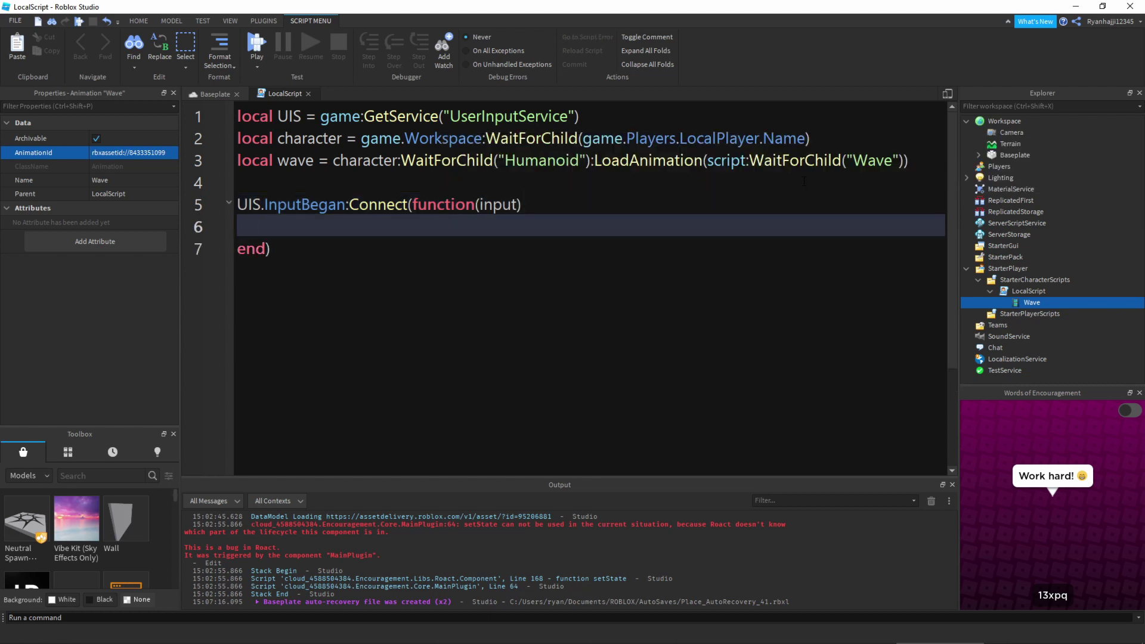
Begin the if statement checking input.KeyCode inside the handler.
text(if in)
key(Down)
key(Tab)
text(.k)
key(Tab)
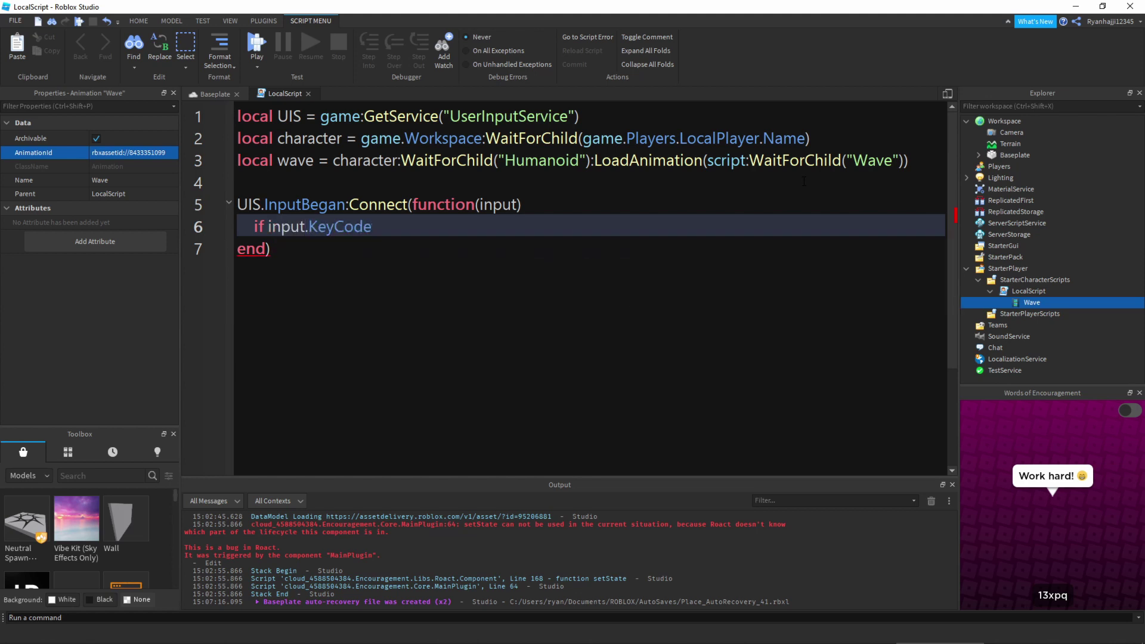
Complete the condition as == Enum.KeyCode.R then and open the if body.
text(== eniu)
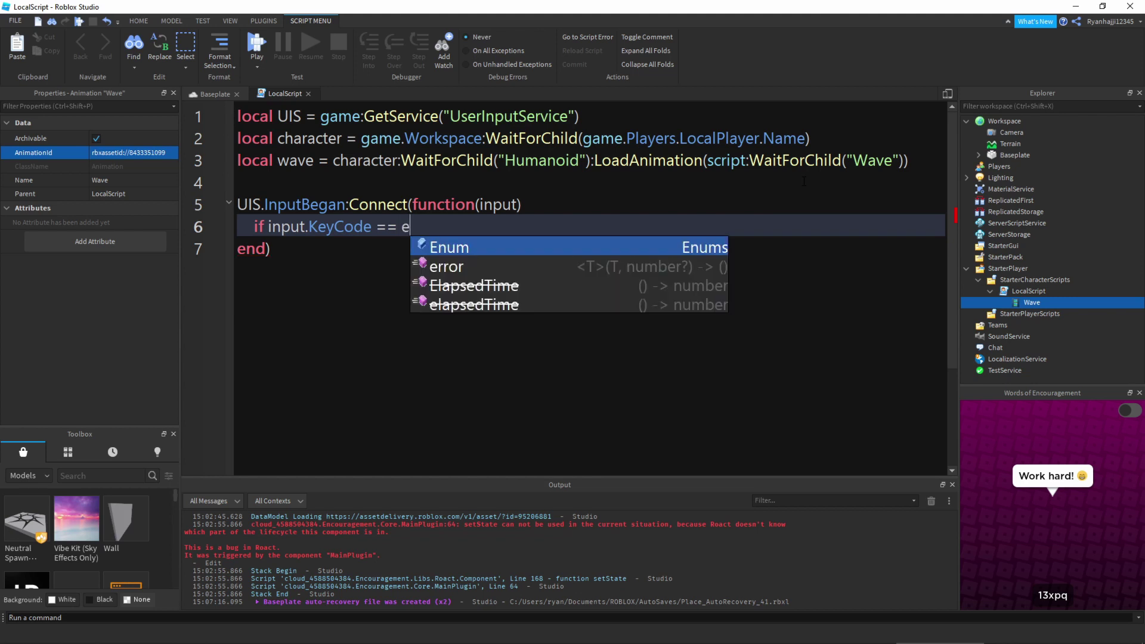
key(BackSpace)
key(BackSpace)
text(um)
key(BackSpace)
key(BackSpace)
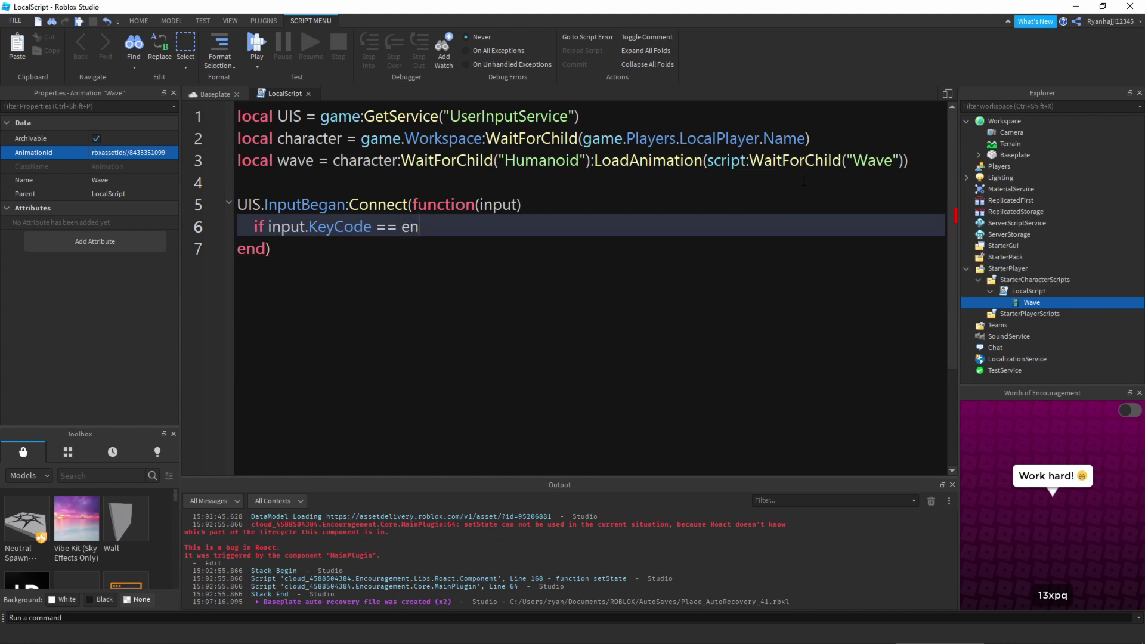
text(um)
key(Tab)
text(.Ke)
key(Tab)
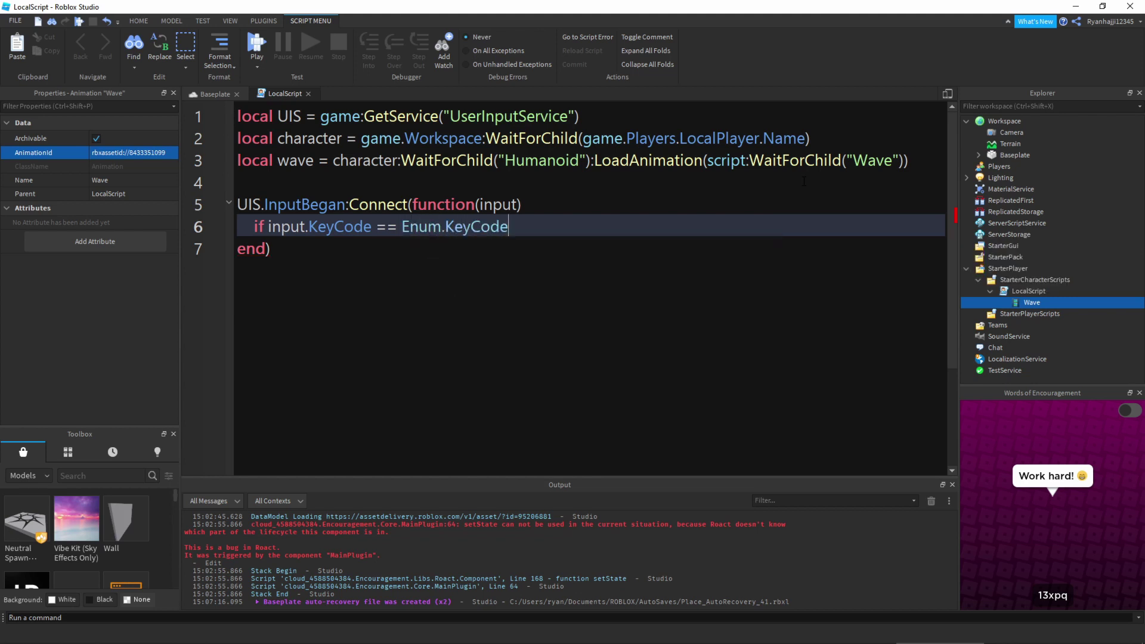
text(.)
key(Down)
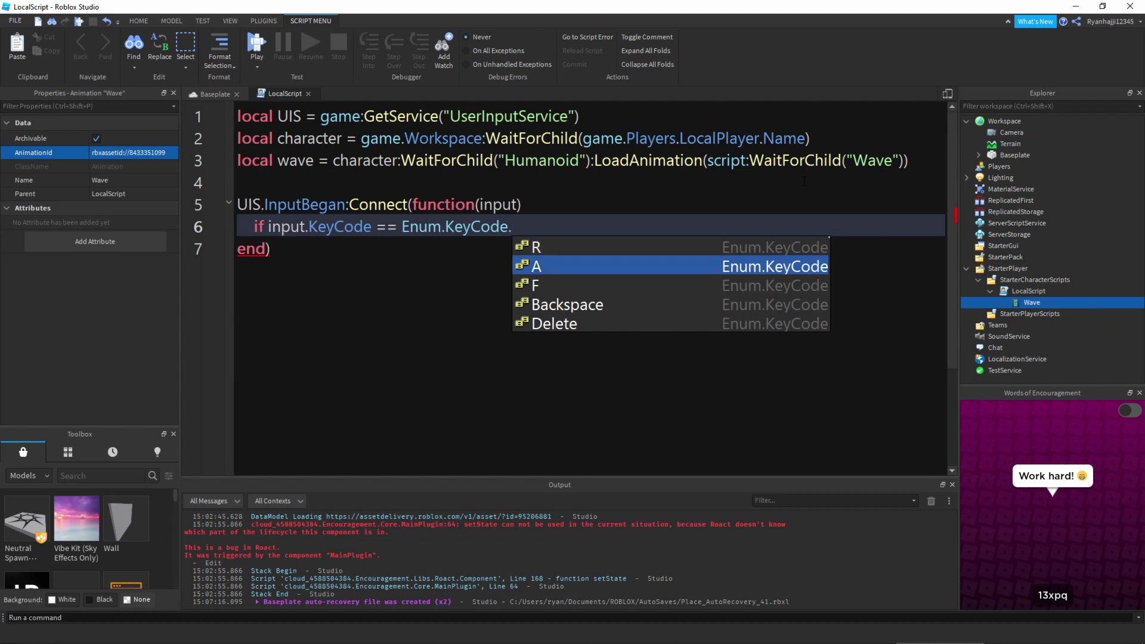
key(Down)
key(Down)
key(Down)
key(Down)
key(Up)
key(Up)
key(Up)
key(Up)
key(Up)
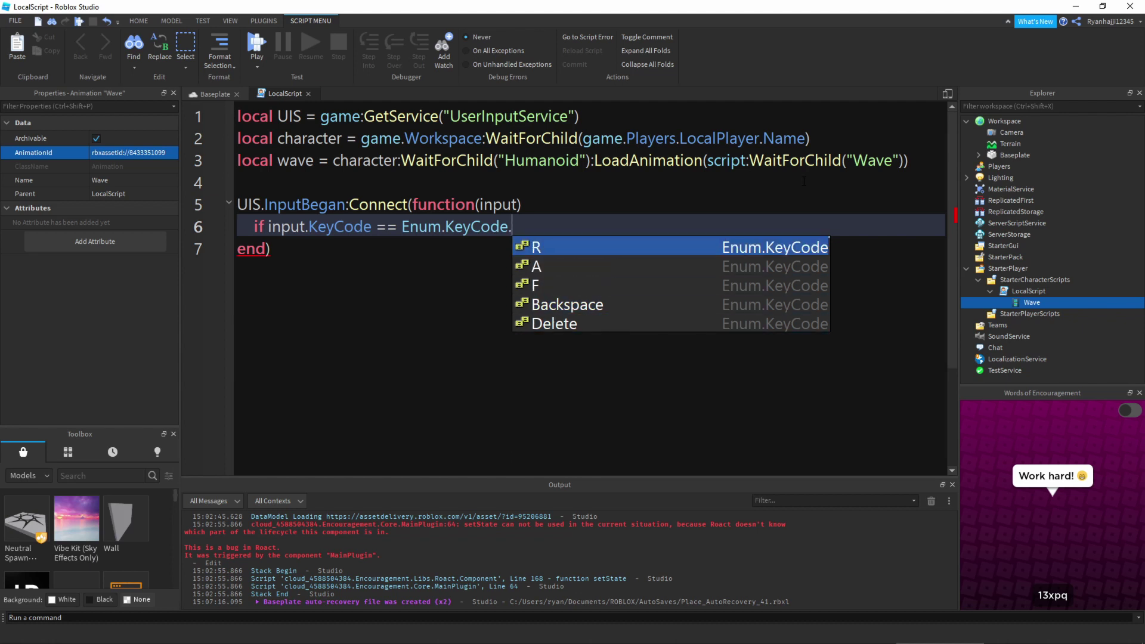
key(Tab)
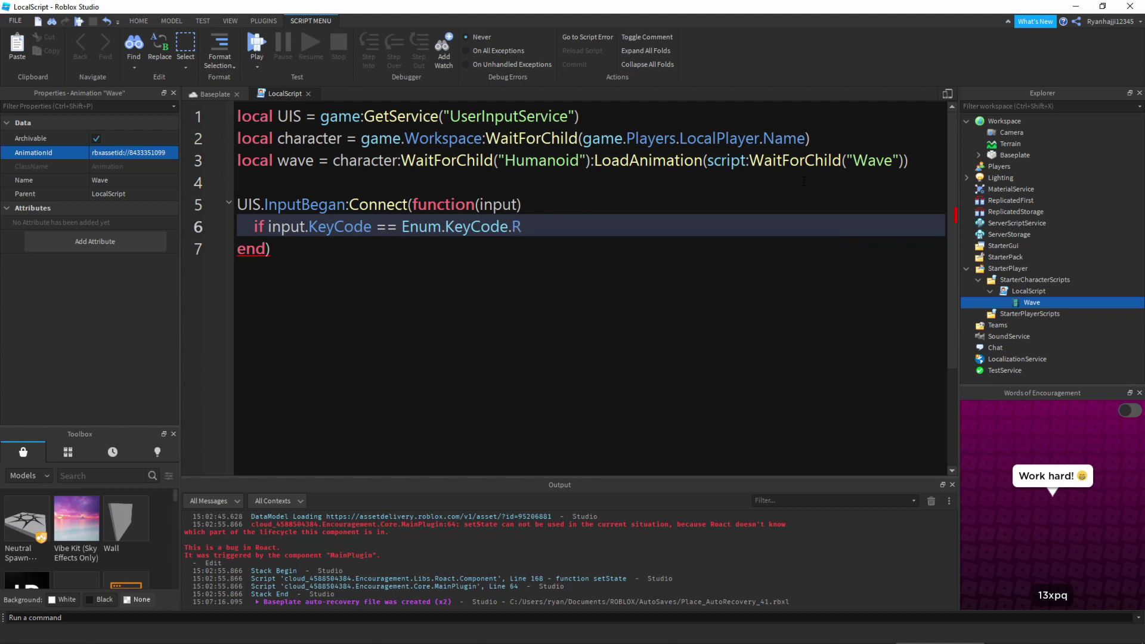
text(then)
key(Return)
Write wave:Play() as the body of the R-key if block.
text(wa)
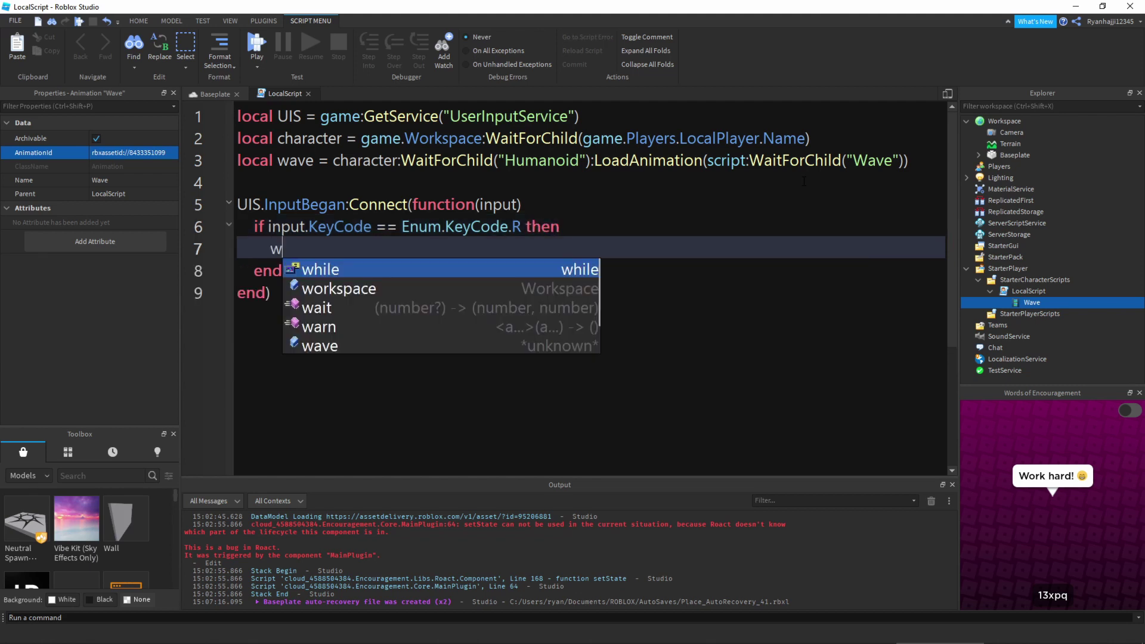
key(BackSpace)
key(BackSpace)
text(wa)
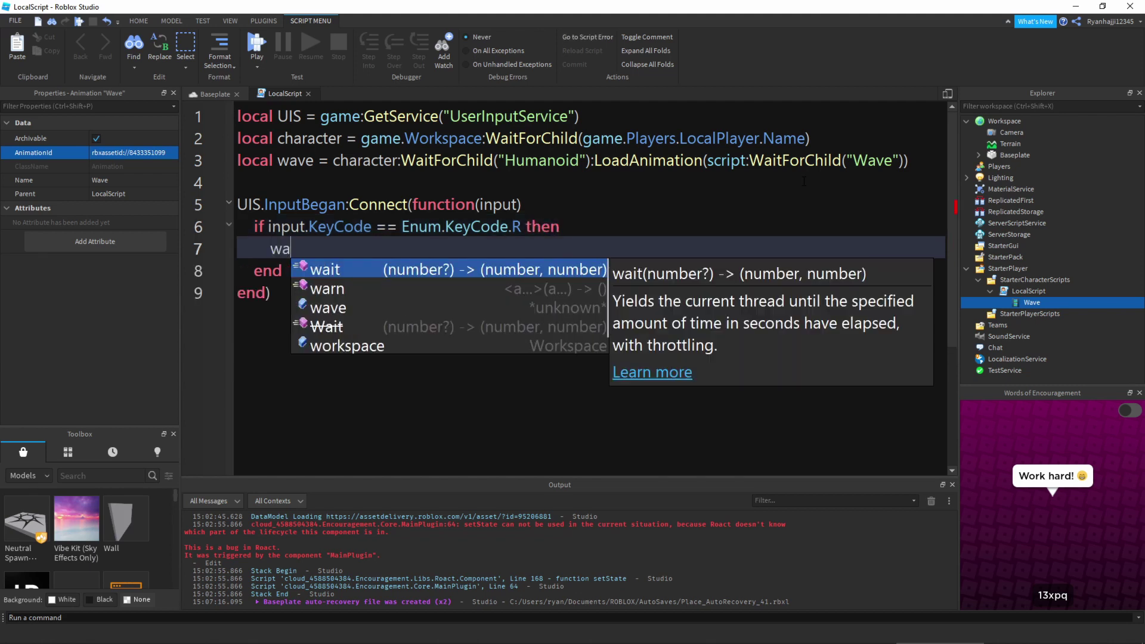
text(ve)
key(BackSpace)
key(BackSpace)
key(BackSpace)
key(BackSpace)
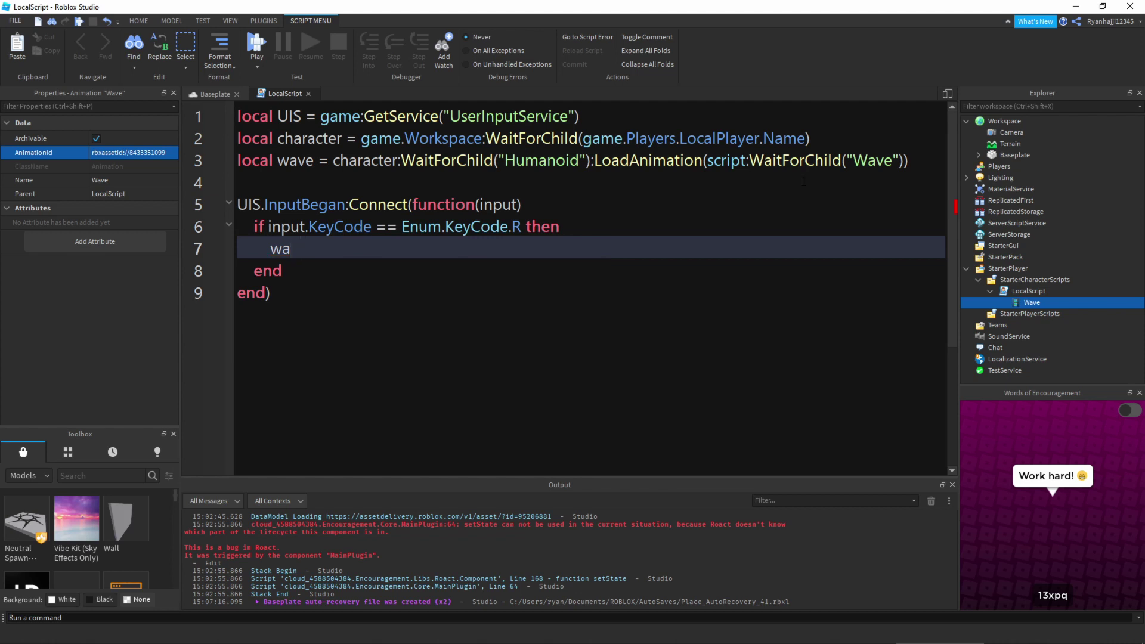
text(wave:Play())
click(591, 346)
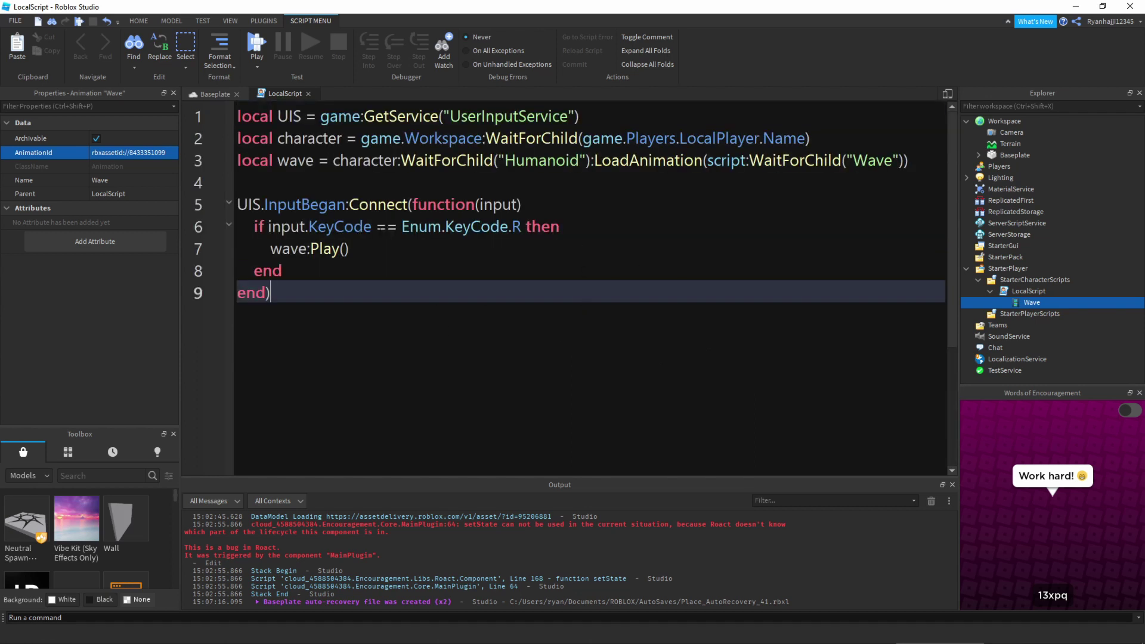
Check the character and wave variables on lines 2-3, then start a playtest.
double_click(293, 137)
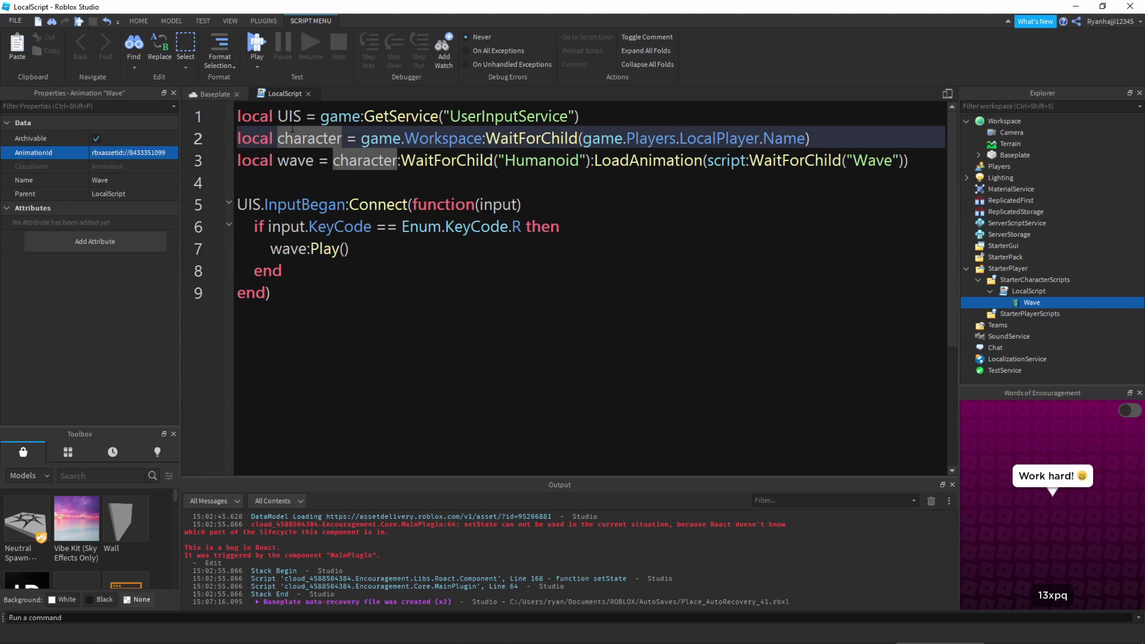
double_click(304, 160)
click(256, 45)
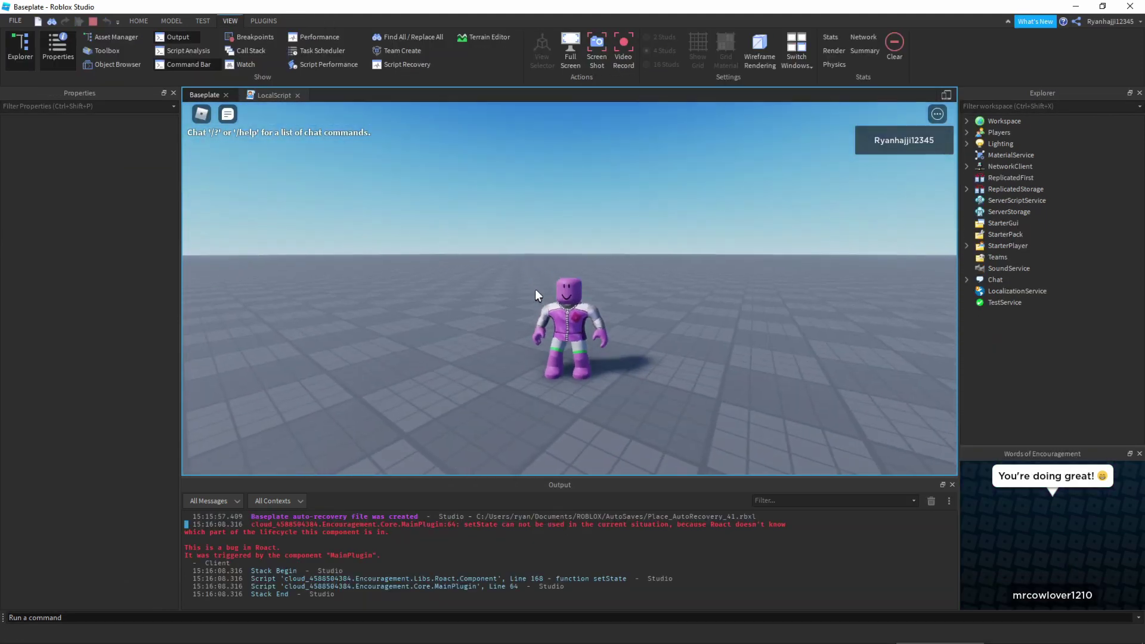
Walk the avatar forward and back in the playtest while swinging the camera around.
key(w)
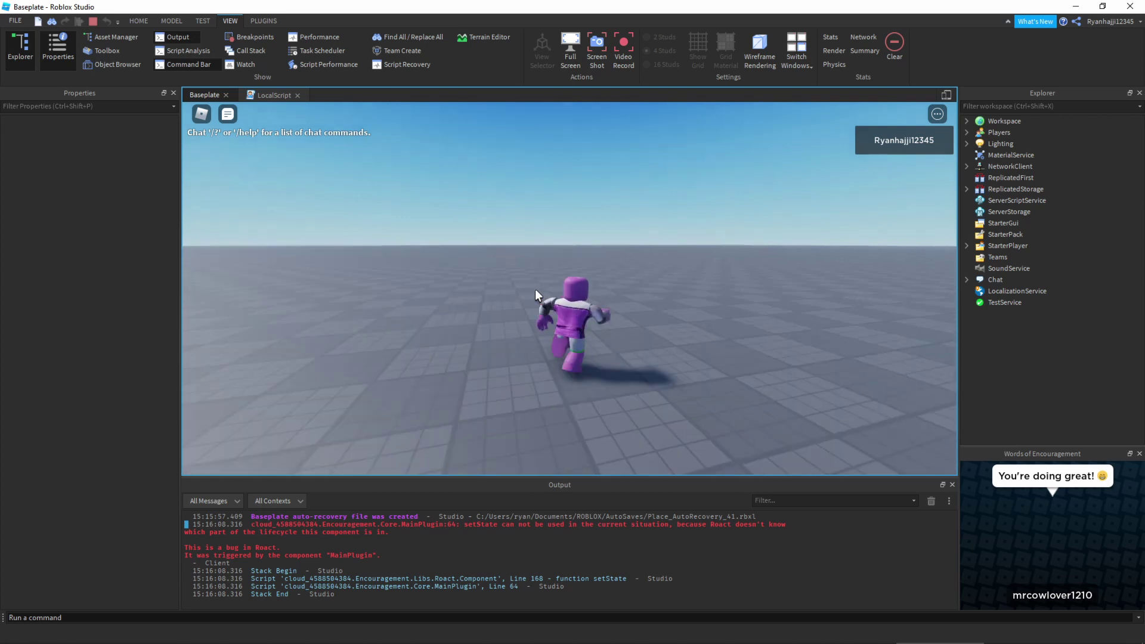
right_drag(535, 289, 453, 279)
scroll(455, 280, up, 4)
scroll(453, 279, down, 2)
key(s)
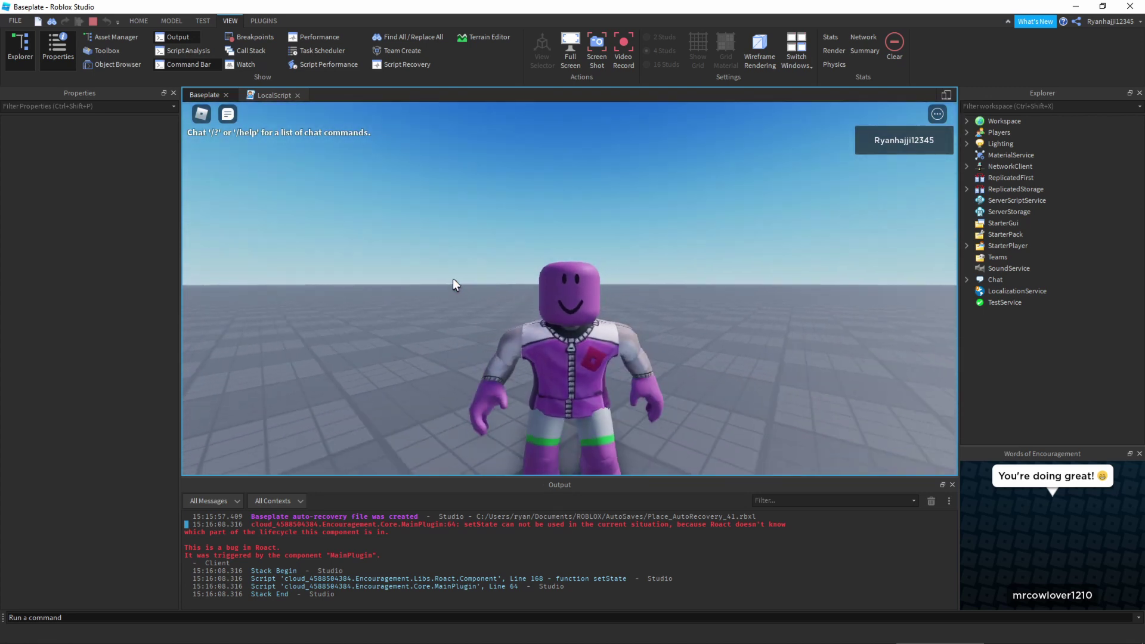
Frame the character with the camera, then stop the playtest and return to editing.
scroll(453, 276, down, 4)
scroll(457, 271, down, 2)
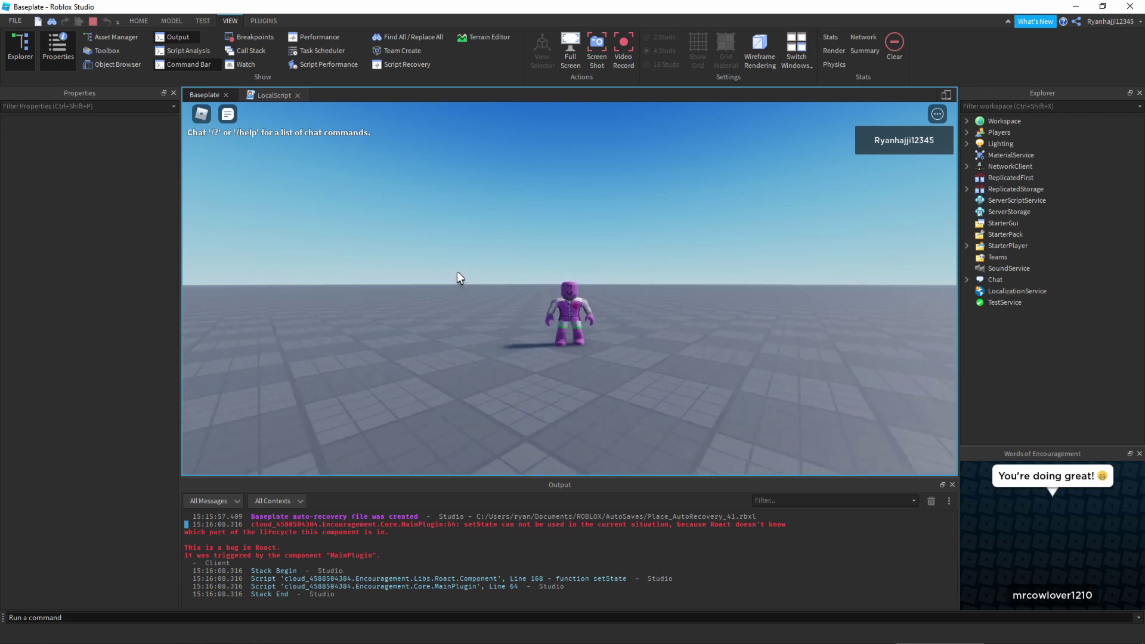
scroll(455, 268, up, 2)
right_drag(457, 271, 455, 268)
scroll(455, 268, up, 4)
scroll(455, 269, down, 3)
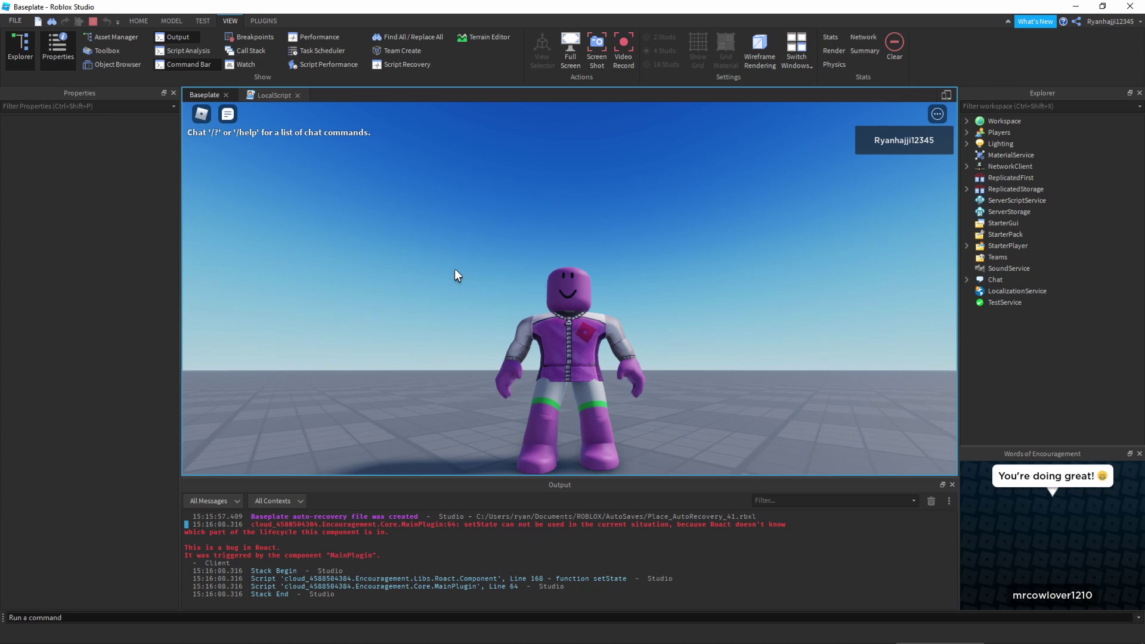
right_drag(571, 258, 549, 222)
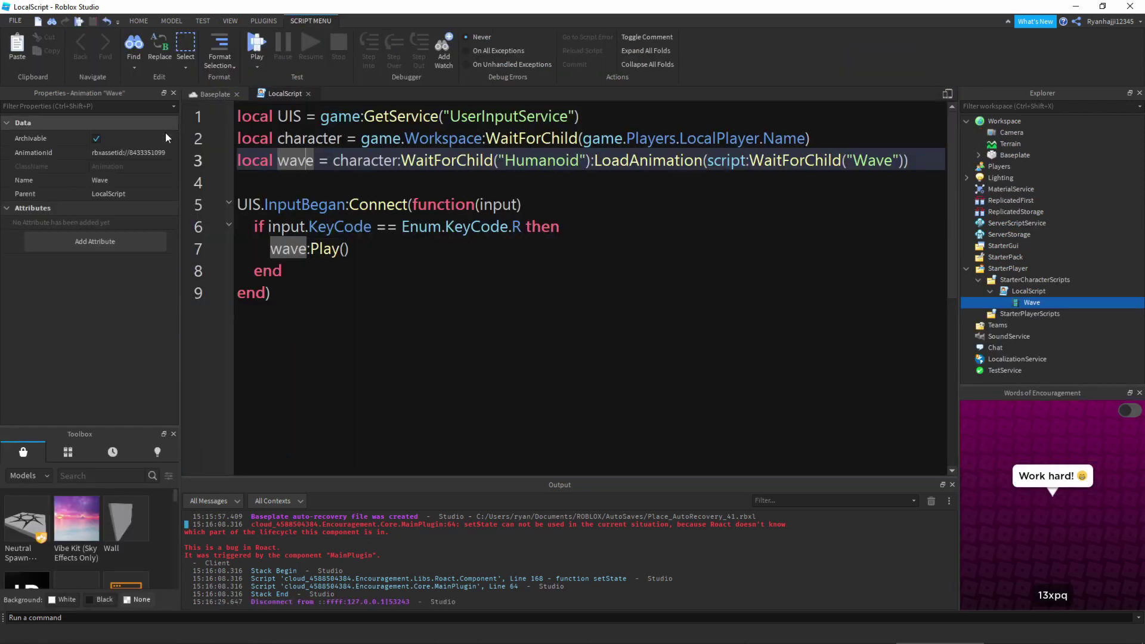
click(214, 94)
right_drag(553, 250, 553, 249)
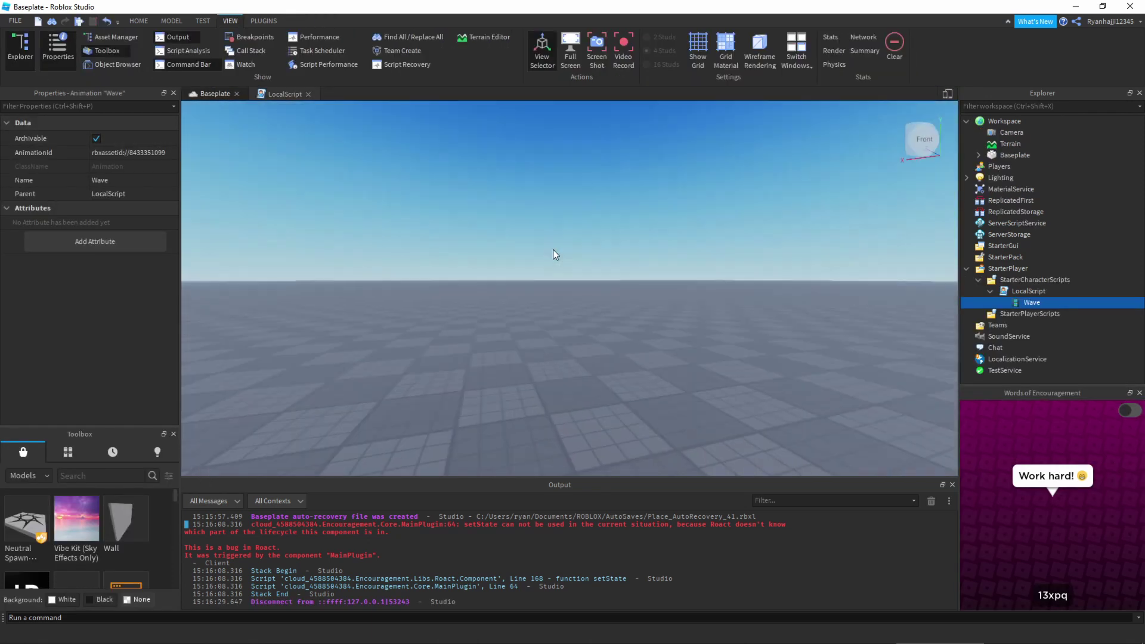